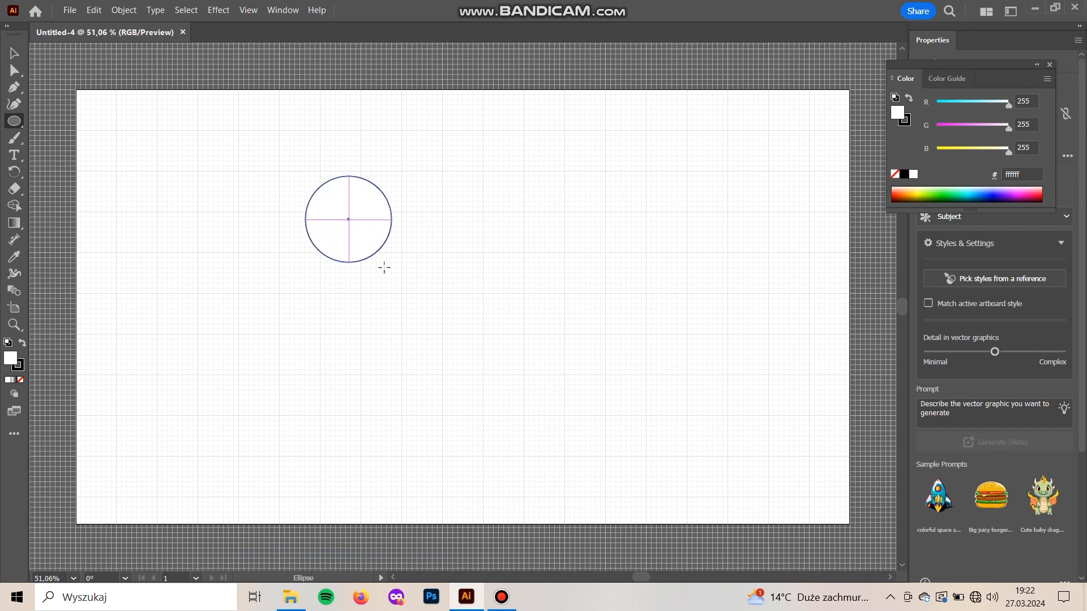
Remove the circle's fill and enlarge it to eight large grid squares across, centred on a grid intersection
{"action": "key", "text": "v"}
{"action": "left_click_drag", "start_coordinate": [492, 351], "coordinate": [470, 286]}
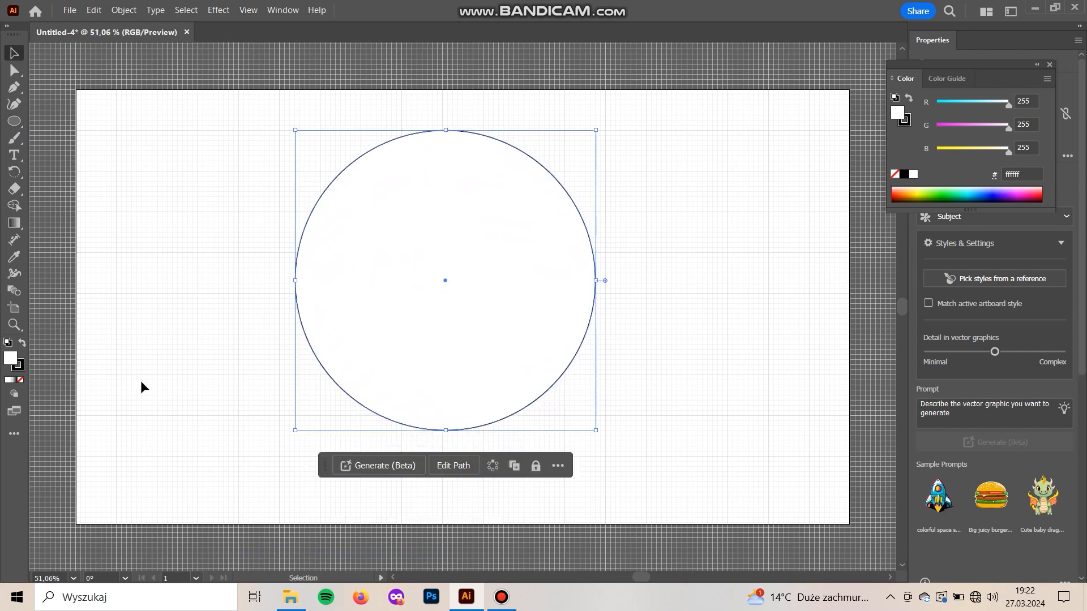
{"action": "left_click", "coordinate": [20, 380]}
{"action": "key", "text": "Left"}
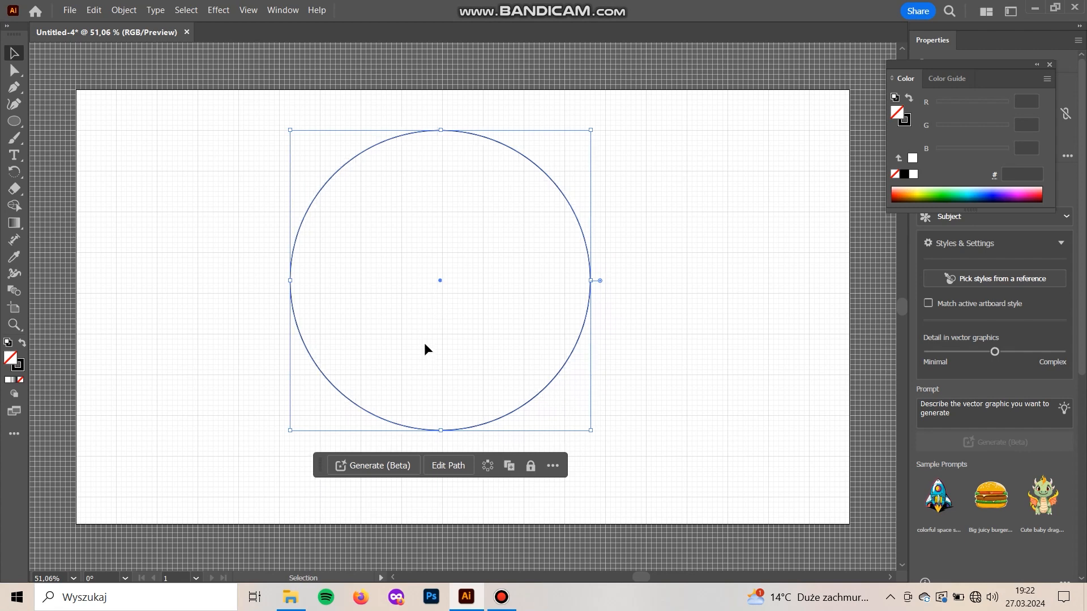
{"action": "left_click_drag", "start_coordinate": [440, 431], "coordinate": [445, 455]}
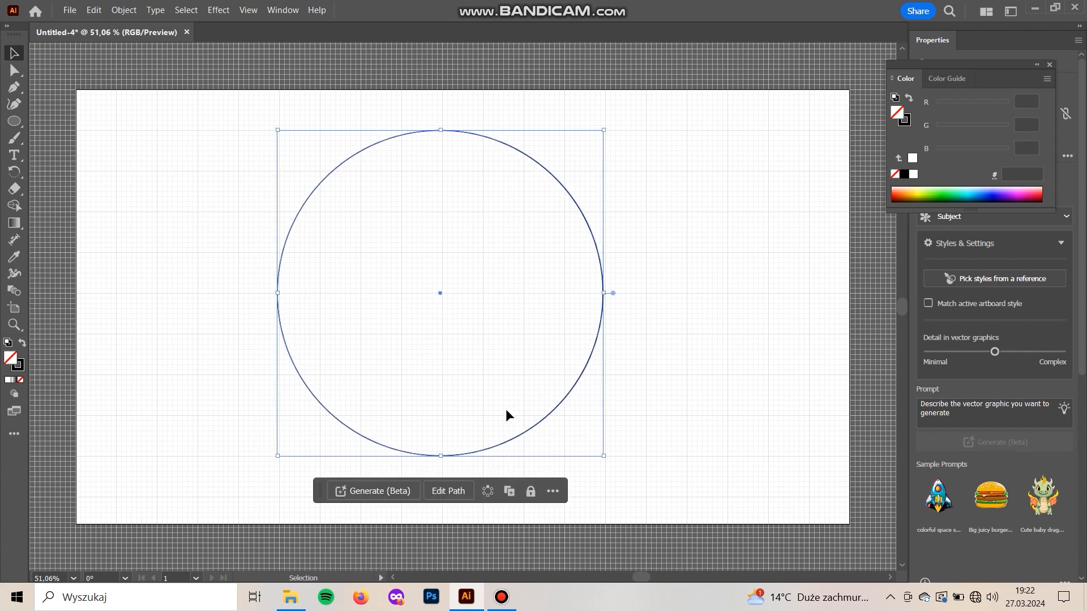
{"action": "key", "text": "Right"}
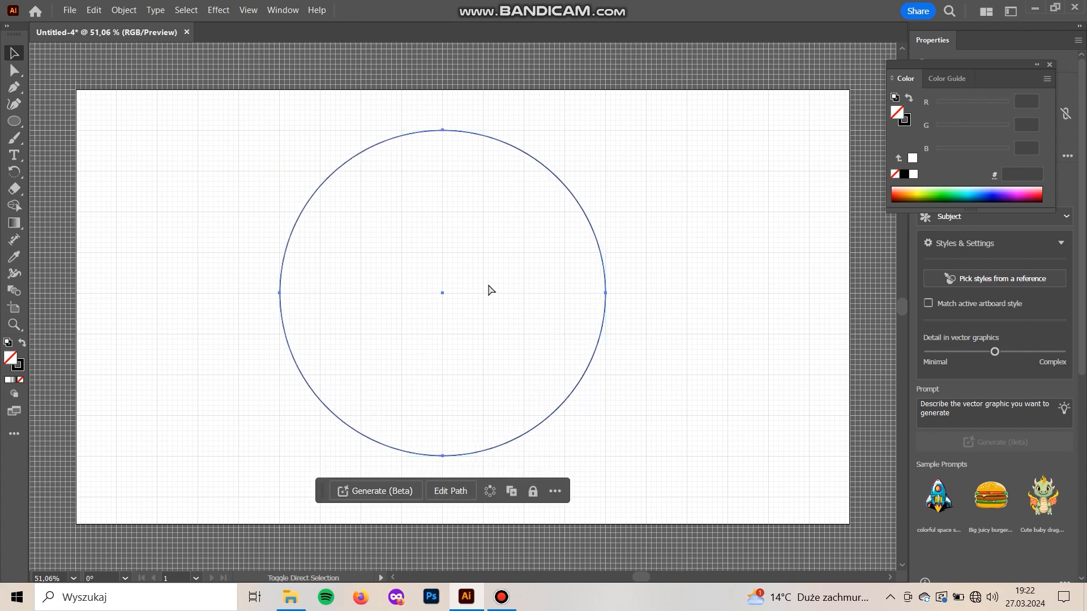
Add four concentric copies of the circle, two smaller and two larger, with one large grid square between neighbouring outlines
{"action": "left_click_drag", "start_coordinate": [444, 131], "coordinate": [450, 171]}
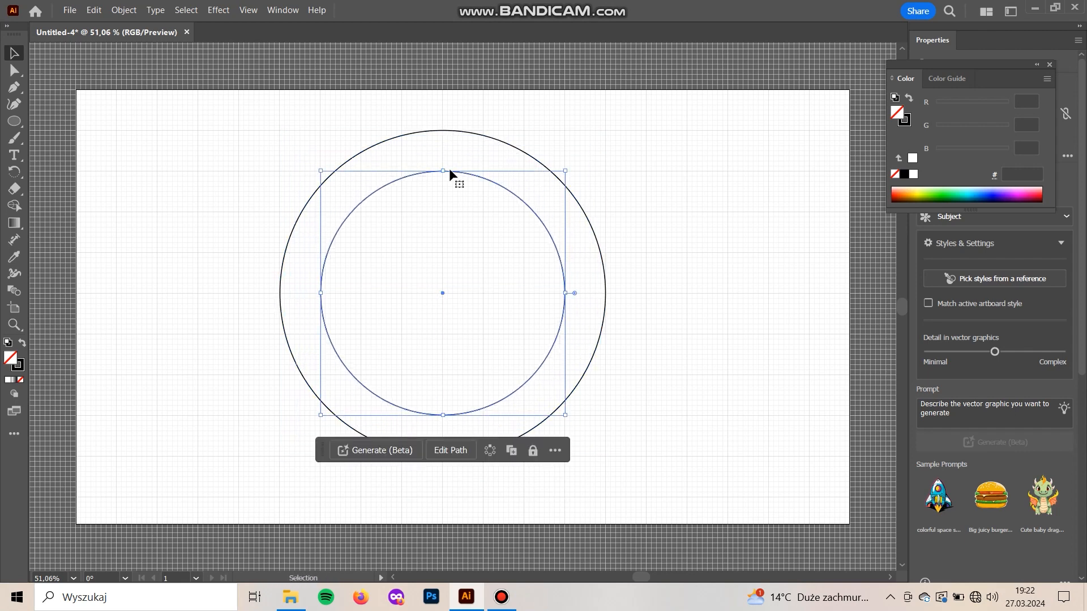
{"action": "left_click_drag", "start_coordinate": [444, 169], "coordinate": [446, 212]}
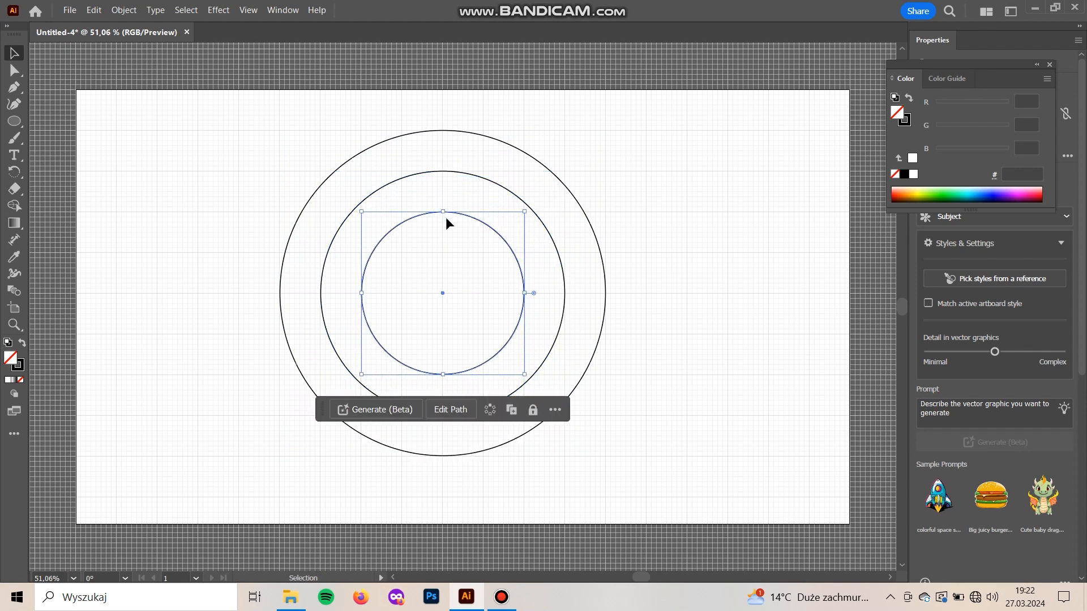
{"action": "left_click", "coordinate": [467, 492]}
{"action": "left_click", "coordinate": [466, 453]}
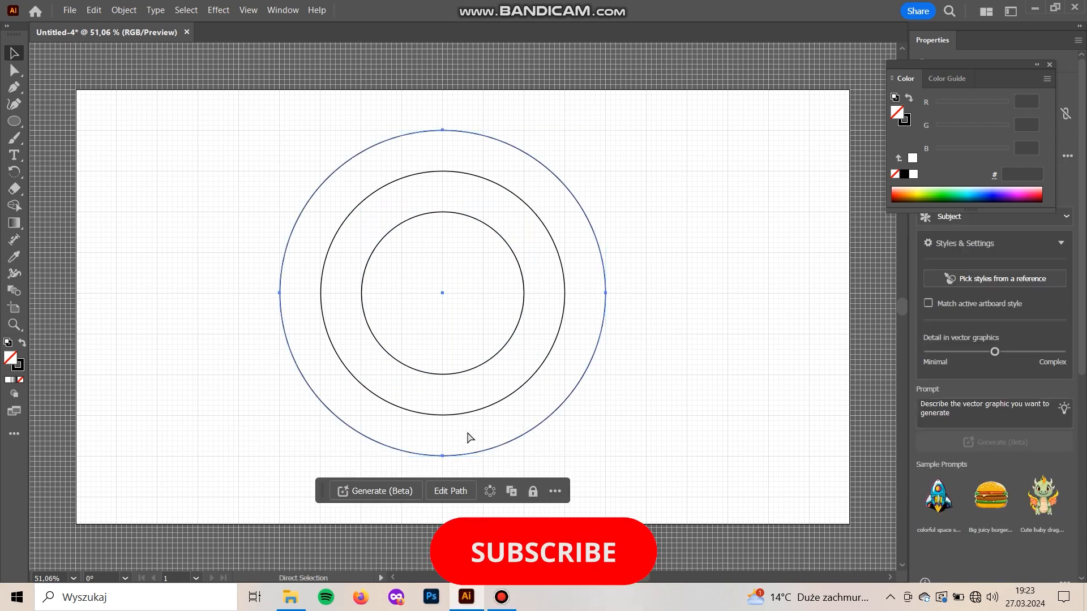
{"action": "left_click_drag", "start_coordinate": [444, 129], "coordinate": [443, 95]}
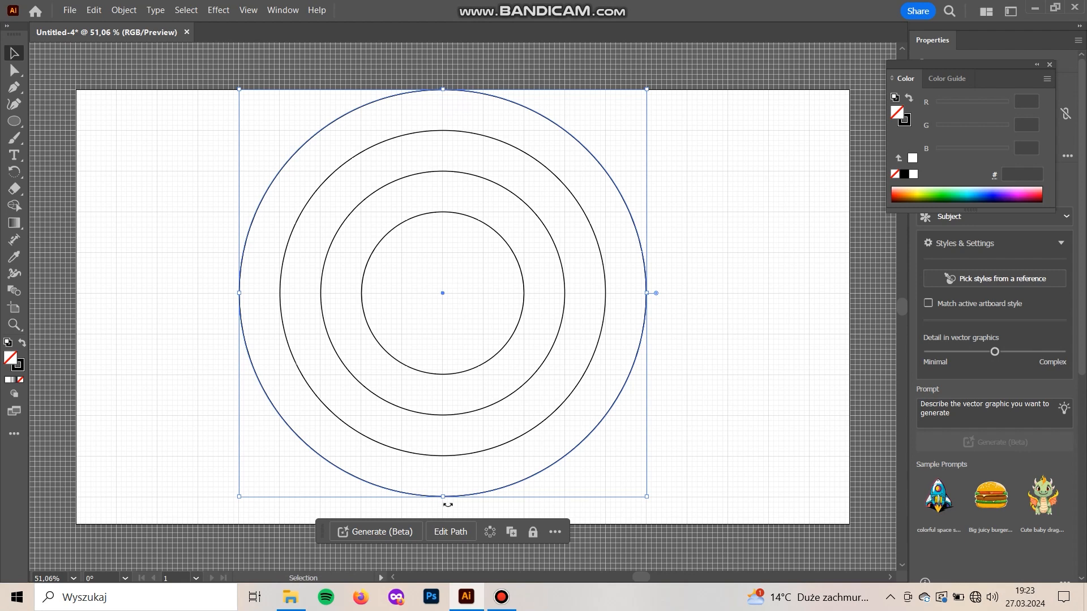
{"action": "scroll", "coordinate": [446, 501], "scroll_direction": "down", "scroll_amount": 2}
{"action": "left_click_drag", "start_coordinate": [445, 457], "coordinate": [455, 498]}
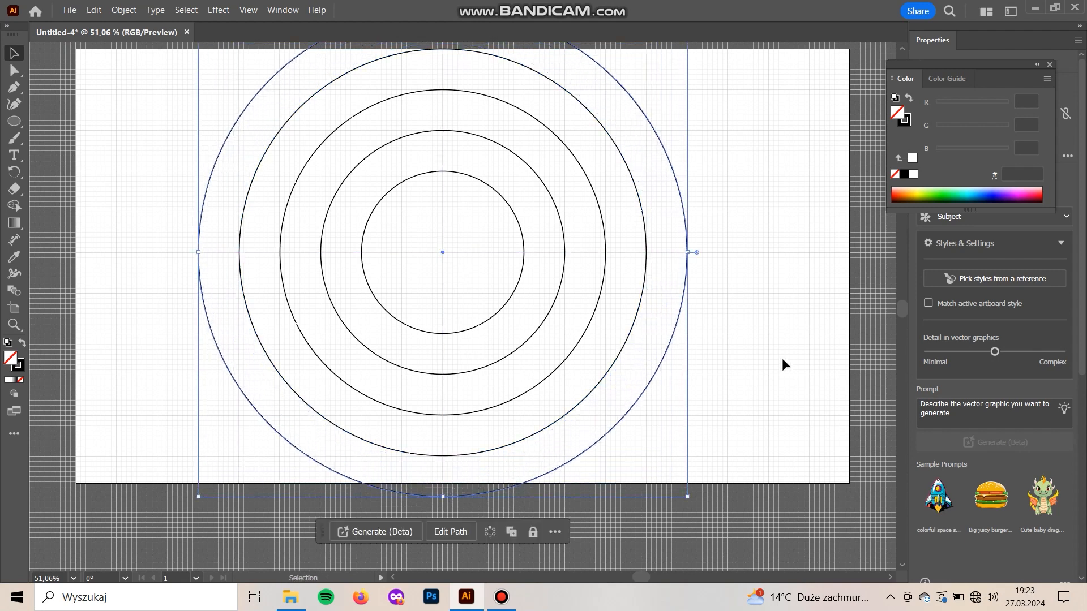
Close the Color panel and extend the artboard's lower edge by about three large grid squares to contain the largest circle
{"action": "left_click", "coordinate": [781, 364]}
{"action": "left_click", "coordinate": [1049, 64]}
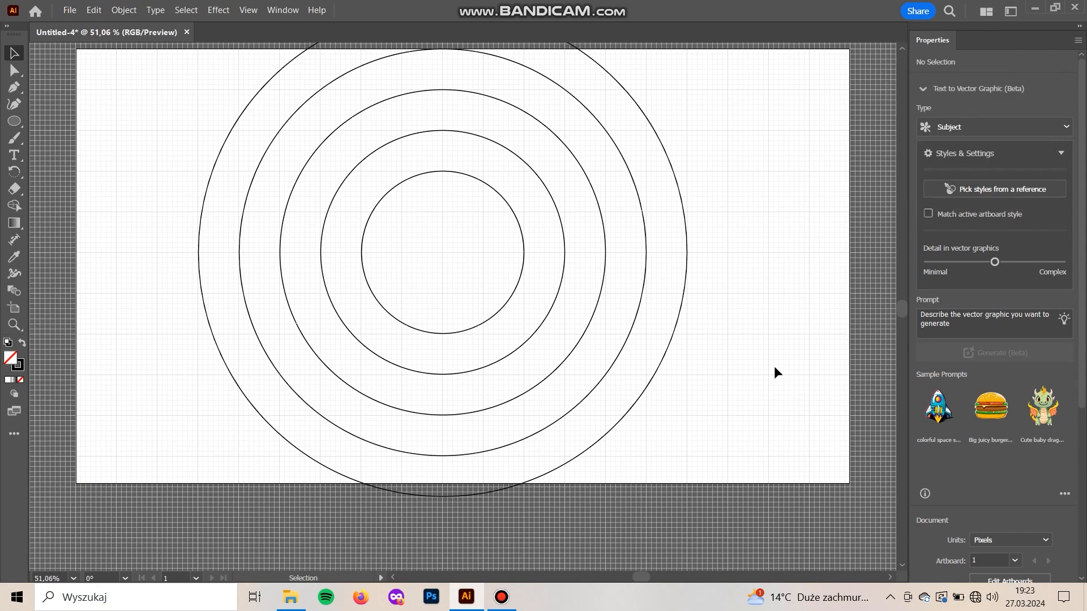
{"action": "scroll", "coordinate": [775, 408], "scroll_direction": "up", "scroll_amount": 3}
{"action": "scroll", "coordinate": [843, 396], "scroll_direction": "down", "scroll_amount": 2}
{"action": "scroll", "coordinate": [951, 453], "scroll_direction": "down", "scroll_amount": 5}
{"action": "left_click", "coordinate": [996, 327]}
{"action": "scroll", "coordinate": [396, 430], "scroll_direction": "down", "scroll_amount": 3}
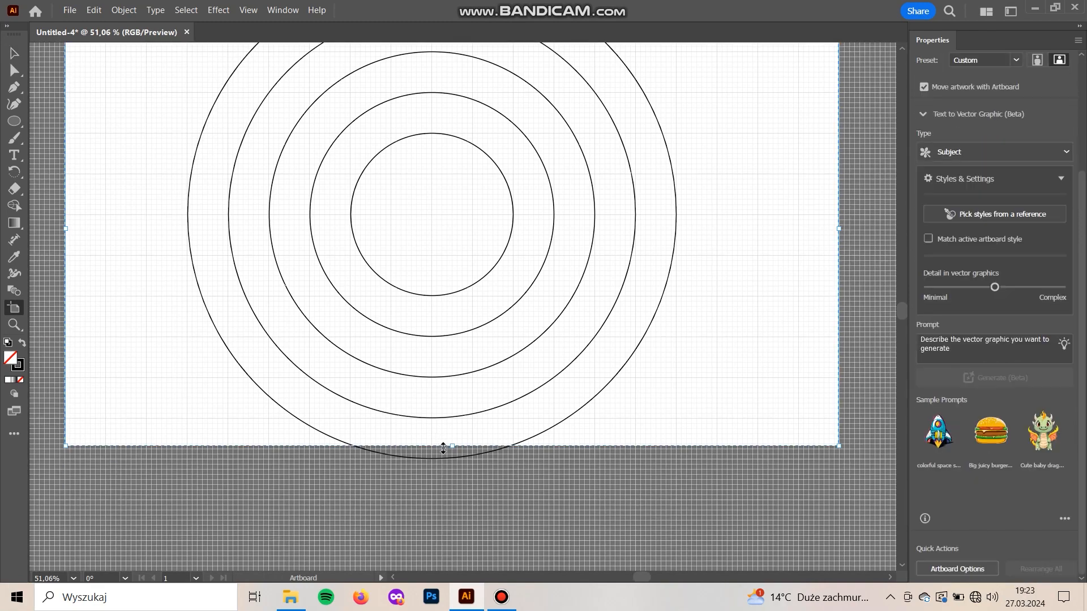
{"action": "left_click_drag", "start_coordinate": [453, 451], "coordinate": [453, 566]}
{"action": "left_click", "coordinate": [14, 53]}
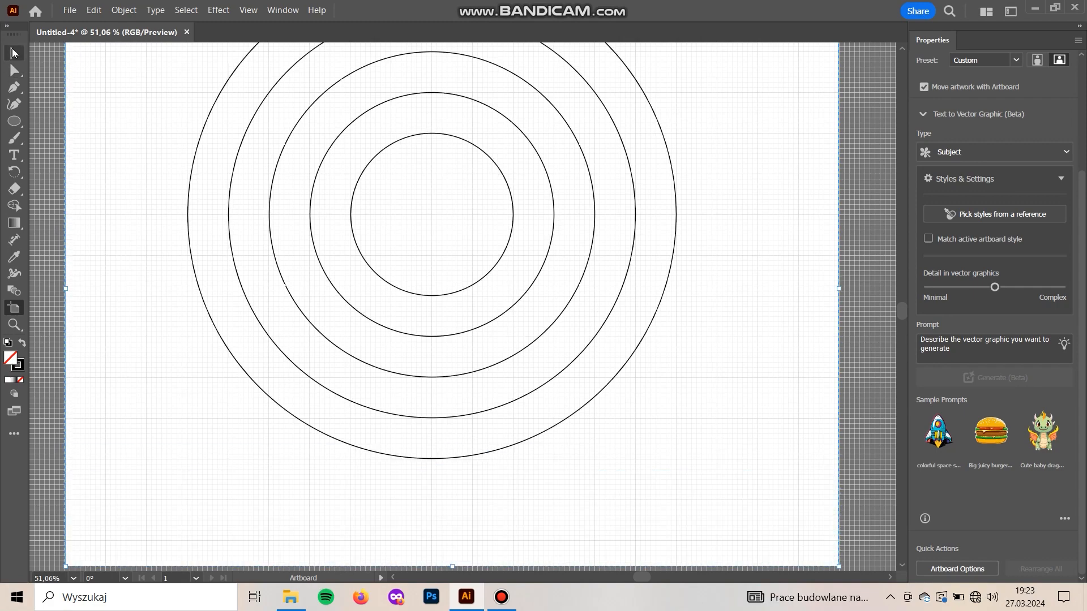
Add a sixth concentric circle one large grid square outside the largest one
{"action": "left_click_drag", "start_coordinate": [583, 459], "coordinate": [581, 490]}
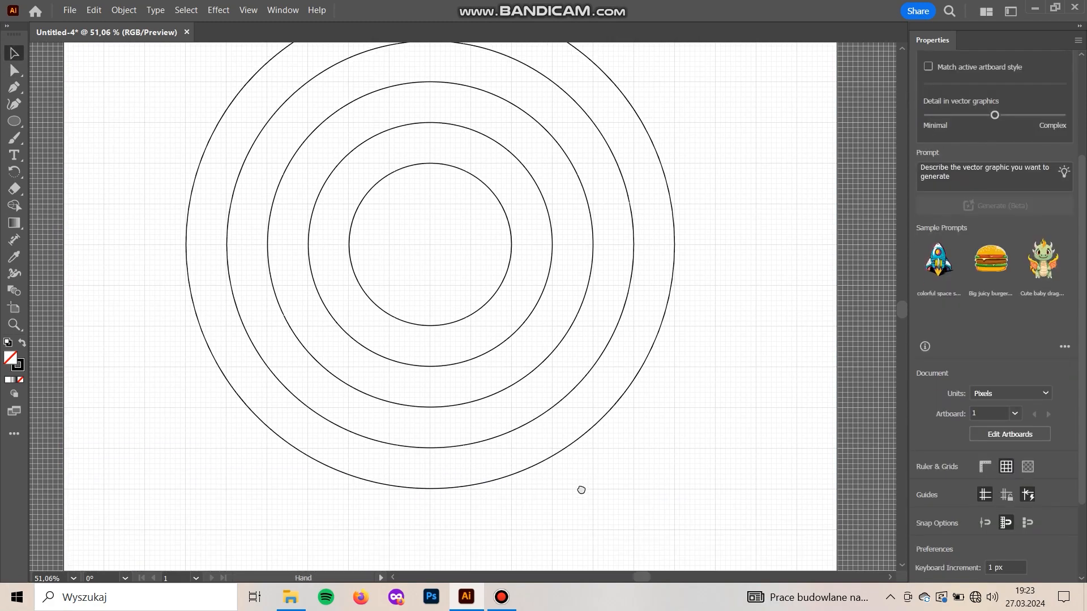
{"action": "left_click", "coordinate": [497, 478]}
{"action": "left_click_drag", "start_coordinate": [431, 491], "coordinate": [440, 530]}
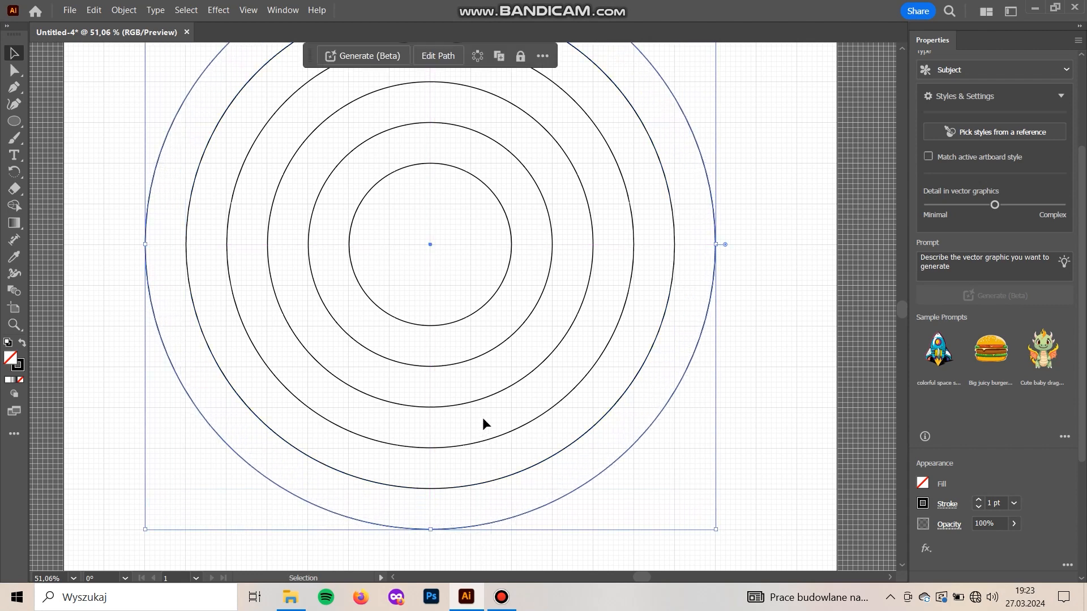
{"action": "left_click", "coordinate": [446, 270]}
Delete the bottom anchor points of all six circles, leaving only the upper semicircular arcs
{"action": "left_click_drag", "start_coordinate": [447, 272], "coordinate": [465, 277]}
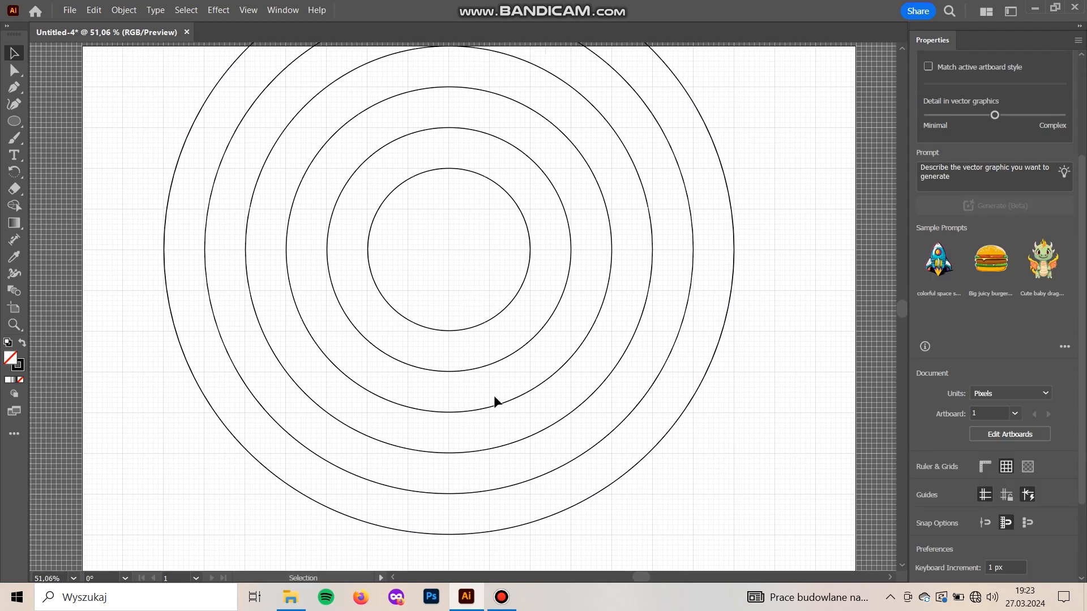
{"action": "key", "text": "a"}
{"action": "left_click_drag", "start_coordinate": [596, 556], "coordinate": [241, 301]}
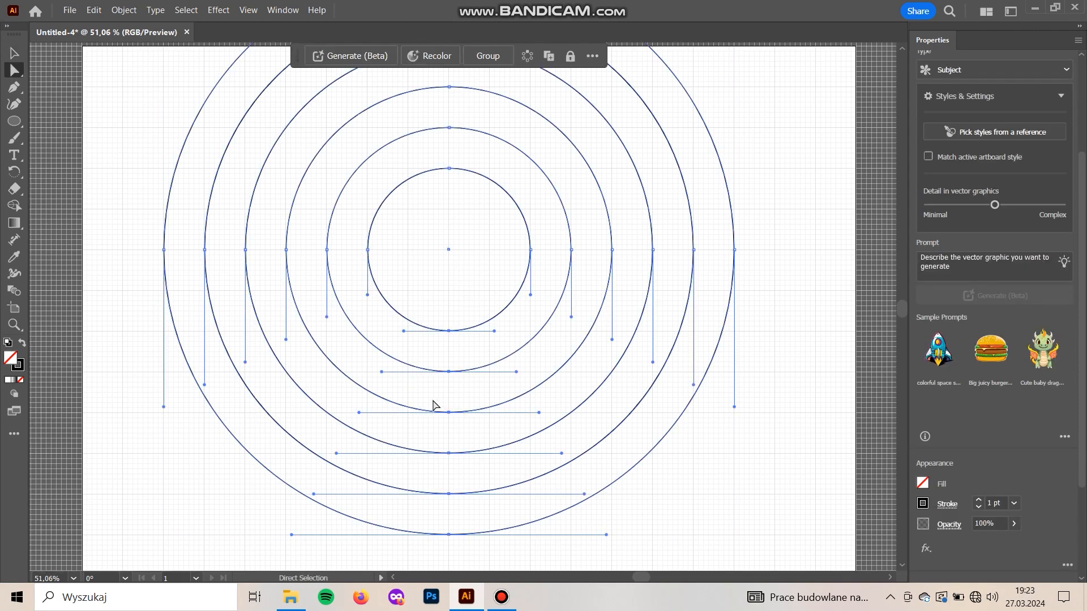
{"action": "key", "text": "Delete"}
{"action": "left_click", "coordinate": [417, 393]}
{"action": "scroll", "coordinate": [347, 483], "scroll_direction": "up", "scroll_amount": 5}
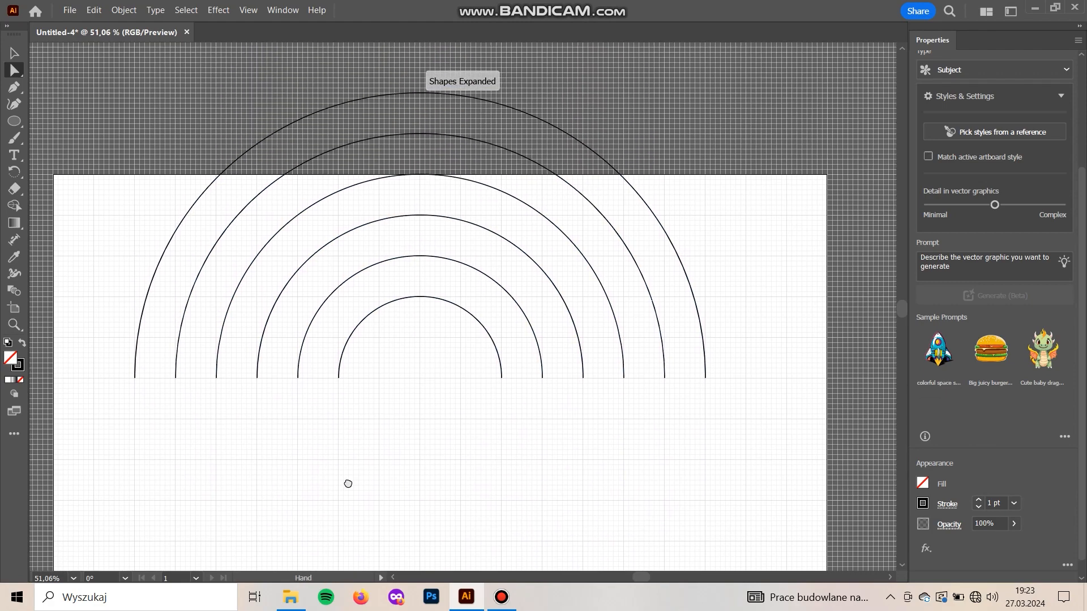
Move all six arcs down together so that they lie completely inside the artboard
{"action": "key", "text": "v"}
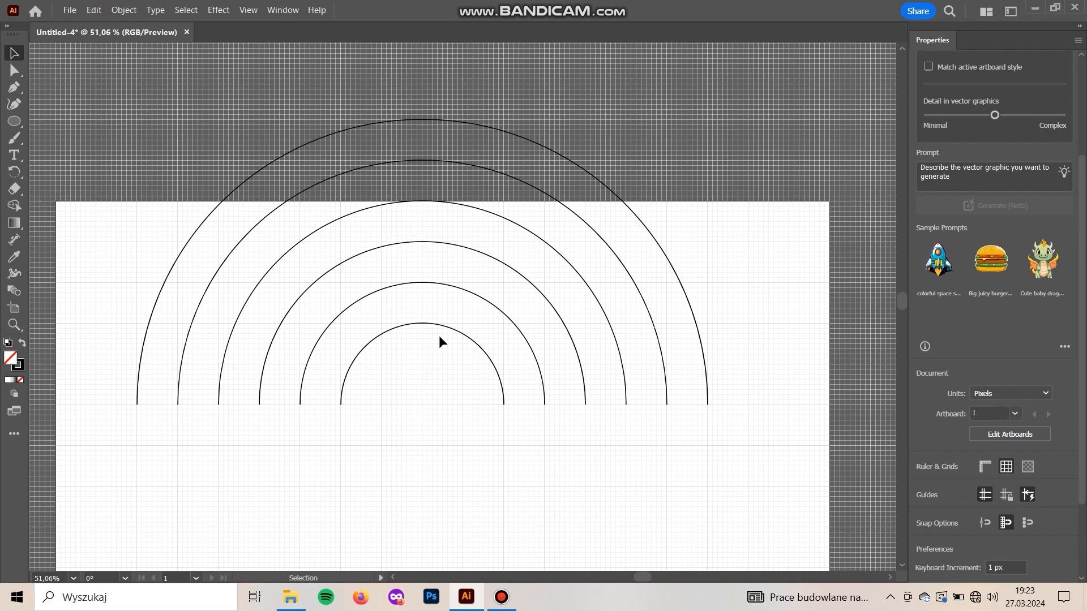
{"action": "left_click", "coordinate": [421, 343]}
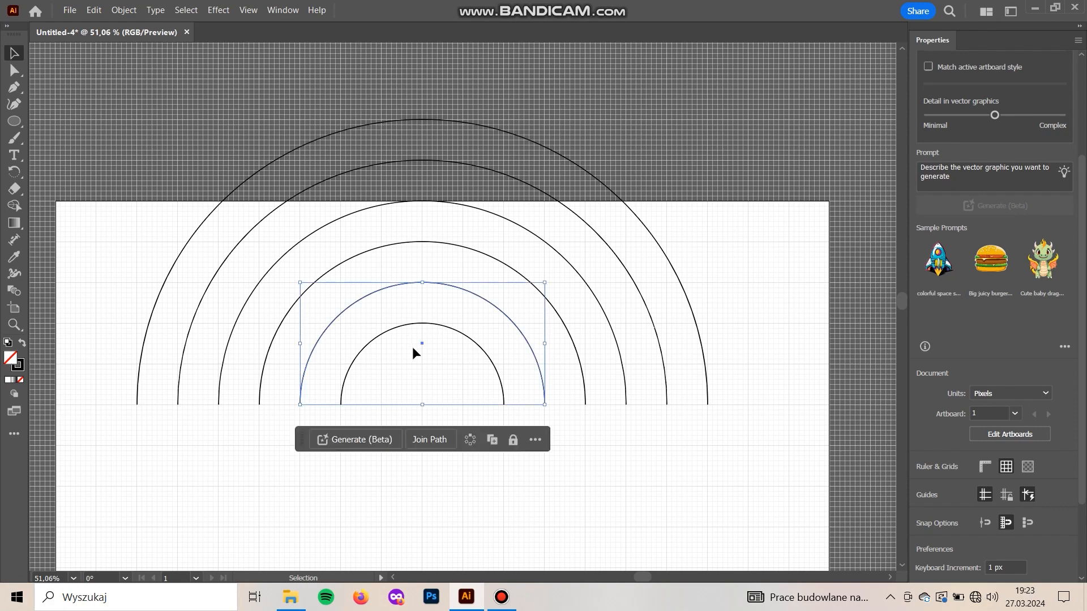
{"action": "left_click", "coordinate": [414, 335]}
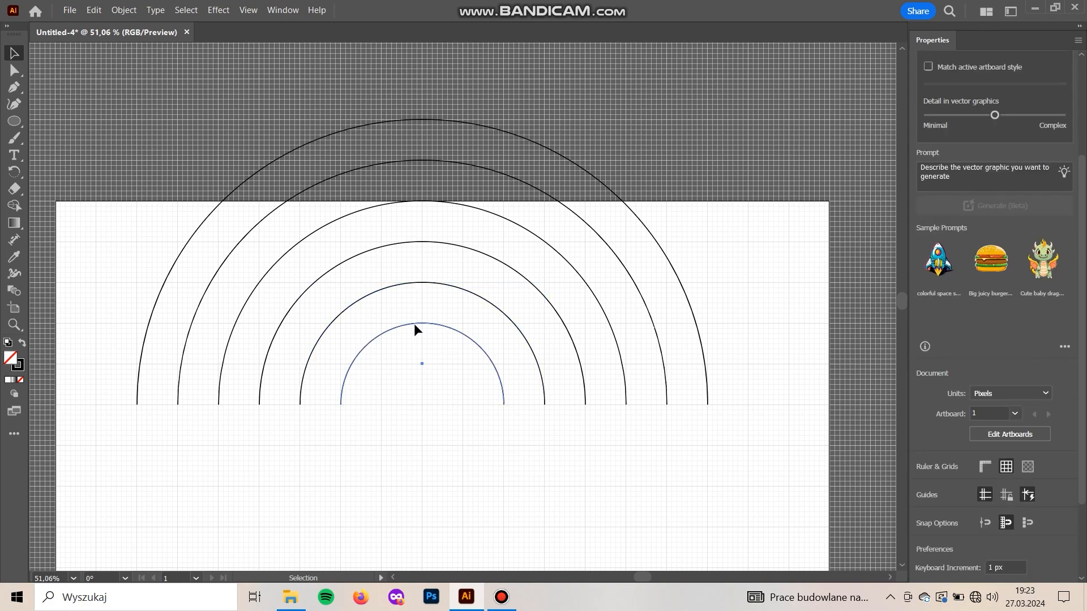
{"action": "left_click", "coordinate": [413, 326]}
{"action": "left_click_drag", "start_coordinate": [676, 486], "coordinate": [264, 165]}
{"action": "key", "text": "Down"}
{"action": "key", "text": "Down"}
{"action": "key", "text": "Down"}
{"action": "key", "text": "Down"}
{"action": "key", "text": "Down"}
{"action": "key", "text": "Down"}
{"action": "key", "text": "Down"}
{"action": "key", "text": "Down"}
{"action": "key", "text": "Down"}
{"action": "key", "text": "Down"}
{"action": "key", "text": "Down"}
{"action": "key", "text": "Down"}
{"action": "key", "text": "Down"}
{"action": "key", "text": "Down"}
{"action": "key", "text": "Down"}
{"action": "key", "text": "Down"}
{"action": "key", "text": "Down"}
{"action": "key", "text": "Down"}
{"action": "key", "text": "Down"}
{"action": "key", "text": "Down"}
{"action": "key", "text": "Down"}
{"action": "key", "text": "Down"}
{"action": "key", "text": "Down"}
{"action": "key", "text": "Down"}
{"action": "key", "text": "Down"}
{"action": "key", "text": "Down"}
{"action": "key", "text": "Down"}
{"action": "key", "text": "Down"}
{"action": "key", "text": "Down"}
{"action": "key", "text": "Down"}
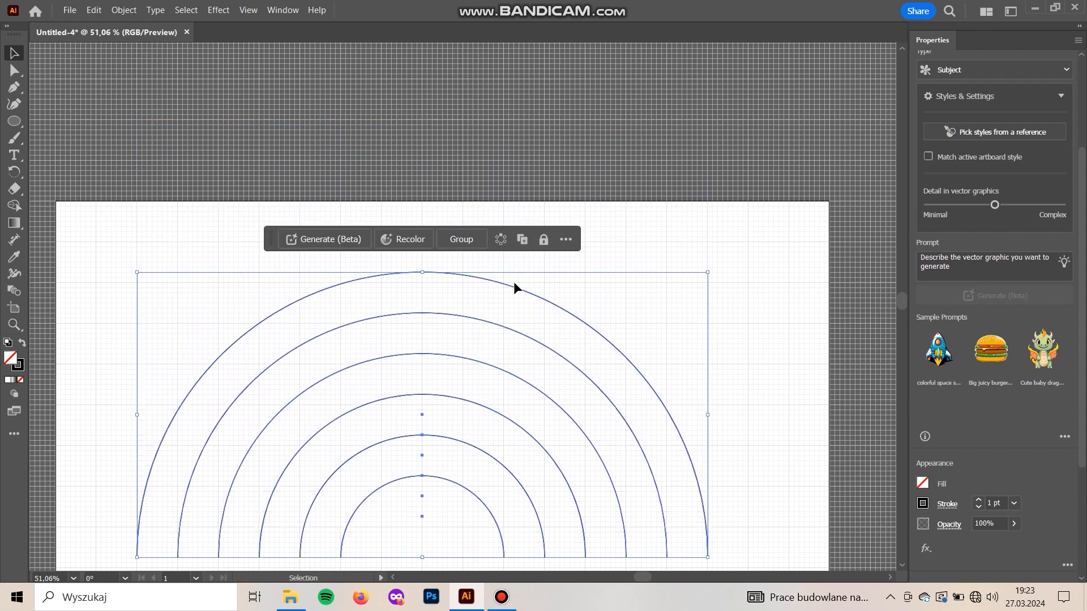
{"action": "scroll", "coordinate": [532, 341], "scroll_direction": "down", "scroll_amount": 3}
{"action": "left_click", "coordinate": [507, 563]}
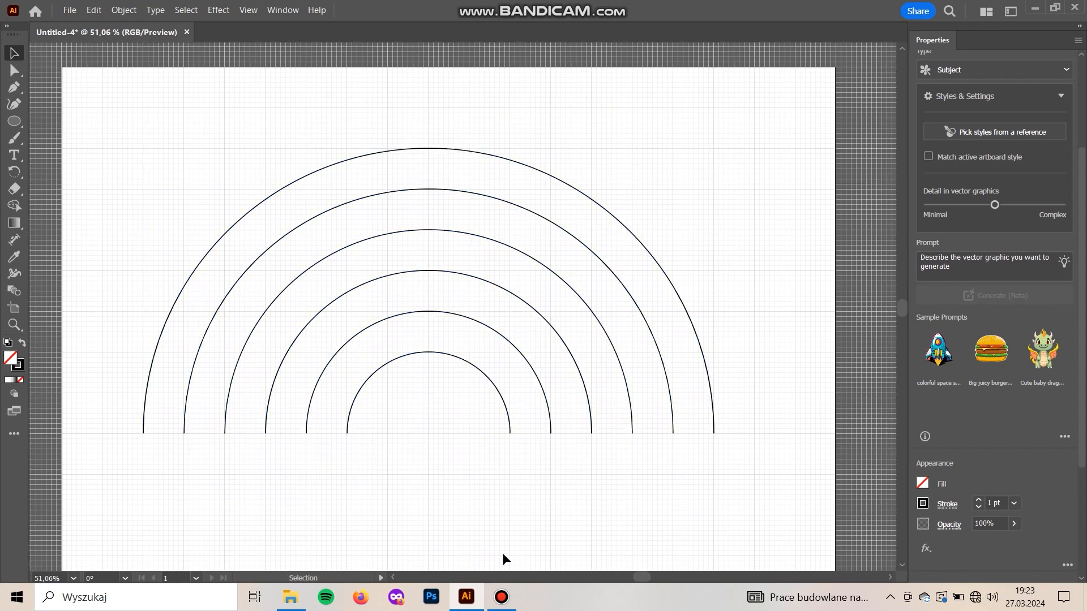
{"action": "left_click", "coordinate": [509, 425]}
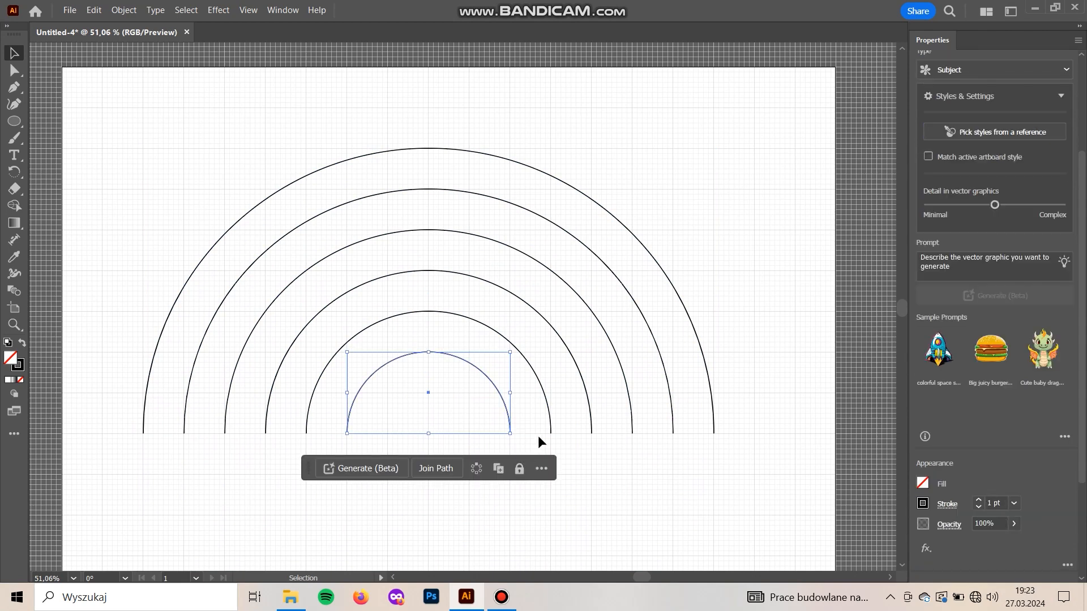
{"action": "left_click", "coordinate": [545, 406]}
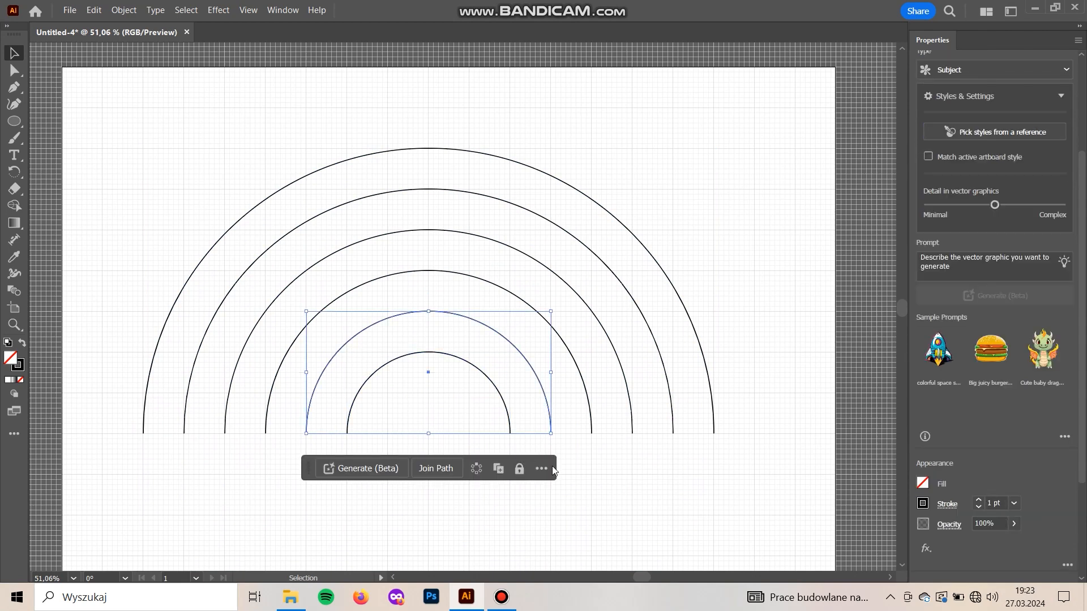
{"action": "left_click", "coordinate": [547, 517]}
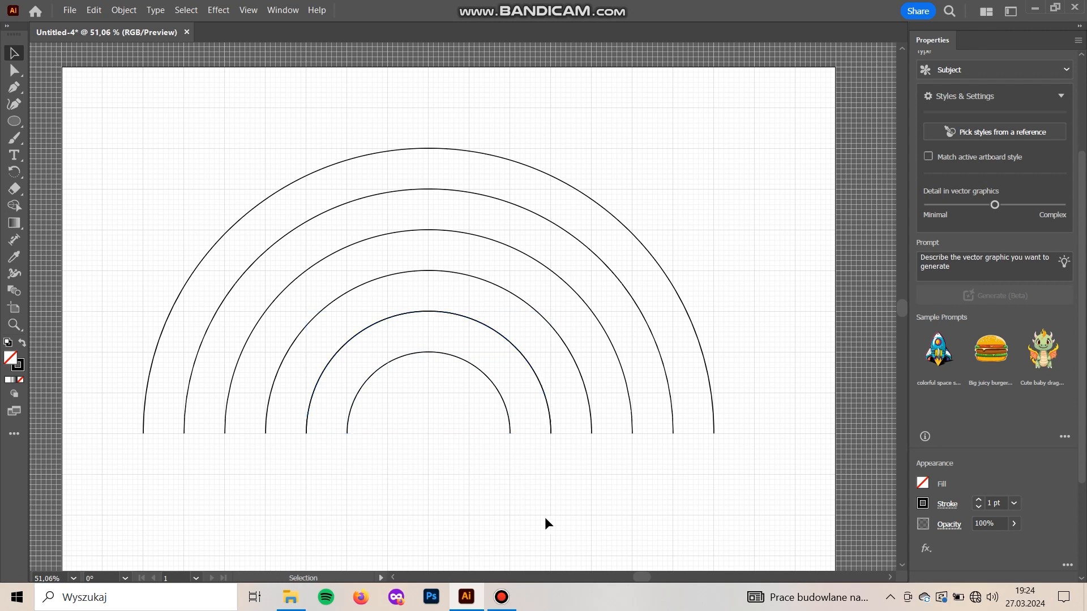
Join the ends of the two innermost arcs with straight Pen tool segments to form one closed band
{"action": "left_click", "coordinate": [428, 354]}
{"action": "left_click", "coordinate": [443, 313], "text": "shift"}
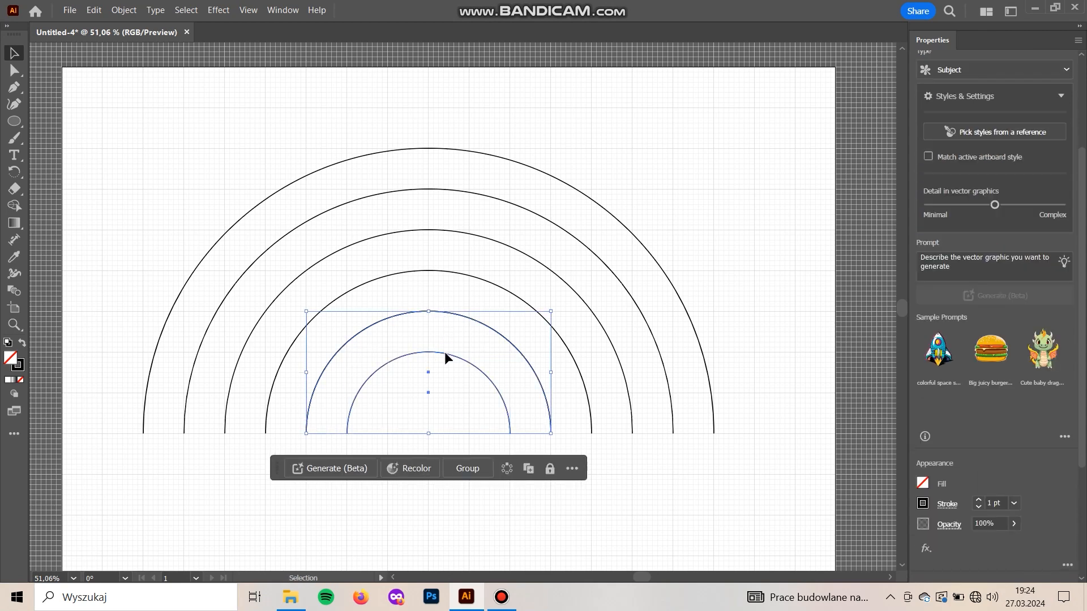
{"action": "left_click_drag", "start_coordinate": [444, 352], "coordinate": [443, 404]}
{"action": "key", "text": "ctrl+z"}
{"action": "key", "text": "p"}
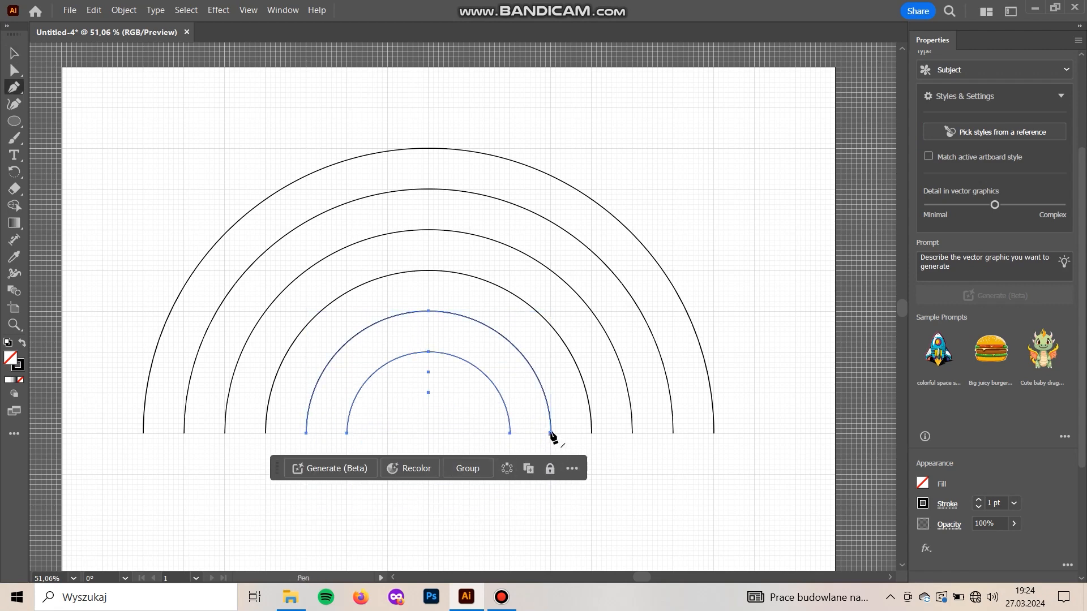
{"action": "left_click", "coordinate": [550, 434]}
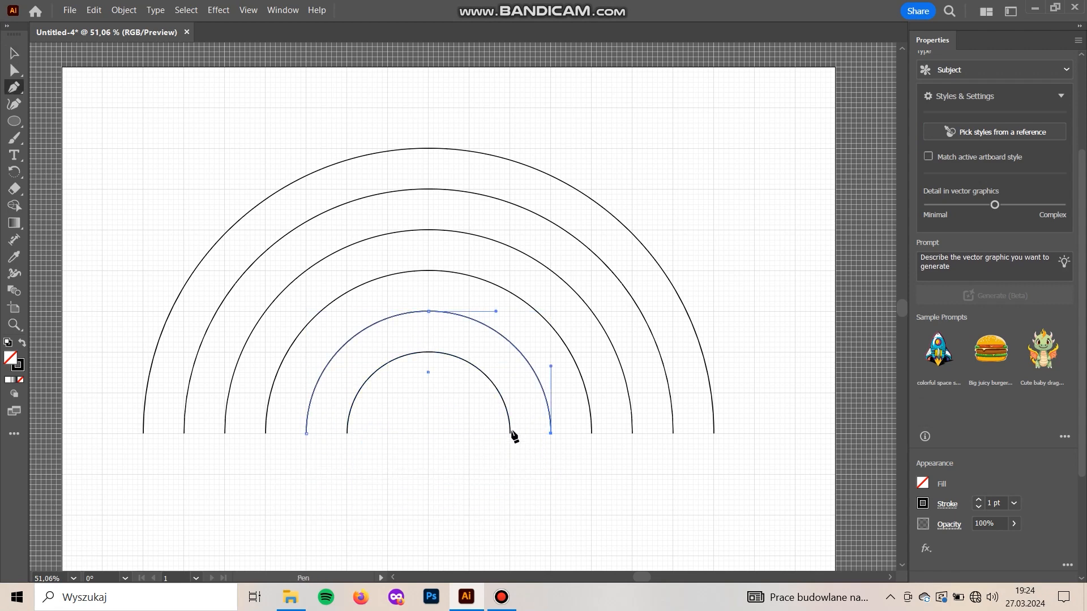
{"action": "left_click", "coordinate": [510, 434]}
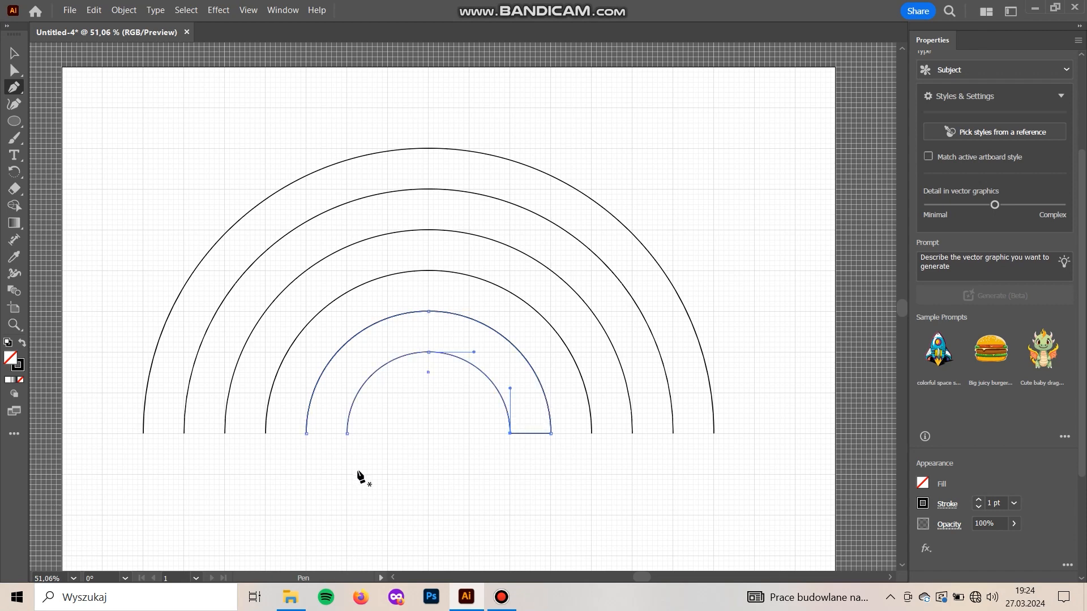
{"action": "left_click", "coordinate": [348, 434]}
{"action": "left_click", "coordinate": [306, 433]}
Try moving the closed inner band as one shape, and undo the move
{"action": "key", "text": "v"}
{"action": "left_click", "coordinate": [376, 389]}
{"action": "left_click_drag", "start_coordinate": [373, 371], "coordinate": [383, 440]}
{"action": "key", "text": "ctrl+z"}
{"action": "left_click", "coordinate": [463, 507]}
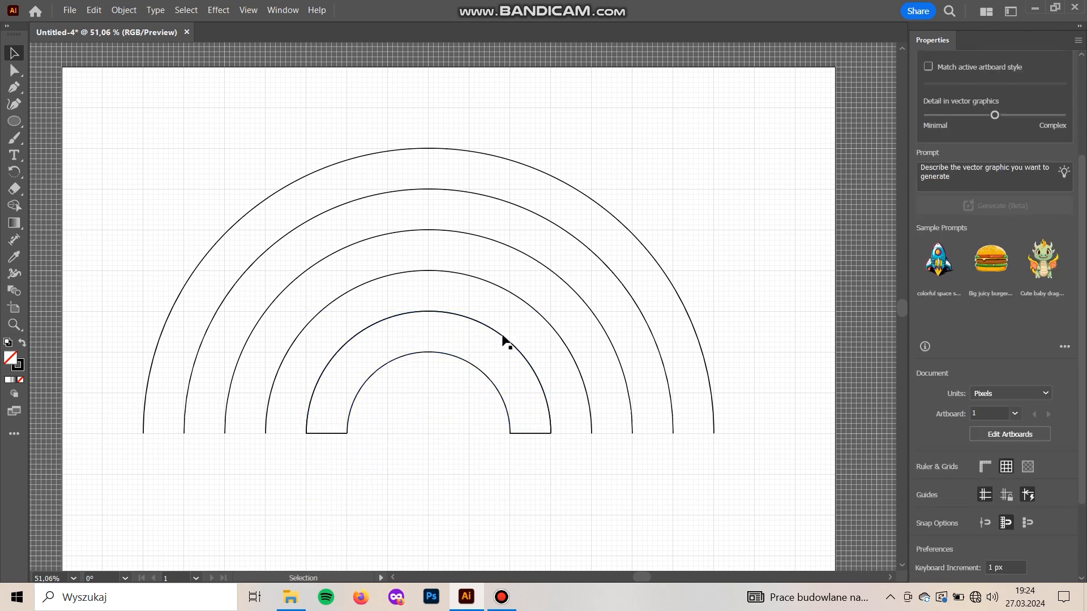
Add a separate open arc directly over the outer edge of the closed inner band
{"action": "left_click", "coordinate": [511, 293]}
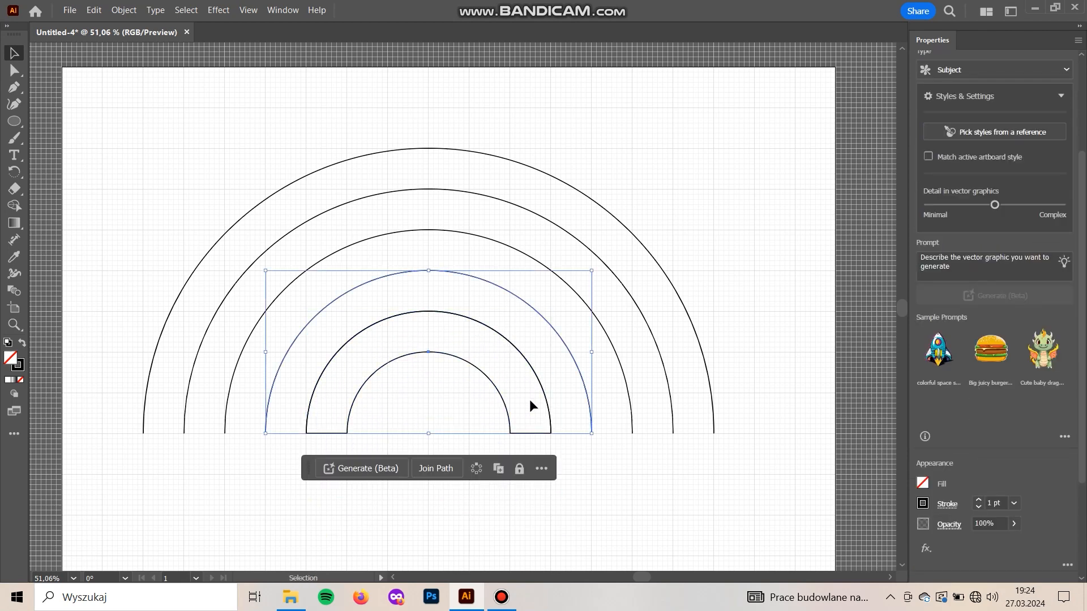
{"action": "left_click", "coordinate": [539, 522]}
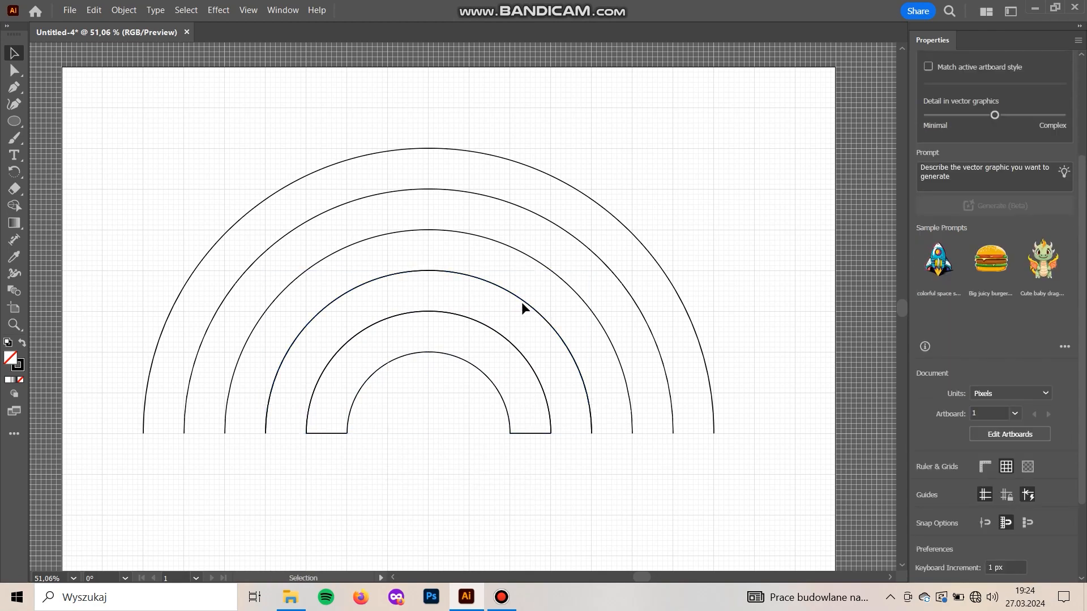
{"action": "left_click", "coordinate": [520, 296]}
{"action": "mouse_move", "coordinate": [450, 388]}
{"action": "left_mouse_down"}
{"action": "mouse_move", "coordinate": [429, 350]}
{"action": "mouse_move", "coordinate": [430, 385]}
{"action": "left_mouse_up"}
{"action": "left_click", "coordinate": [429, 410]}
{"action": "left_click", "coordinate": [423, 352]}
{"action": "left_click", "coordinate": [426, 358]}
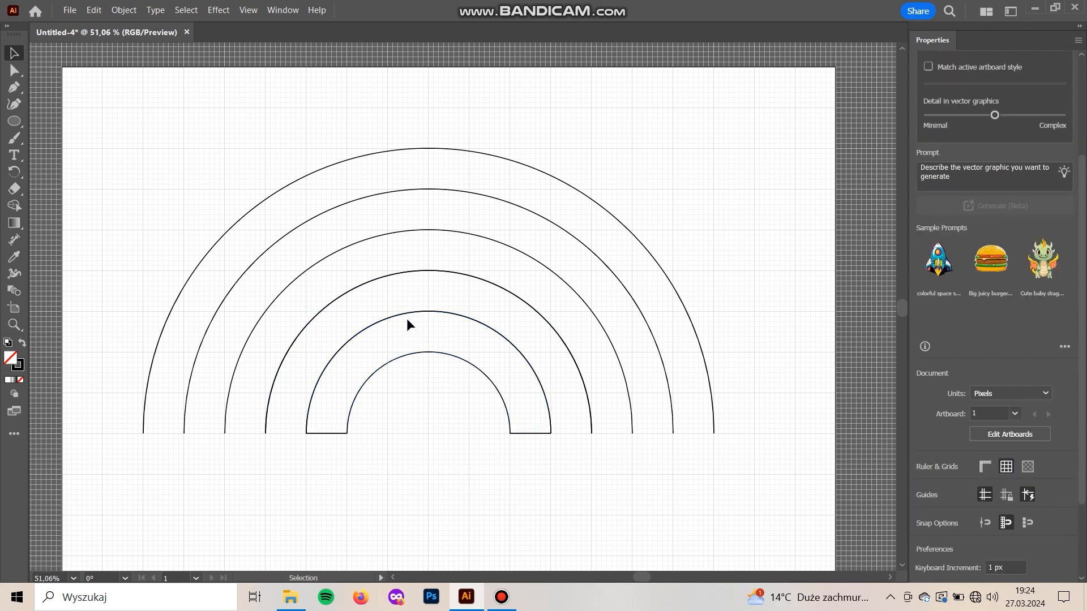
Join the left ends of the second and third arcs from the centre with a straight Pen tool segment
{"action": "left_click_drag", "start_coordinate": [392, 281], "coordinate": [412, 313]}
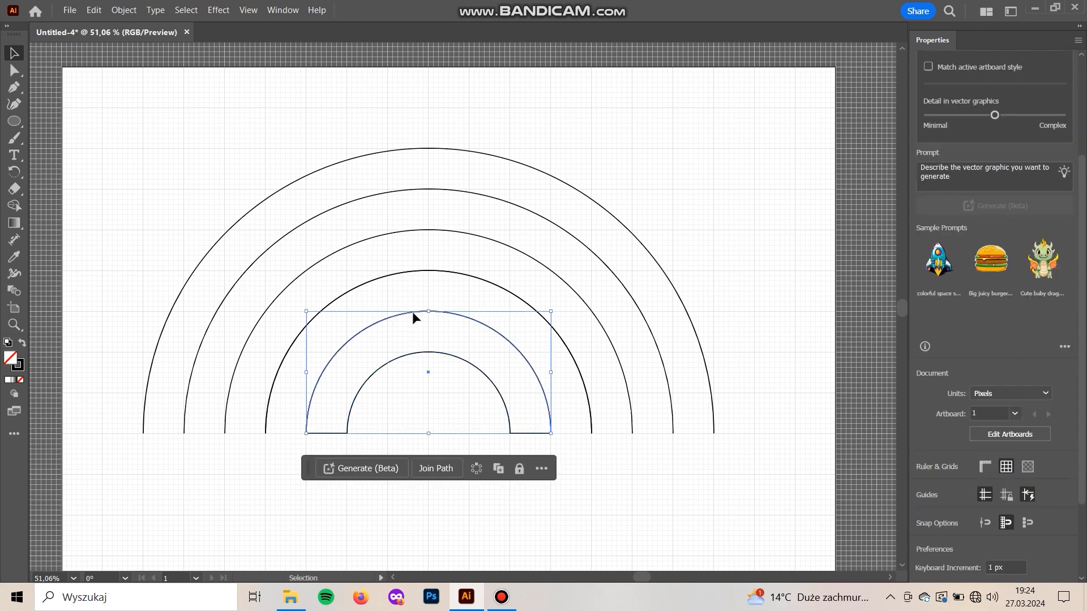
{"action": "left_click", "coordinate": [406, 271], "text": "shift"}
{"action": "key", "text": "p"}
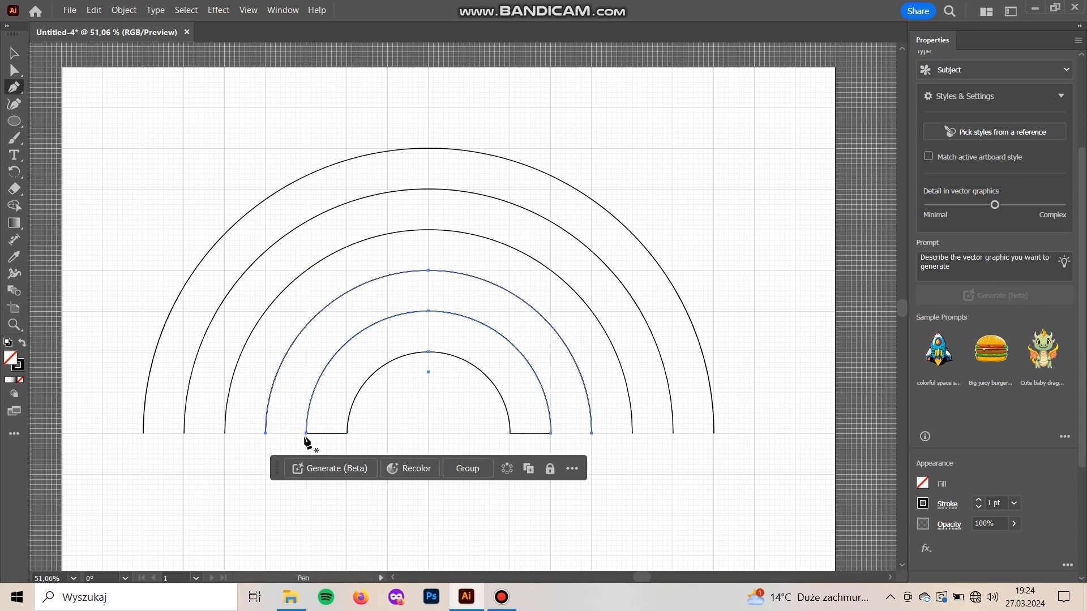
{"action": "left_click", "coordinate": [306, 434]}
{"action": "left_click", "coordinate": [266, 433]}
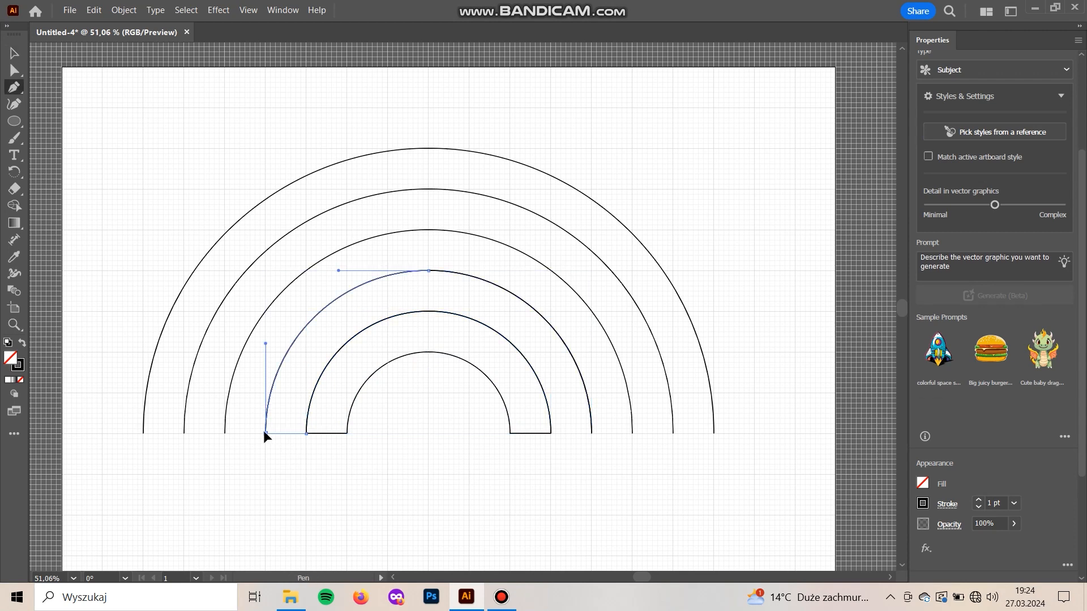
{"action": "left_click", "coordinate": [551, 433]}
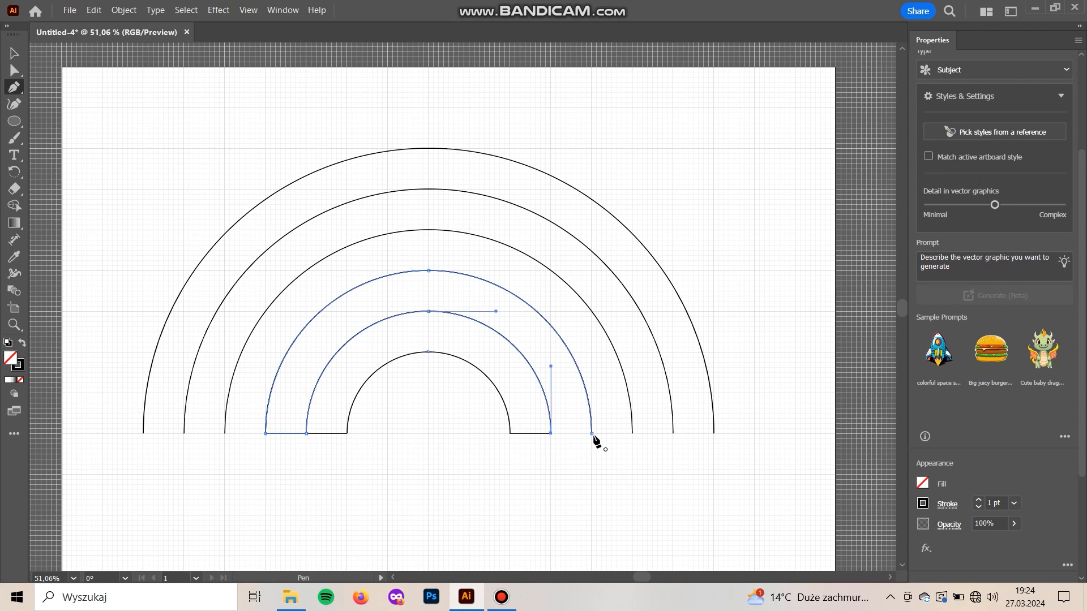
{"action": "left_click", "coordinate": [592, 434]}
{"action": "key", "text": "ctrl+z"}
Turn off Snap to Grid and close the second band with a straight Pen tool segment between its right arc ends
{"action": "left_click", "coordinate": [256, 12]}
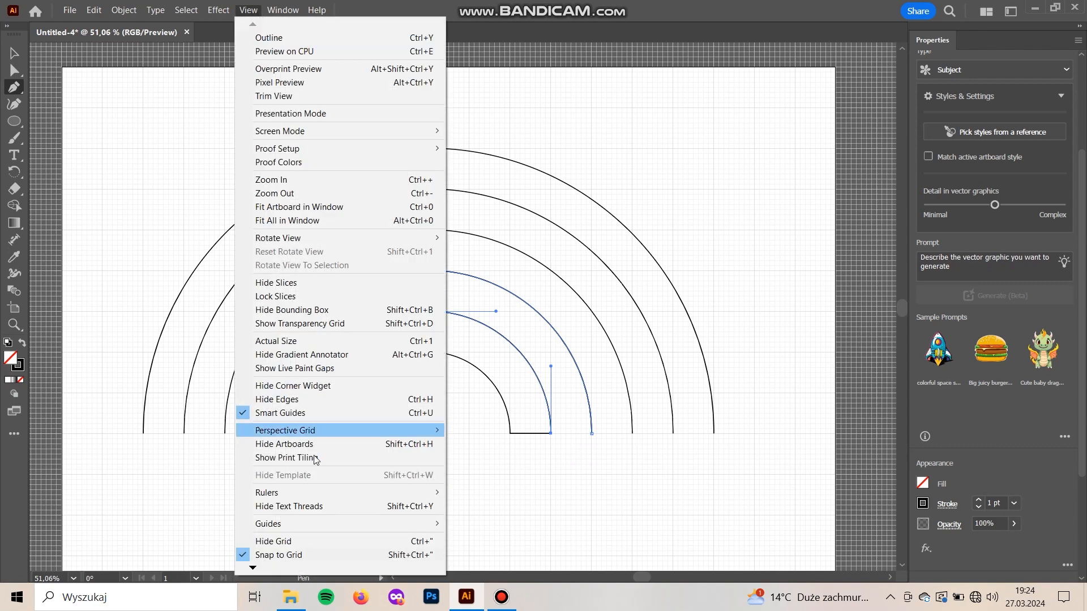
{"action": "left_click", "coordinate": [317, 554]}
{"action": "left_click", "coordinate": [591, 434]}
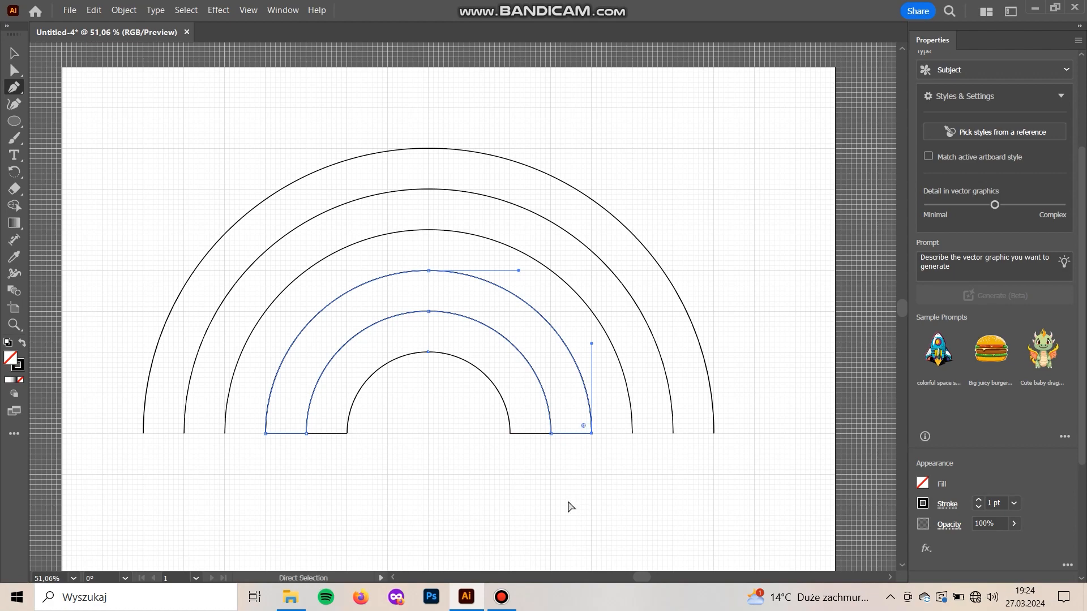
{"action": "key", "text": "v"}
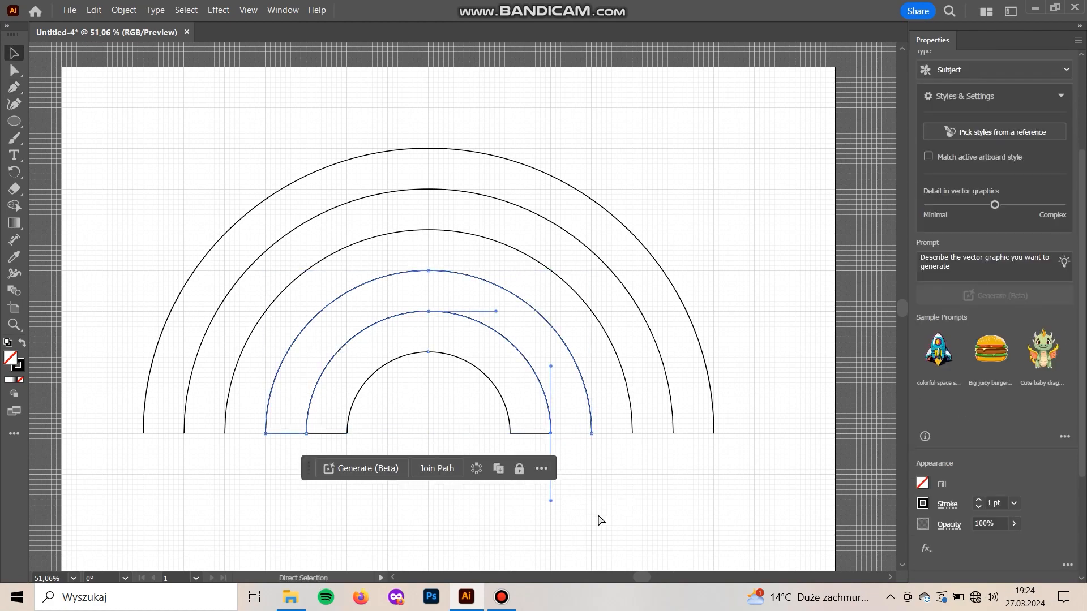
{"action": "left_click_drag", "start_coordinate": [548, 316], "coordinate": [553, 243]}
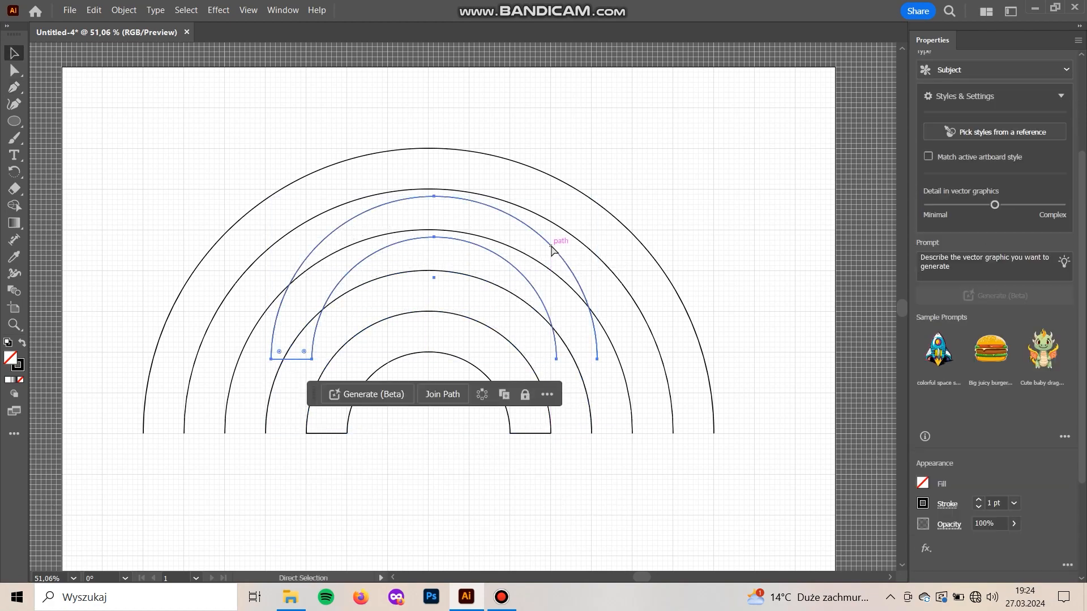
{"action": "key", "text": "ctrl+z"}
{"action": "key", "text": "p"}
{"action": "left_click", "coordinate": [591, 434]}
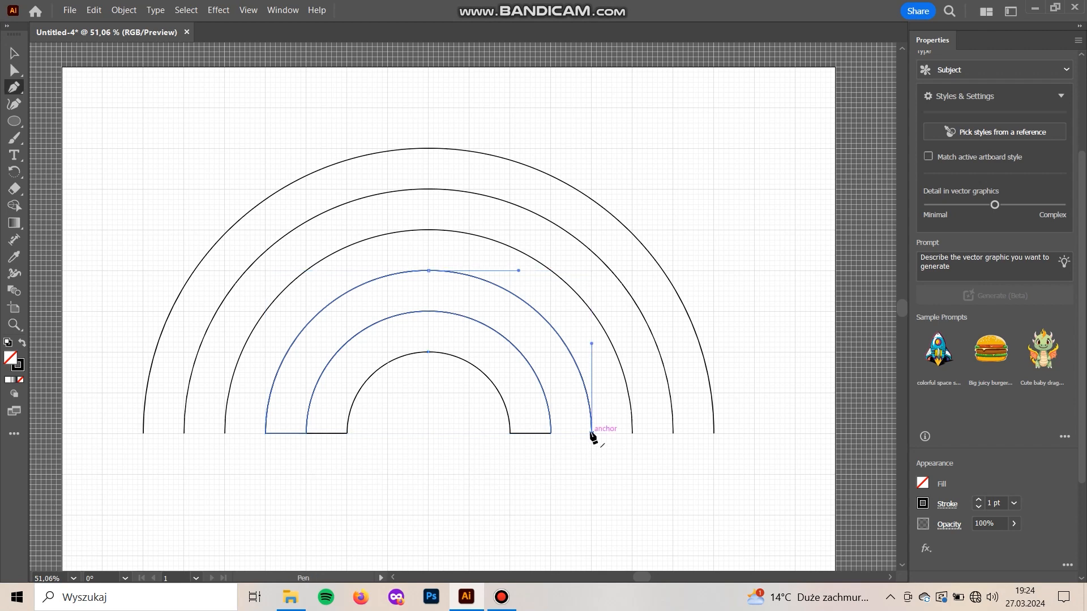
{"action": "left_click", "coordinate": [551, 434]}
Try moving the closed second band, and undo the move
{"action": "key", "text": "v"}
{"action": "left_click", "coordinate": [549, 504]}
{"action": "left_click_drag", "start_coordinate": [537, 379], "coordinate": [564, 347]}
{"action": "key", "text": "ctrl+z"}
{"action": "left_click", "coordinate": [572, 504]}
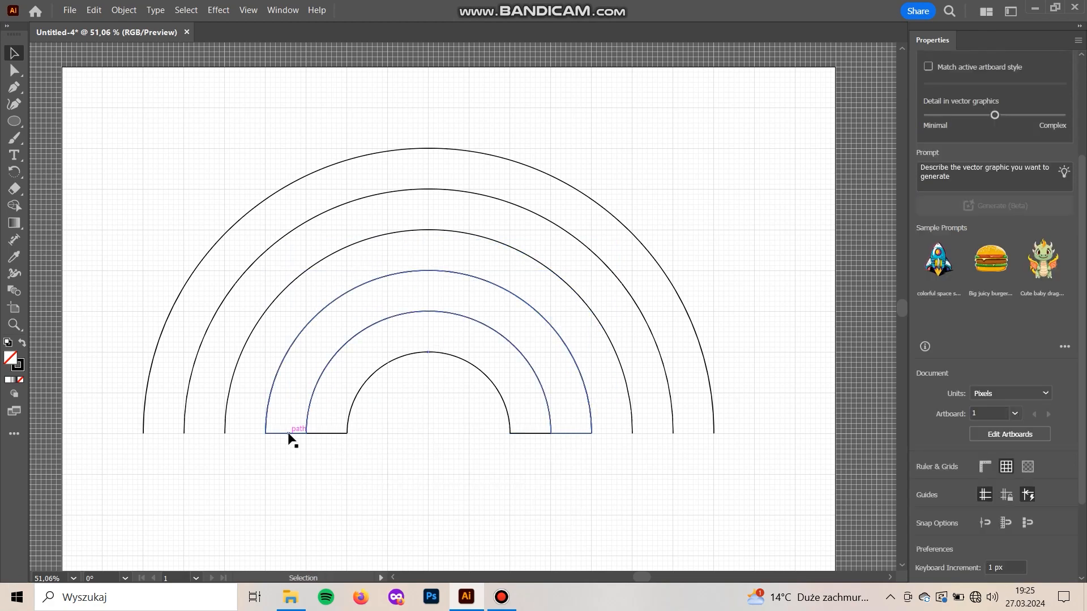
Join the left ends of the third and fourth arcs from the centre with a straight Pen tool segment
{"action": "left_click", "coordinate": [288, 433]}
{"action": "left_click", "coordinate": [267, 392]}
{"action": "left_click", "coordinate": [271, 389]}
{"action": "left_click", "coordinate": [237, 367]}
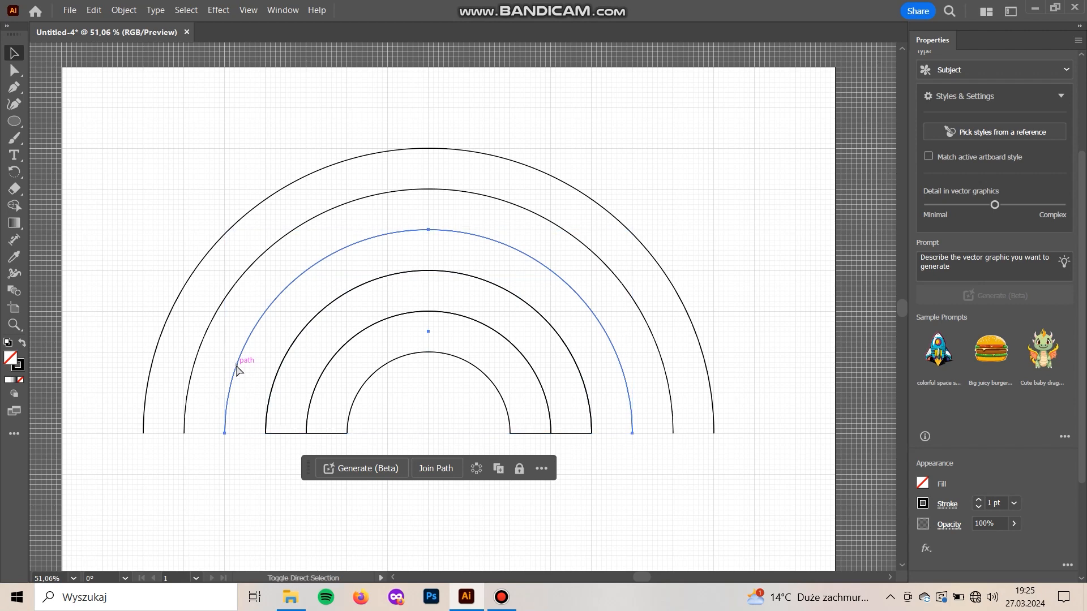
{"action": "left_click", "coordinate": [256, 479]}
{"action": "left_click", "coordinate": [235, 380]}
{"action": "left_click", "coordinate": [274, 382], "text": "shift"}
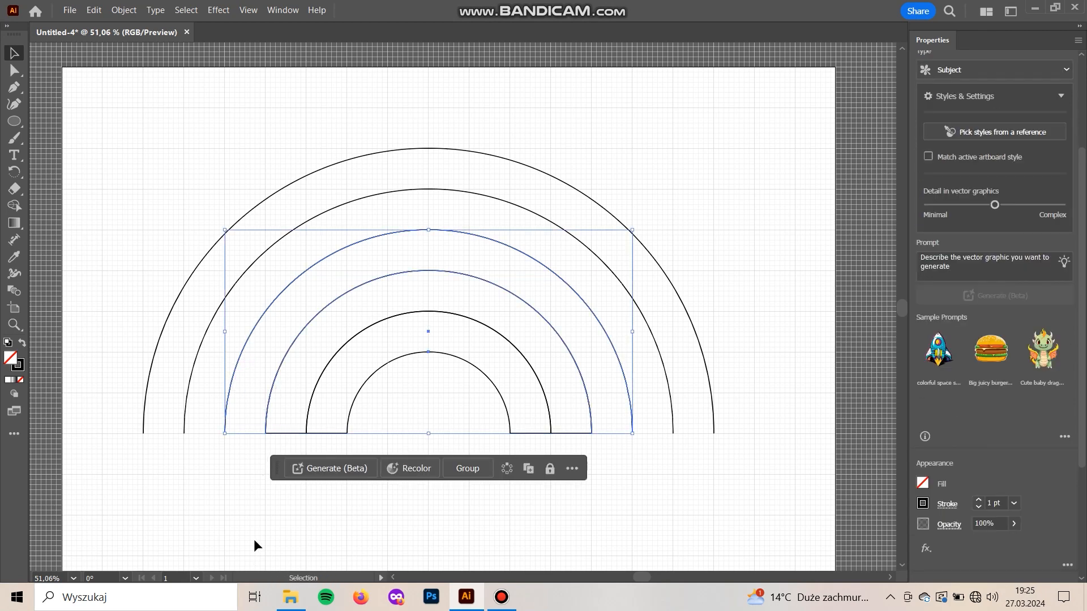
{"action": "key", "text": "p"}
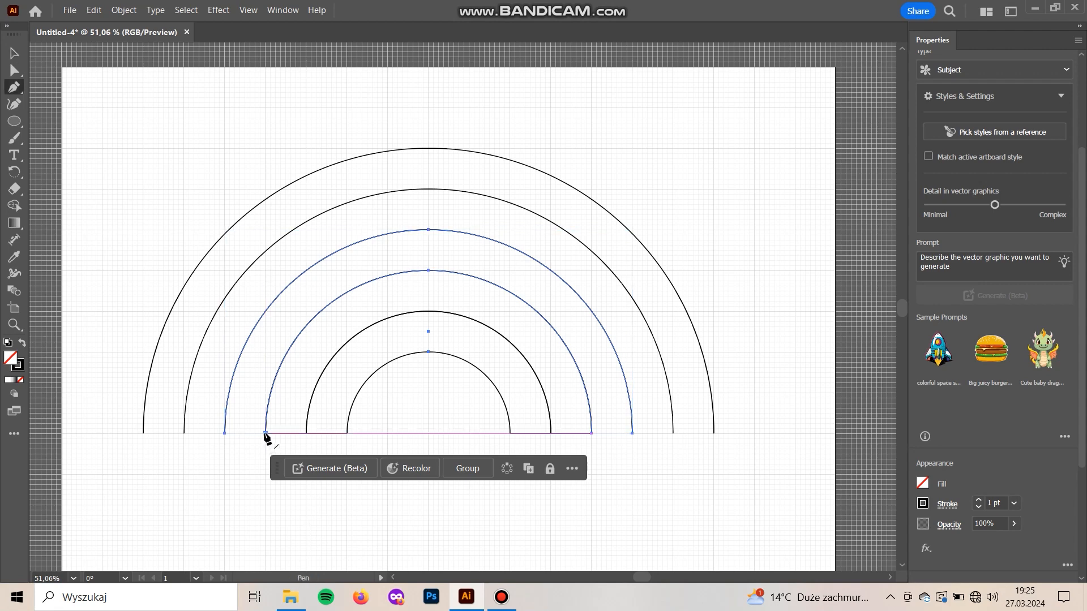
{"action": "left_click", "coordinate": [265, 433]}
{"action": "left_click", "coordinate": [224, 433]}
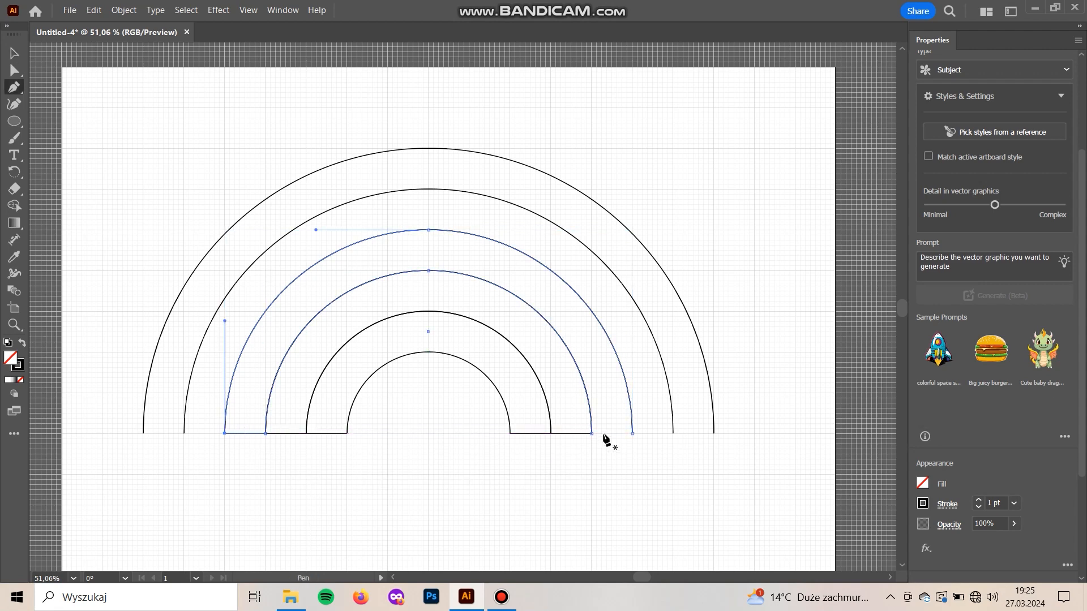
Try joining the right ends of the third and fourth arcs and moving the band, and undo both the move and the join
{"action": "left_click", "coordinate": [591, 433]}
{"action": "left_click", "coordinate": [632, 434]}
{"action": "key", "text": "v"}
{"action": "left_click", "coordinate": [479, 514]}
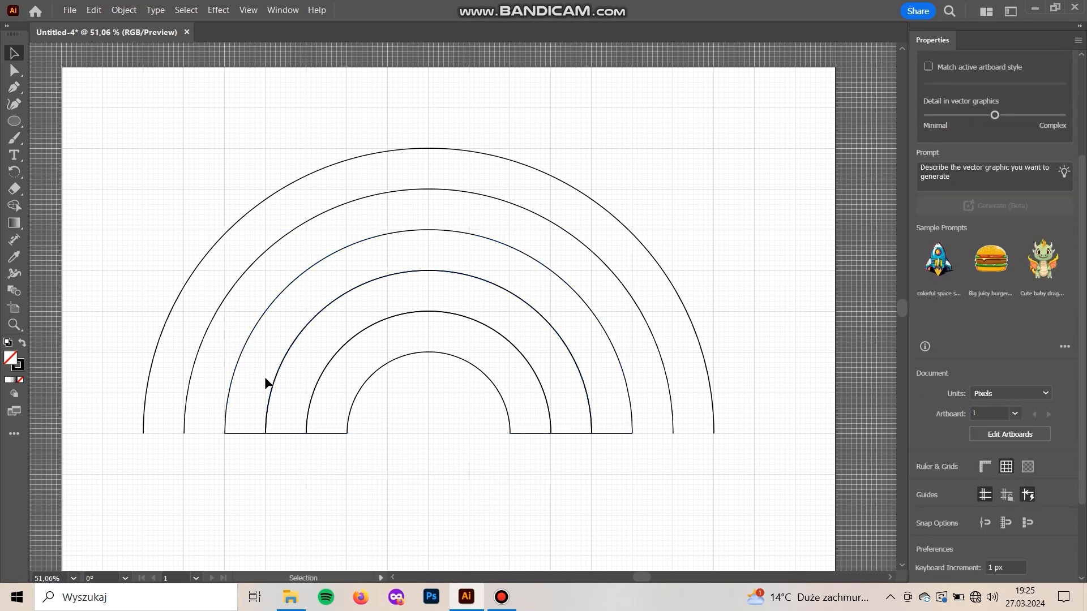
{"action": "left_click", "coordinate": [257, 433]}
{"action": "left_click", "coordinate": [248, 475]}
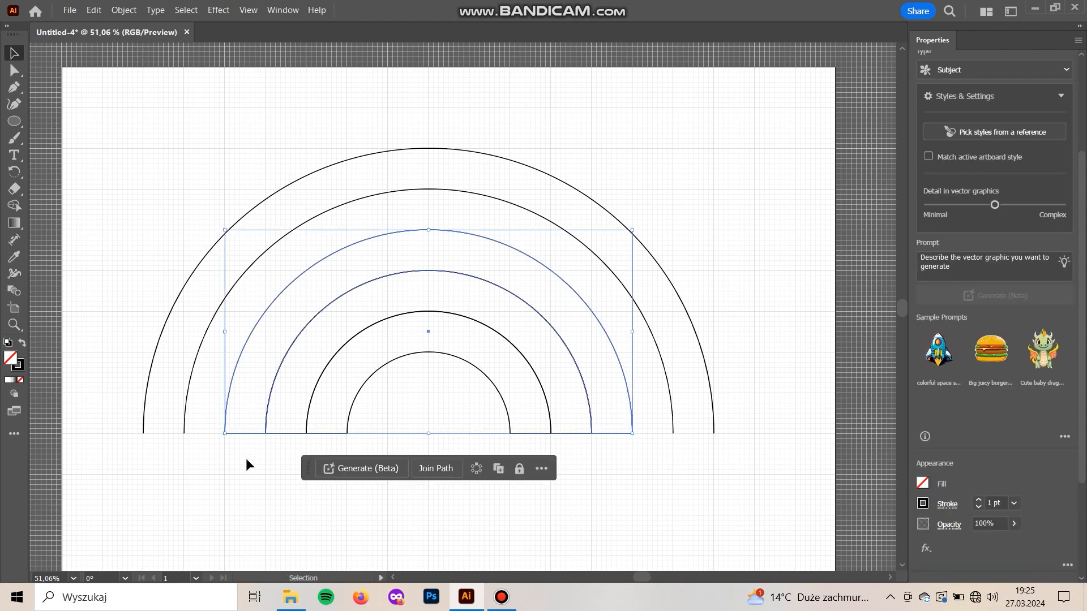
{"action": "left_click_drag", "start_coordinate": [228, 412], "coordinate": [270, 454]}
{"action": "key", "text": "ctrl+z"}
{"action": "key", "text": "ctrl+z"}
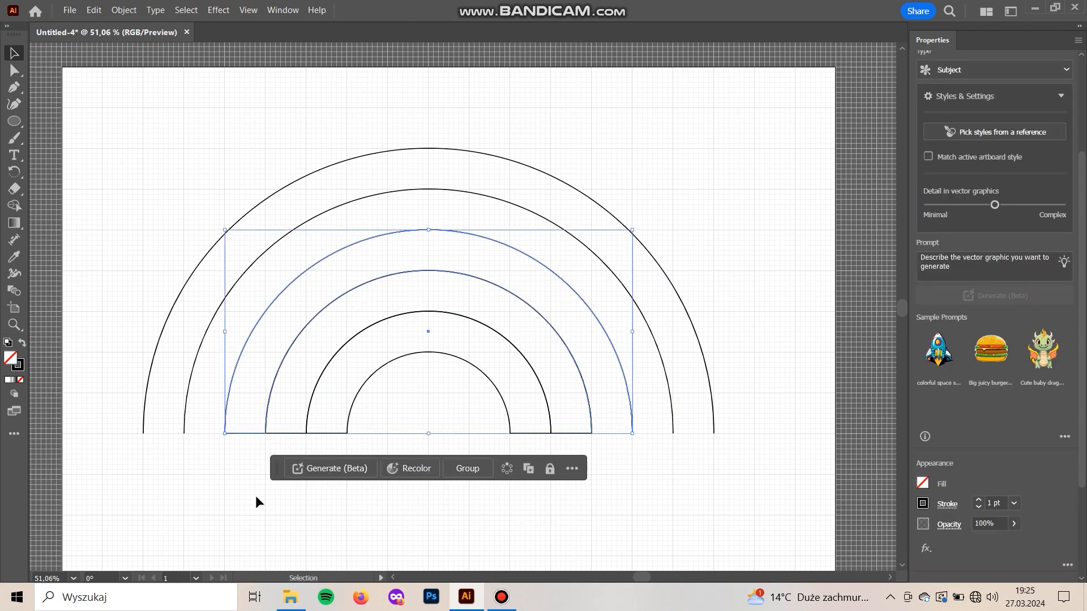
Try moving the fourth arc and parts of the third band, and undo each move
{"action": "left_click", "coordinate": [242, 473]}
{"action": "left_click_drag", "start_coordinate": [224, 407], "coordinate": [253, 449]}
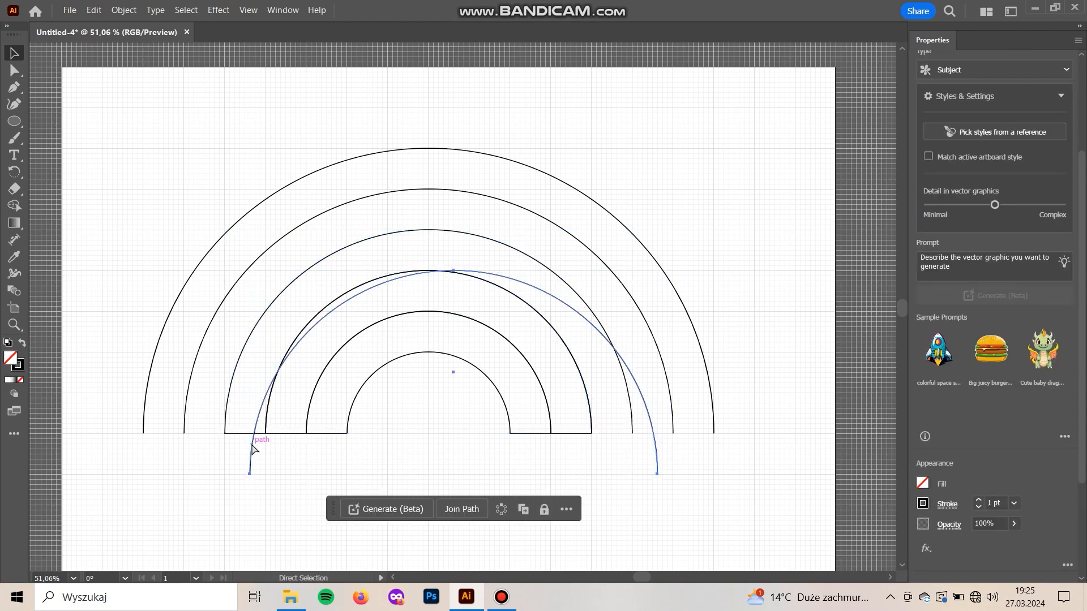
{"action": "key", "text": "ctrl+z"}
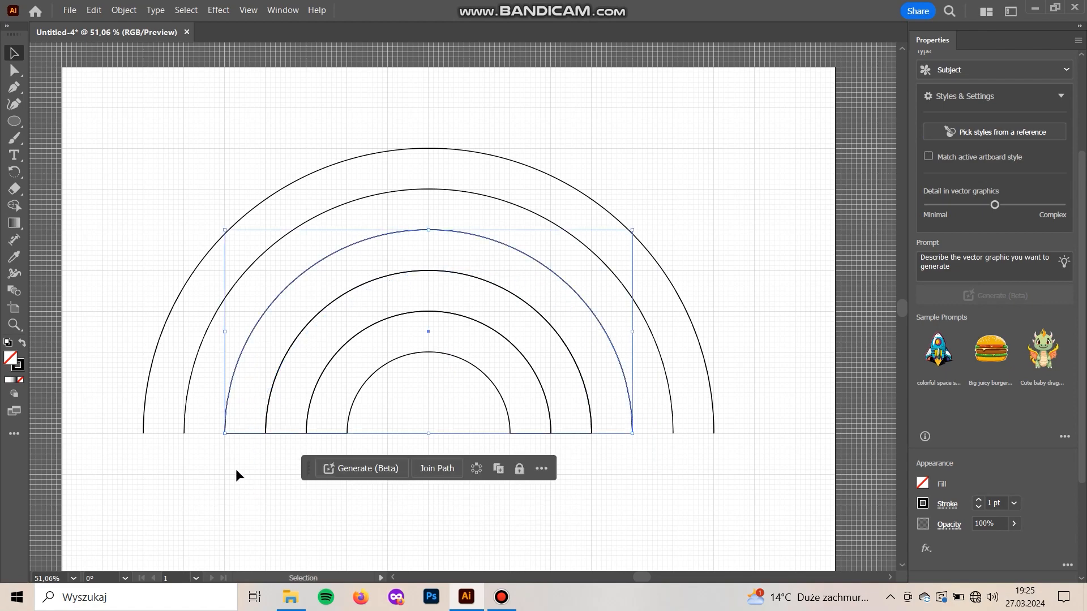
{"action": "left_click", "coordinate": [242, 482]}
{"action": "key", "text": "a"}
{"action": "left_click_drag", "start_coordinate": [246, 433], "coordinate": [280, 432]}
{"action": "key", "text": "ctrl+z"}
{"action": "left_click_drag", "start_coordinate": [227, 409], "coordinate": [231, 446]}
{"action": "key", "text": "ctrl+z"}
Duplicate the fifth arc from the centre in place, directly on top of the original
{"action": "left_click", "coordinate": [189, 388]}
{"action": "key", "text": "ctrl+c"}
{"action": "key", "text": "ctrl+f"}
{"action": "left_click", "coordinate": [216, 471]}
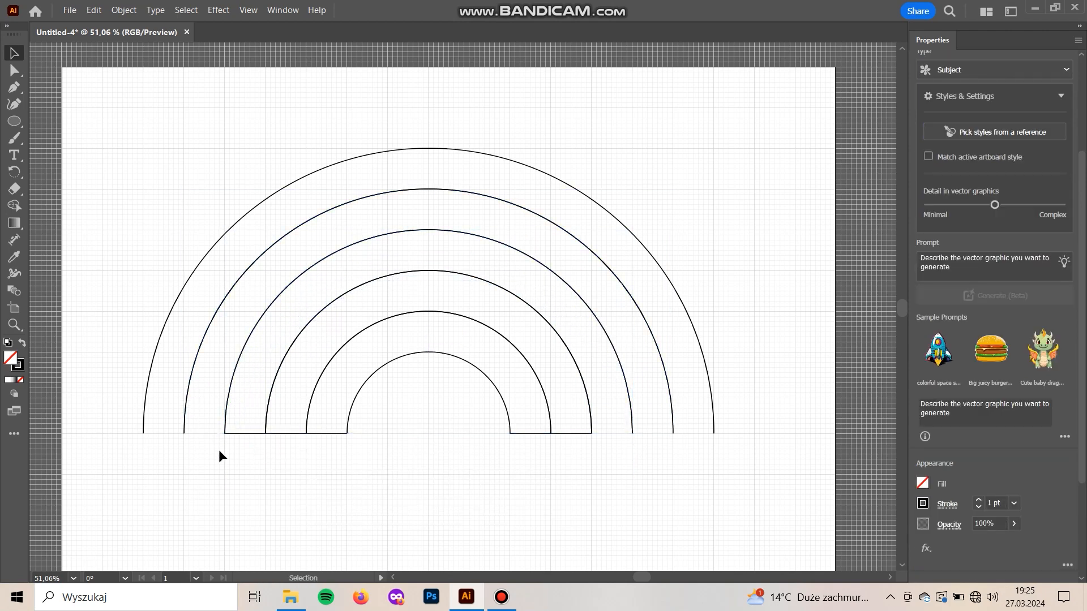
Join both ends of the fourth and fifth arcs with straight Pen tool segments to form the fourth closed band
{"action": "left_click", "coordinate": [196, 385]}
{"action": "left_click", "coordinate": [235, 369], "text": "shift"}
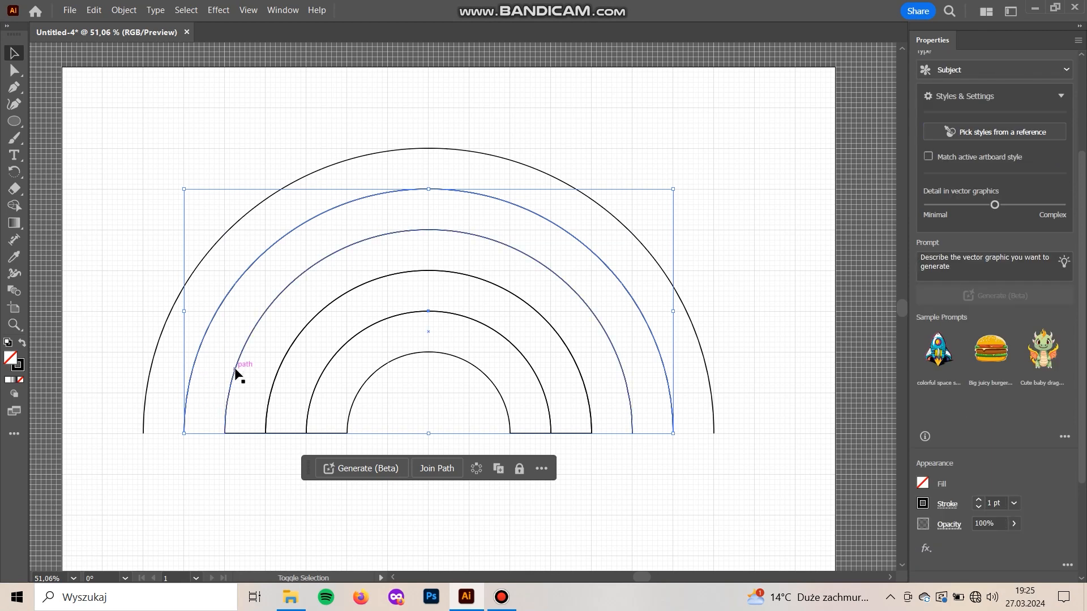
{"action": "key", "text": "p"}
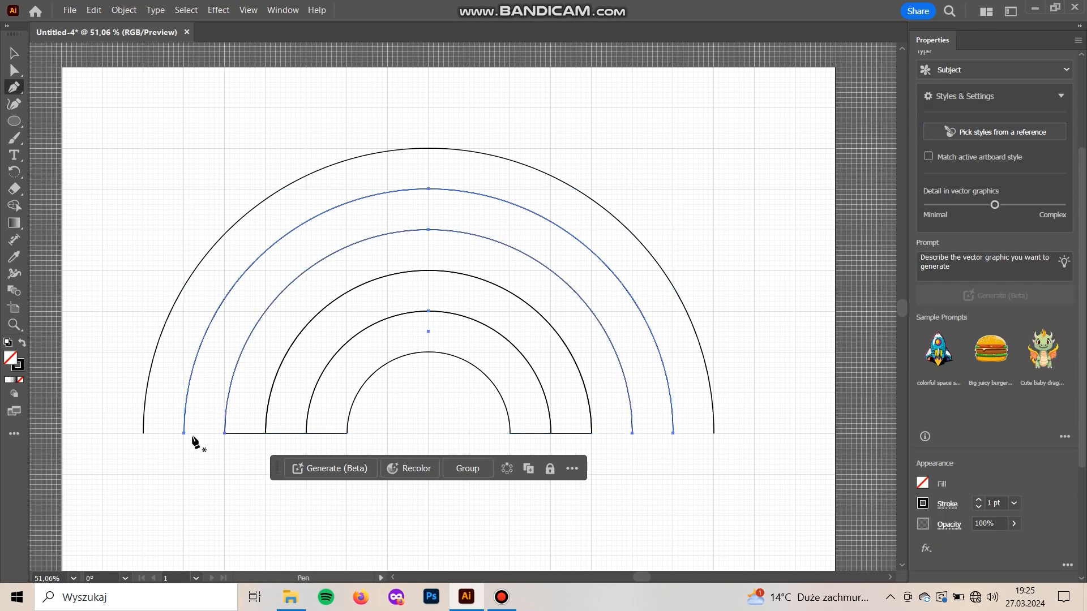
{"action": "left_click", "coordinate": [225, 433]}
{"action": "left_click", "coordinate": [184, 434]}
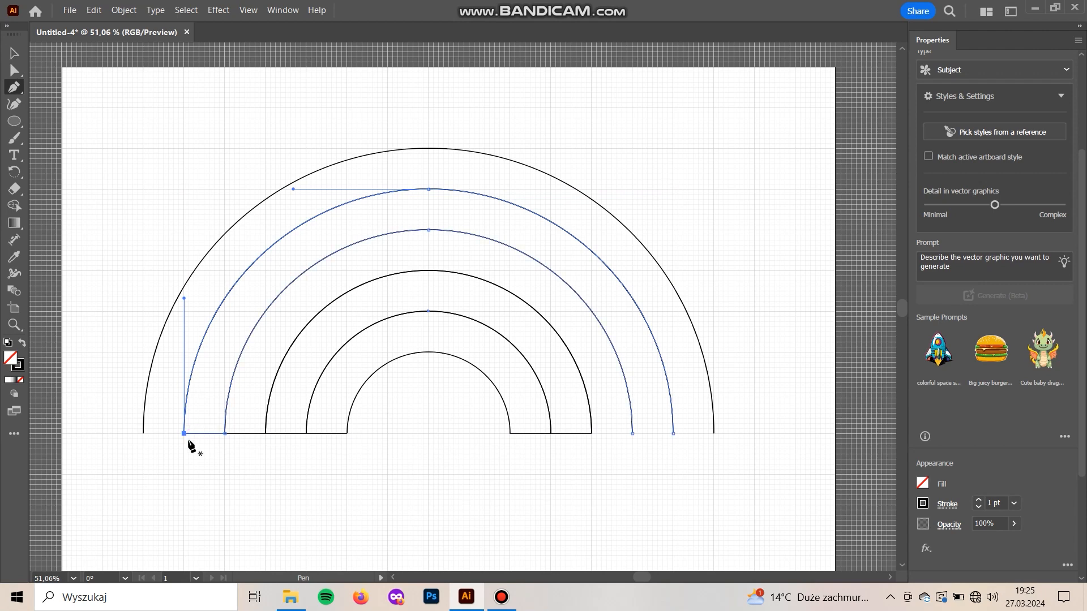
{"action": "left_click", "coordinate": [632, 434]}
{"action": "left_click", "coordinate": [673, 433]}
{"action": "key", "text": "v"}
{"action": "left_click", "coordinate": [569, 514]}
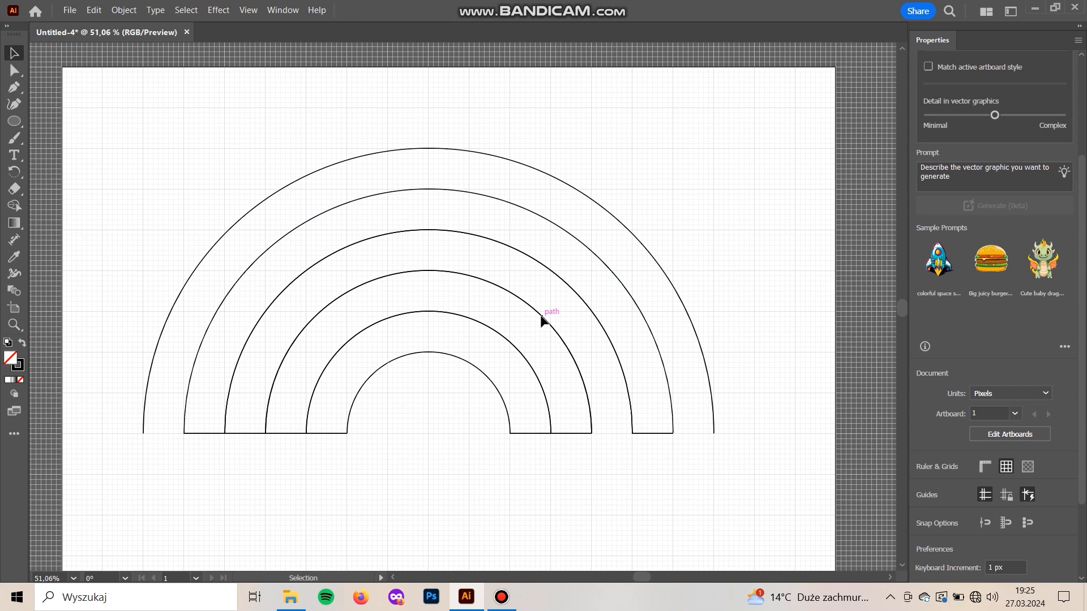
Try moving the closed fourth band as one shape, and undo the moves
{"action": "left_click", "coordinate": [198, 267]}
{"action": "left_click", "coordinate": [212, 322]}
{"action": "left_click", "coordinate": [202, 501]}
{"action": "left_click_drag", "start_coordinate": [200, 347], "coordinate": [272, 287]}
{"action": "key", "text": "ctrl+z"}
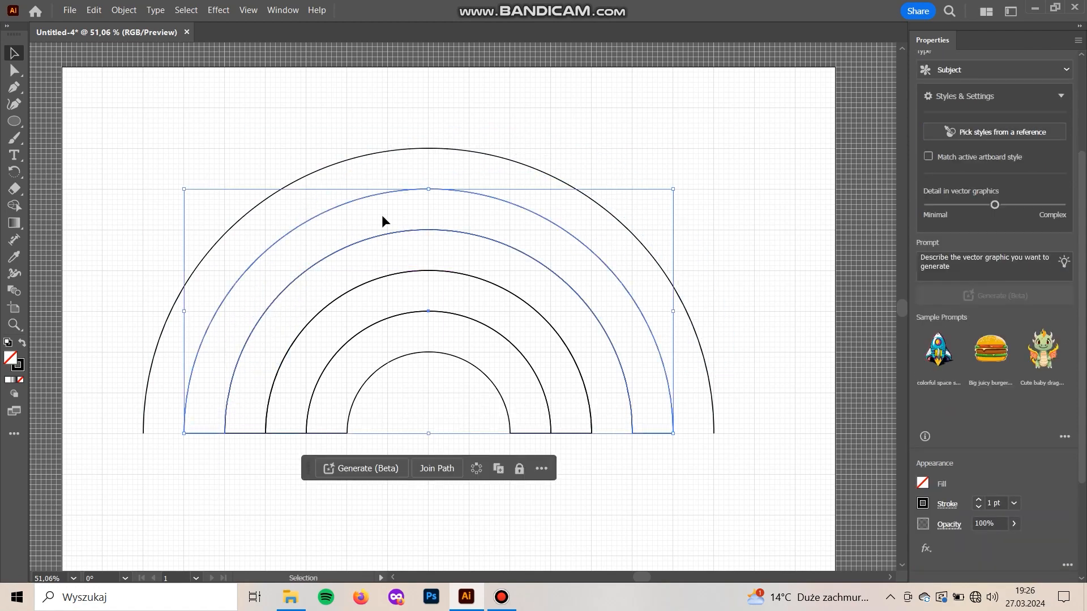
{"action": "left_click", "coordinate": [381, 216]}
{"action": "left_click_drag", "start_coordinate": [335, 385], "coordinate": [240, 445]}
{"action": "left_click", "coordinate": [206, 391]}
{"action": "left_click_drag", "start_coordinate": [196, 360], "coordinate": [242, 413]}
{"action": "key", "text": "ctrl+z"}
{"action": "left_click", "coordinate": [169, 476]}
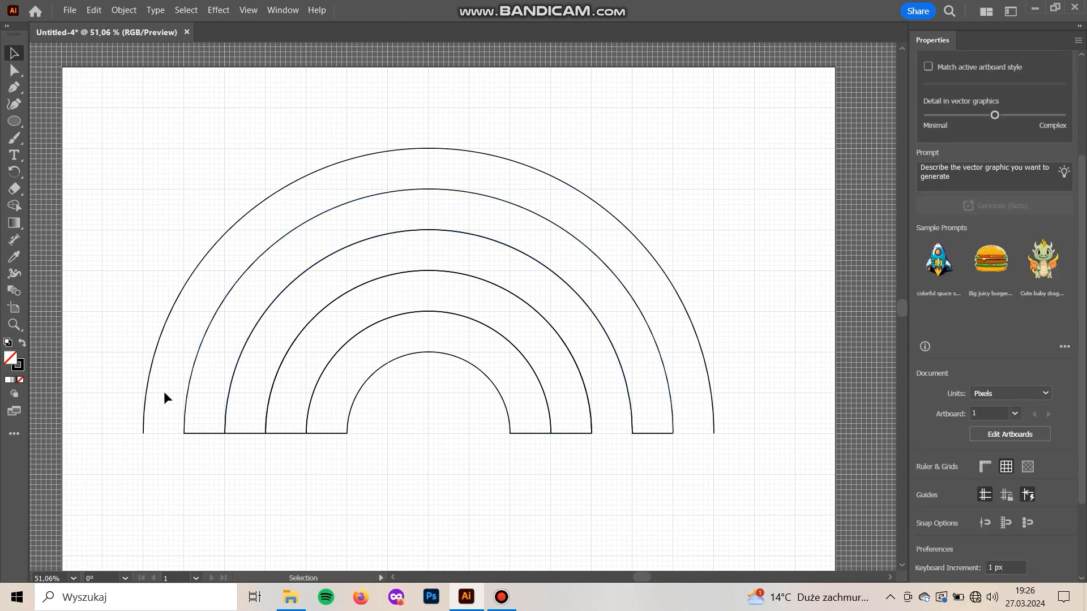
Delete the three inner-edge anchor points from a copy lying over the fourth band, keeping only its open outer arc
{"action": "left_click", "coordinate": [192, 372]}
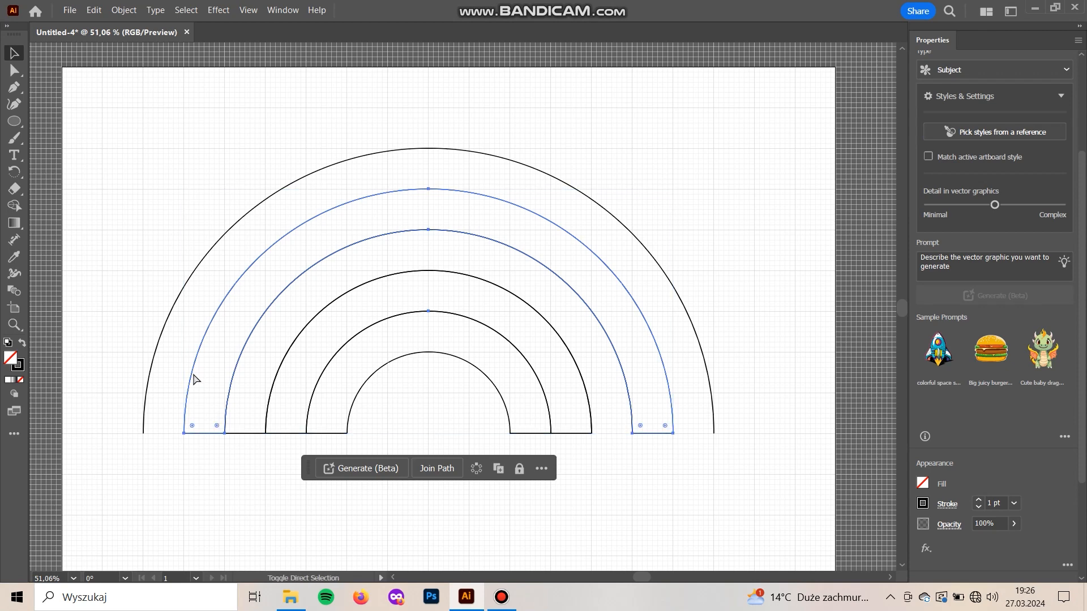
{"action": "left_click", "coordinate": [186, 427]}
{"action": "left_click", "coordinate": [187, 388]}
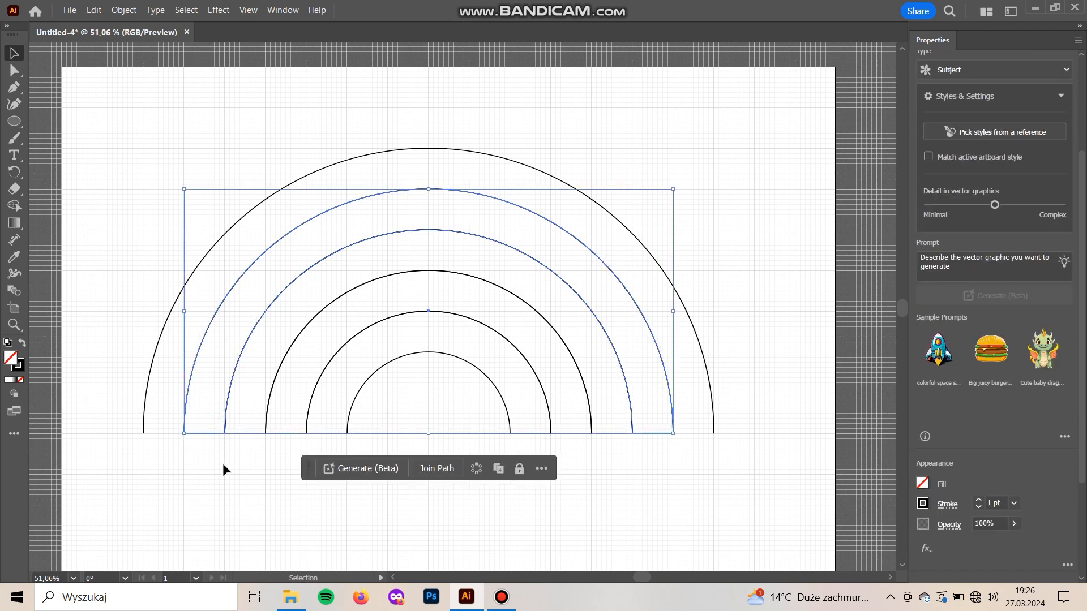
{"action": "key", "text": "a"}
{"action": "left_click", "coordinate": [225, 434]}
{"action": "key", "text": "Delete"}
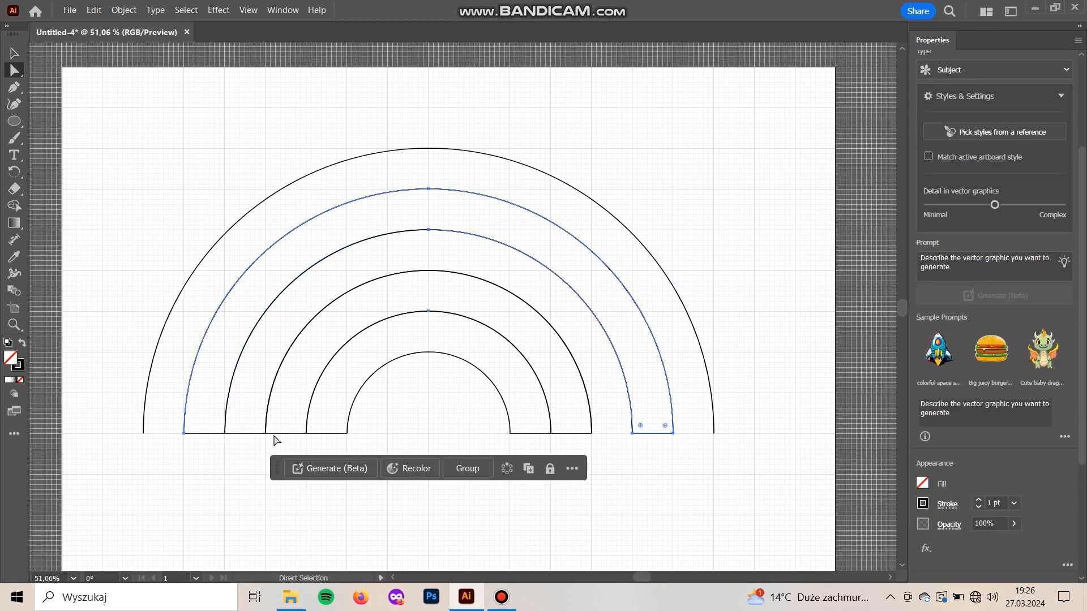
{"action": "left_click", "coordinate": [428, 229]}
{"action": "key", "text": "Delete"}
{"action": "left_click", "coordinate": [633, 434]}
{"action": "key", "text": "Delete"}
{"action": "left_click", "coordinate": [593, 537]}
Try moving the path at the fourth band's outer edge, and undo the move
{"action": "key", "text": "v"}
{"action": "left_click_drag", "start_coordinate": [612, 273], "coordinate": [677, 225]}
{"action": "key", "text": "ctrl+z"}
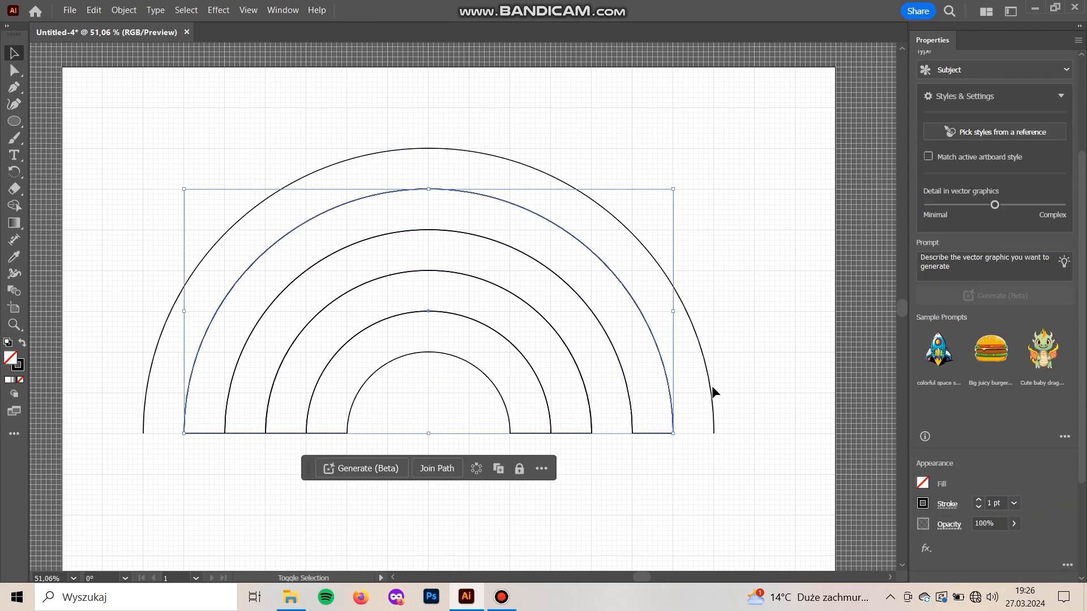
Join both ends of the two outermost arcs with straight Pen tool segments to form the outer closed band
{"action": "left_click", "coordinate": [709, 380]}
{"action": "key", "text": "p"}
{"action": "left_click", "coordinate": [713, 434]}
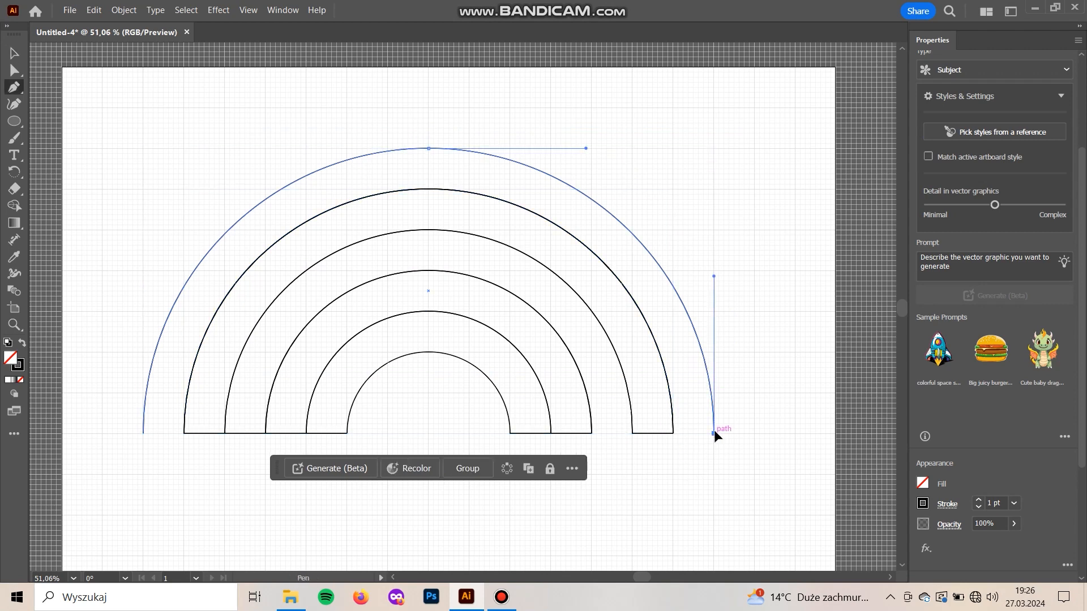
{"action": "left_click", "coordinate": [673, 434]}
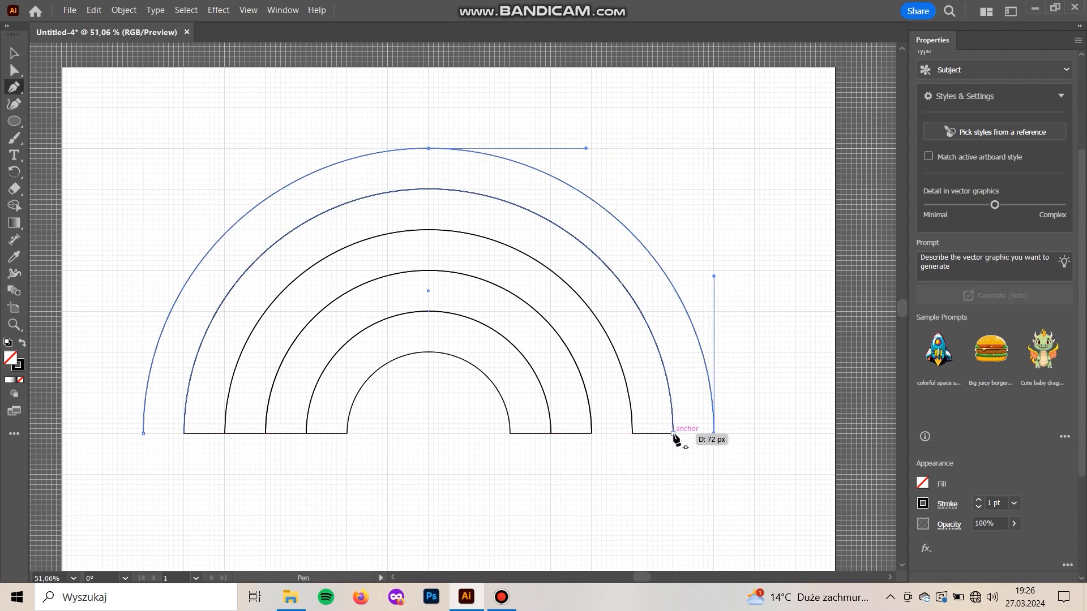
{"action": "left_click", "coordinate": [184, 433]}
{"action": "left_click", "coordinate": [143, 433]}
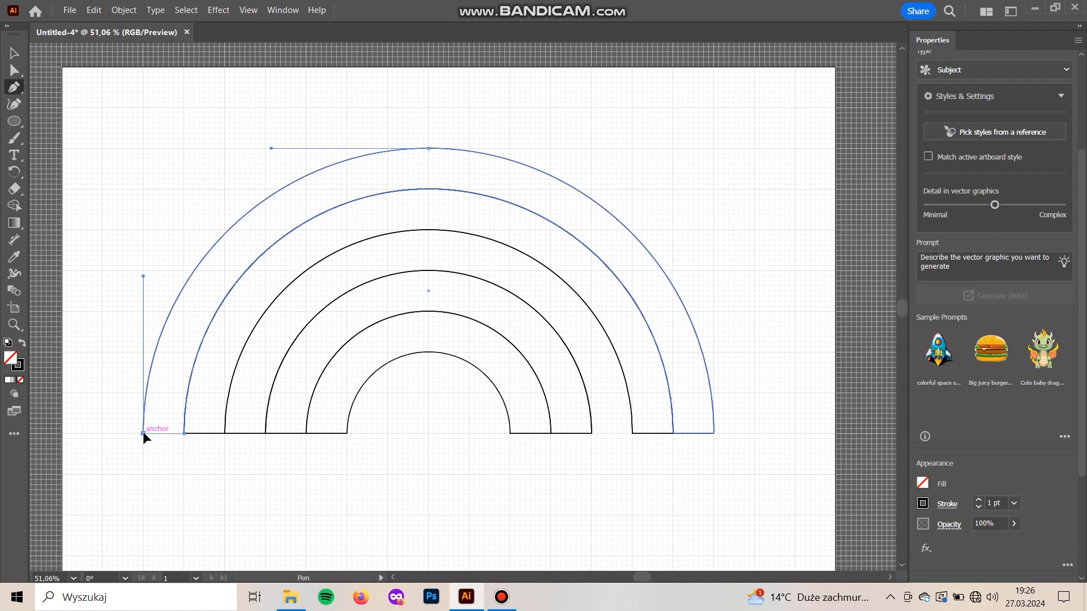
{"action": "key", "text": "v"}
{"action": "left_click", "coordinate": [205, 506]}
Try moving several of the rainbow's bands one by one, and undo each move
{"action": "left_click_drag", "start_coordinate": [186, 280], "coordinate": [155, 212]}
{"action": "key", "text": "ctrl+z"}
{"action": "left_click_drag", "start_coordinate": [267, 307], "coordinate": [236, 234]}
{"action": "key", "text": "ctrl+z"}
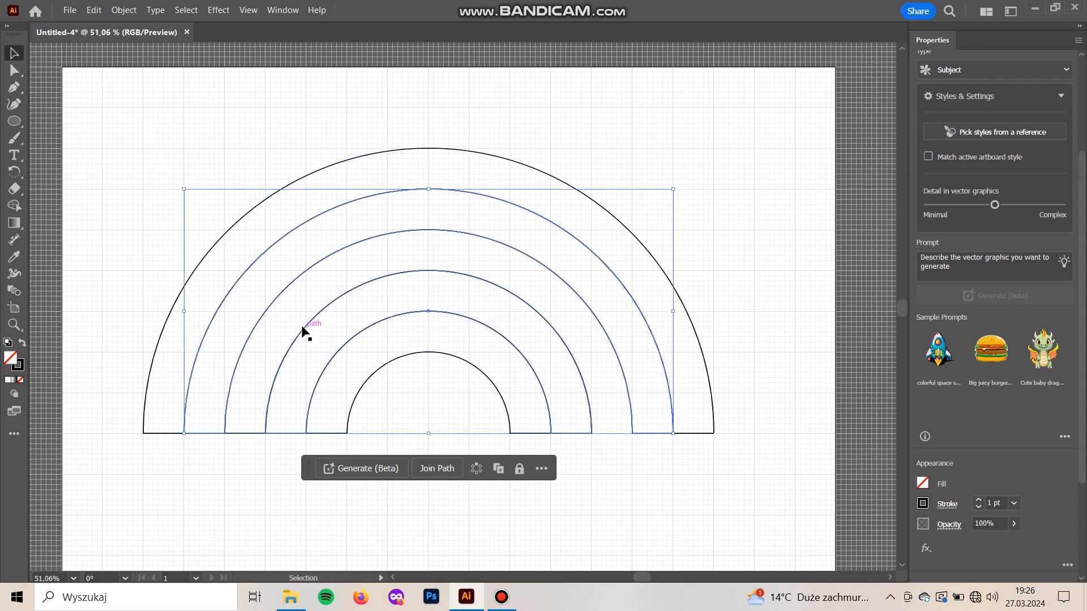
{"action": "left_click_drag", "start_coordinate": [297, 306], "coordinate": [325, 497]}
{"action": "key", "text": "ctrl+z"}
{"action": "left_click_drag", "start_coordinate": [251, 433], "coordinate": [223, 378]}
{"action": "key", "text": "ctrl+z"}
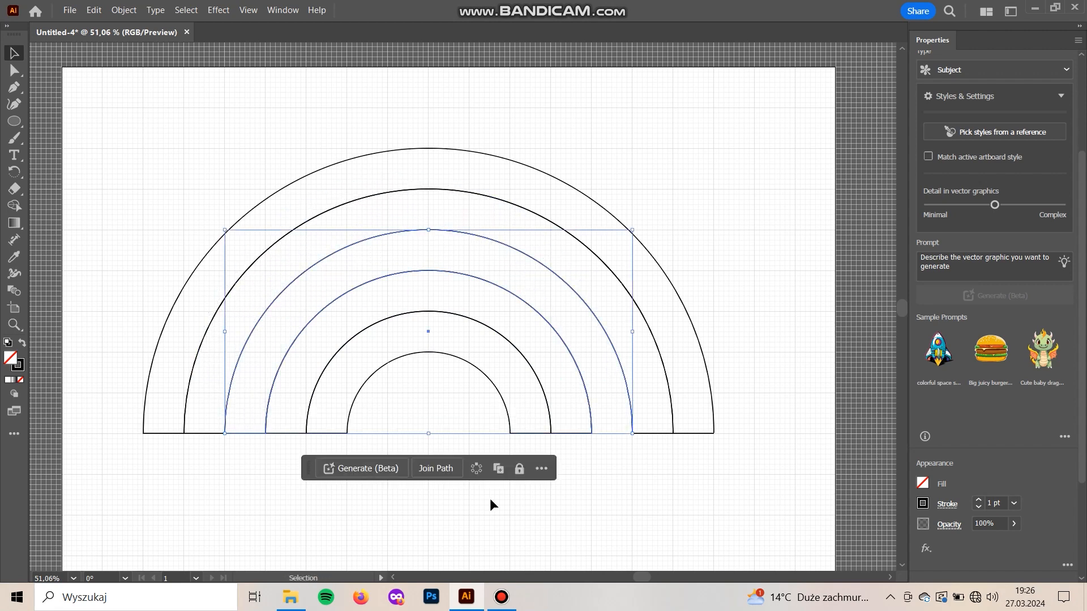
Try to close the third band's open right end with the Pen tool, and undo the attempt
{"action": "key", "text": "p"}
{"action": "left_click", "coordinate": [631, 430]}
{"action": "key", "text": "v"}
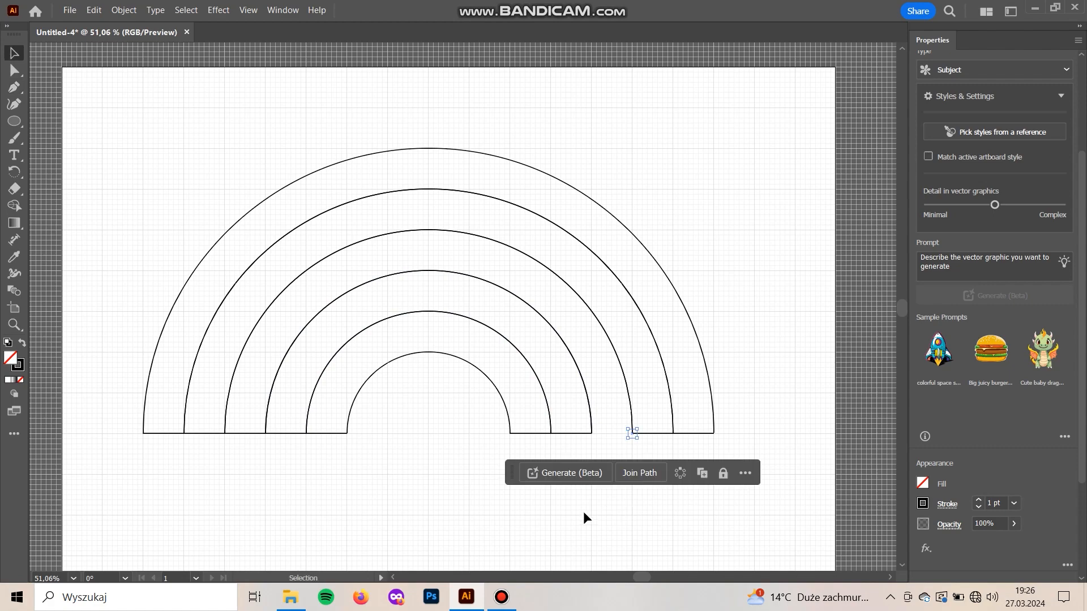
{"action": "left_click", "coordinate": [582, 508]}
{"action": "left_click_drag", "start_coordinate": [629, 400], "coordinate": [621, 369]}
{"action": "key", "text": "ctrl+z"}
{"action": "key", "text": "ctrl+z"}
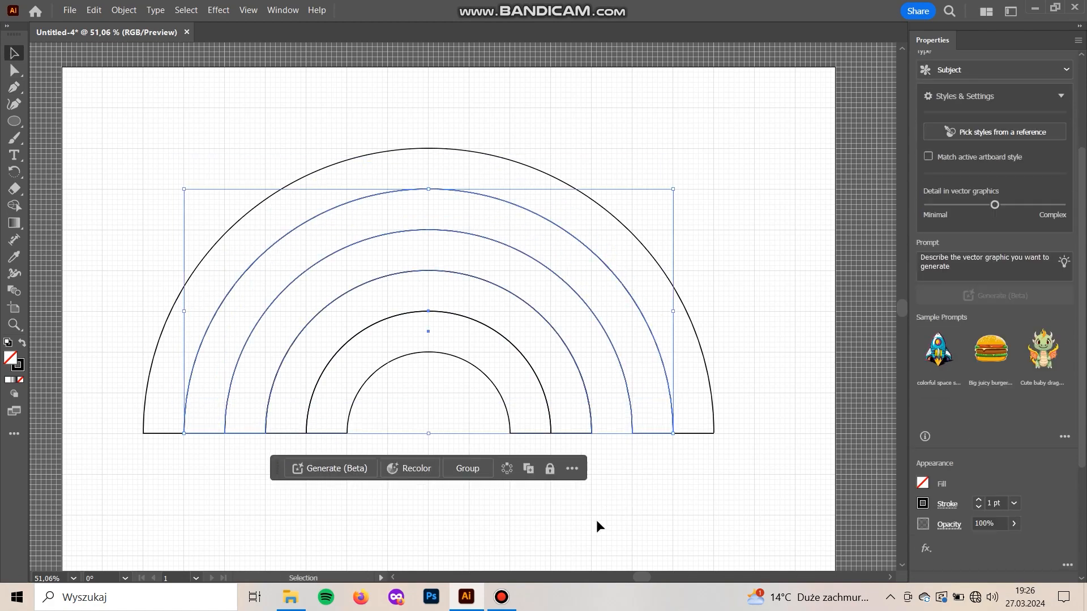
Try moving the third and fourth bands out of the rainbow one by one, and undo each move
{"action": "left_click", "coordinate": [596, 520]}
{"action": "left_click", "coordinate": [574, 359]}
{"action": "left_click", "coordinate": [575, 385]}
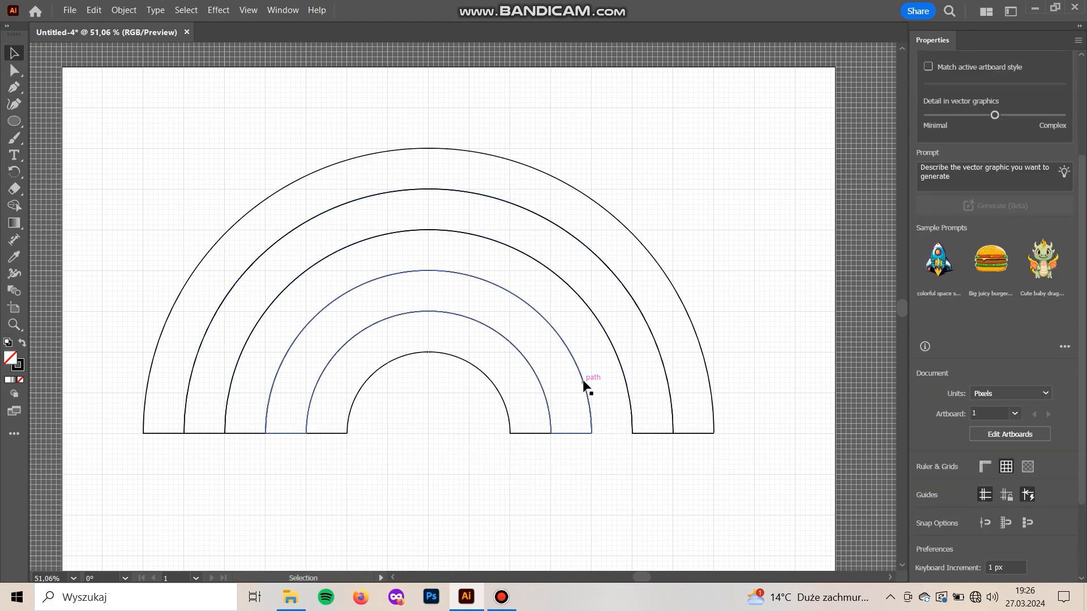
{"action": "left_click_drag", "start_coordinate": [582, 377], "coordinate": [514, 532]}
{"action": "key", "text": "ctrl+z"}
{"action": "left_click_drag", "start_coordinate": [617, 357], "coordinate": [605, 371]}
{"action": "key", "text": "ctrl+z"}
{"action": "left_click", "coordinate": [255, 454]}
{"action": "left_click", "coordinate": [243, 433]}
{"action": "left_click_drag", "start_coordinate": [243, 441], "coordinate": [252, 518]}
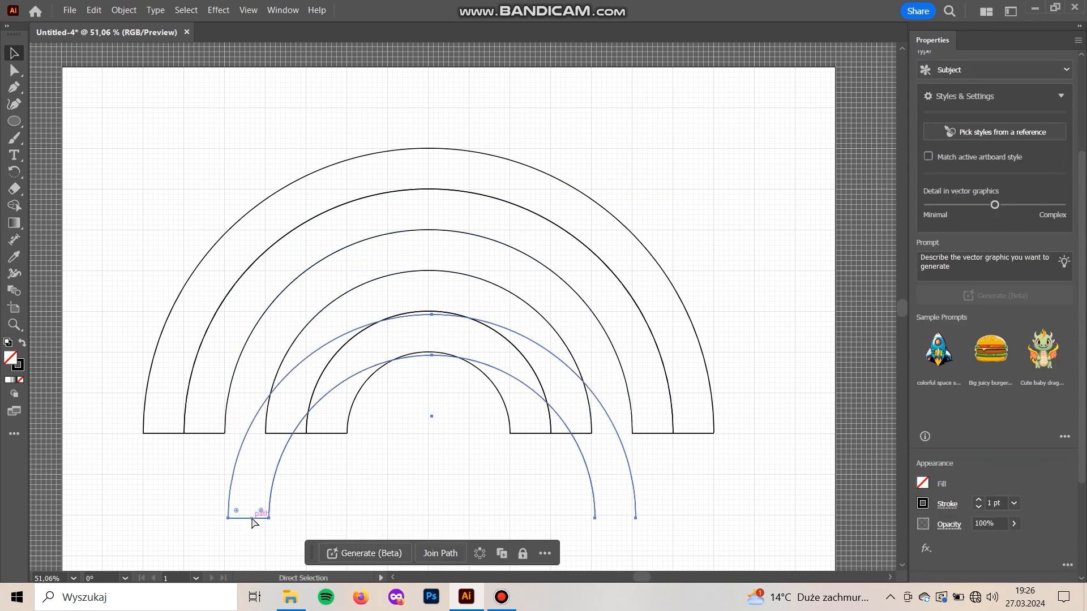
{"action": "key", "text": "ctrl+z"}
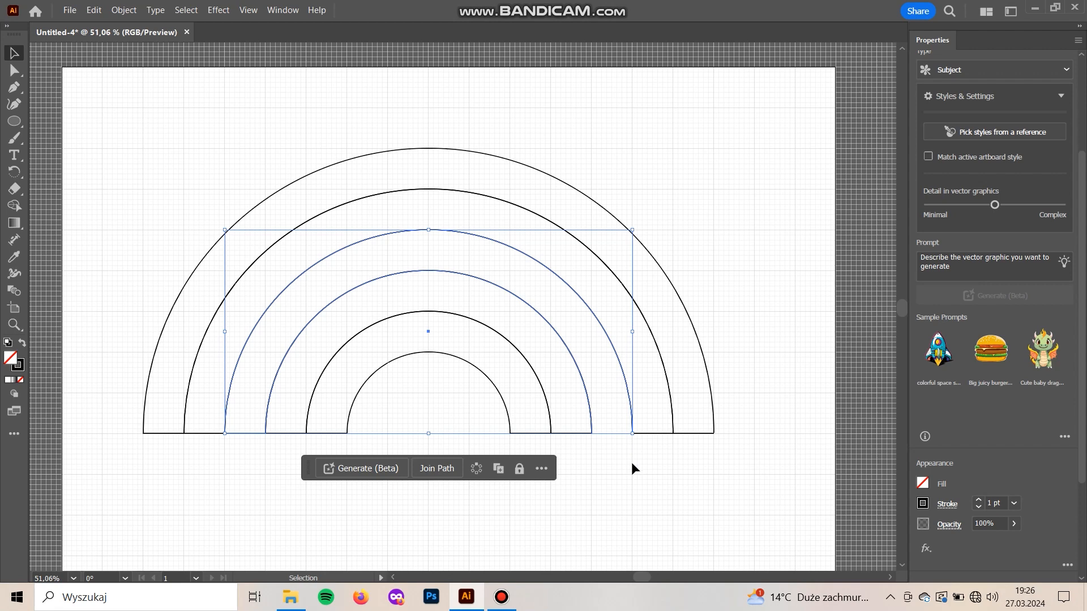
Retry continuing the third band's outline from its open end with the Pen tool, and undo the path move that follows
{"action": "key", "text": "p"}
{"action": "left_click", "coordinate": [633, 433]}
{"action": "key", "text": "v"}
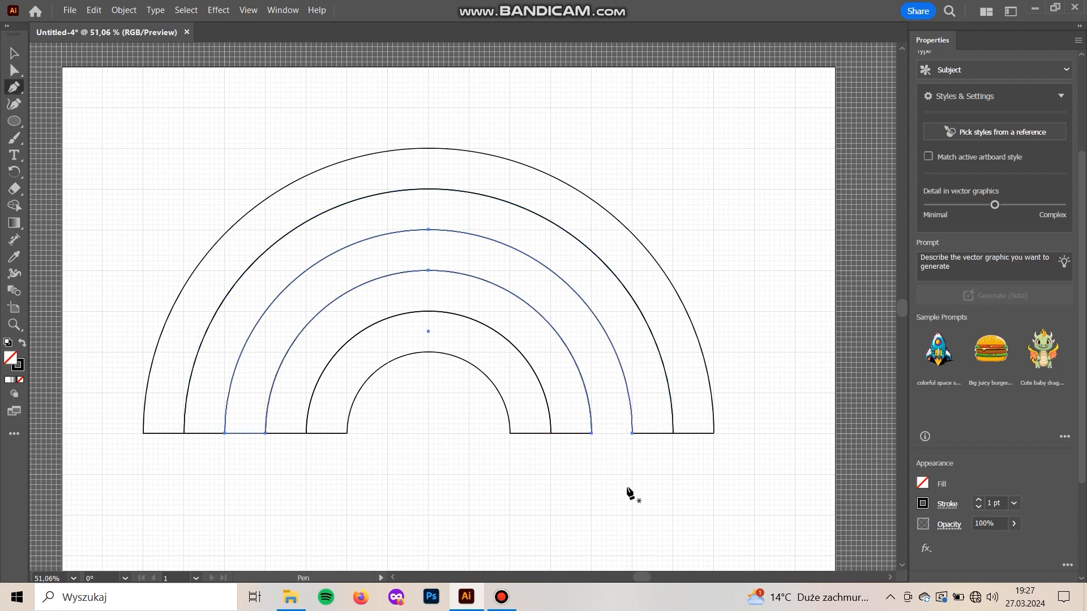
{"action": "left_click", "coordinate": [612, 508]}
{"action": "left_click_drag", "start_coordinate": [632, 421], "coordinate": [634, 438]}
{"action": "key", "text": "ctrl+z"}
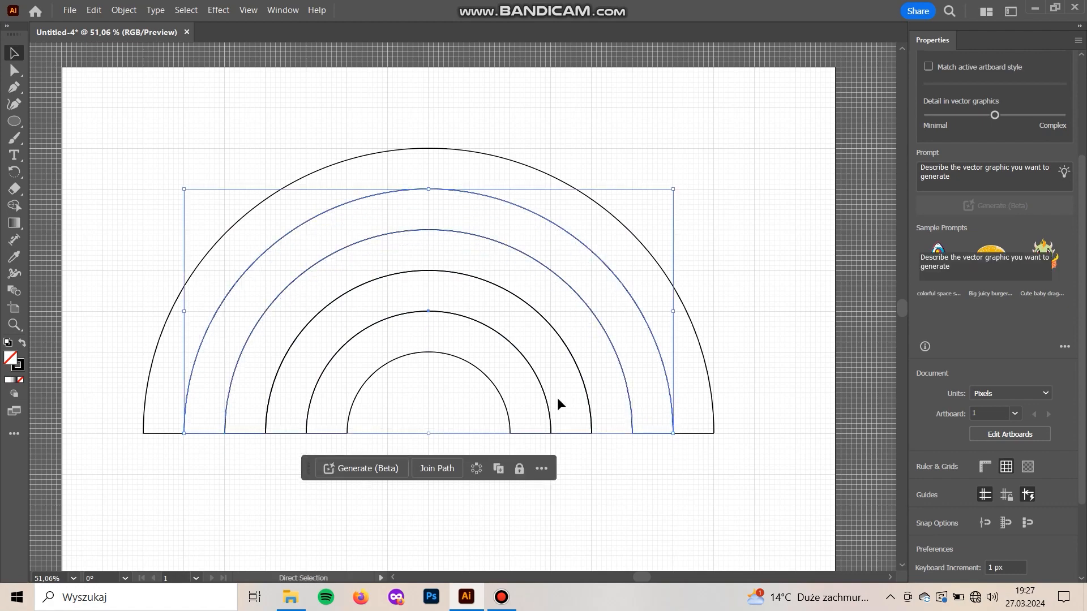
Move the open third band down away from the other arcs and close its right end with a straight Pen tool segment
{"action": "left_click_drag", "start_coordinate": [242, 423], "coordinate": [225, 472]}
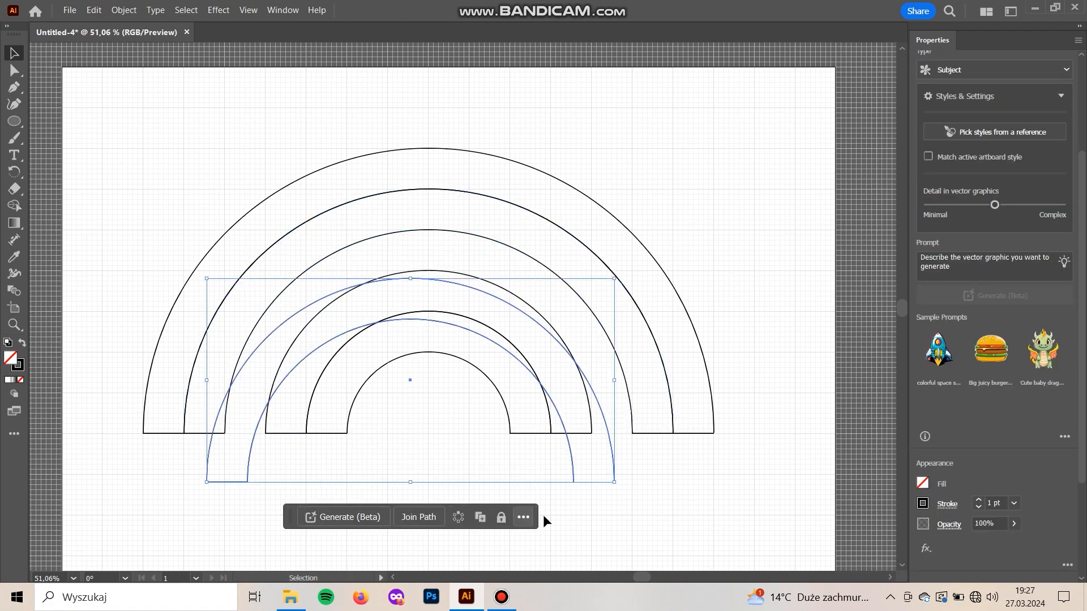
{"action": "key", "text": "p"}
{"action": "left_click", "coordinate": [614, 483]}
{"action": "left_click", "coordinate": [573, 482]}
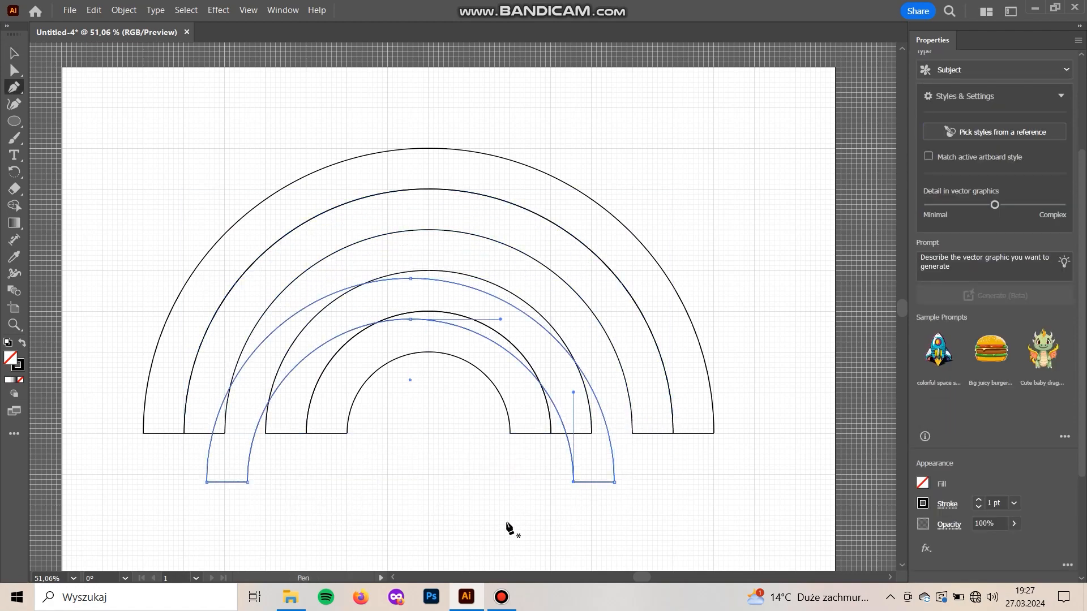
Return the closed third band to its place between the second and fourth bands, and deselect it
{"action": "key", "text": "v"}
{"action": "left_click_drag", "start_coordinate": [248, 481], "coordinate": [261, 427]}
{"action": "key", "text": "ctrl+z"}
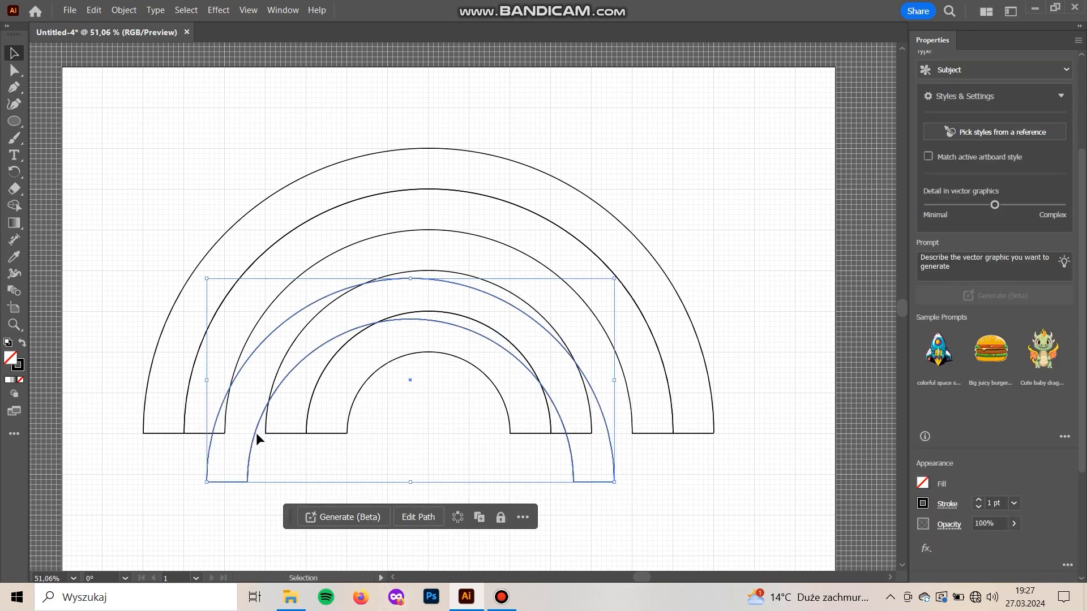
{"action": "left_click_drag", "start_coordinate": [250, 451], "coordinate": [268, 418]}
{"action": "key", "text": "ctrl+z"}
{"action": "left_click", "coordinate": [549, 513]}
{"action": "left_click_drag", "start_coordinate": [346, 512], "coordinate": [386, 522]}
Try swapping the fill and stroke of the outermost band and moving it, and revert both changes
{"action": "left_click", "coordinate": [239, 263]}
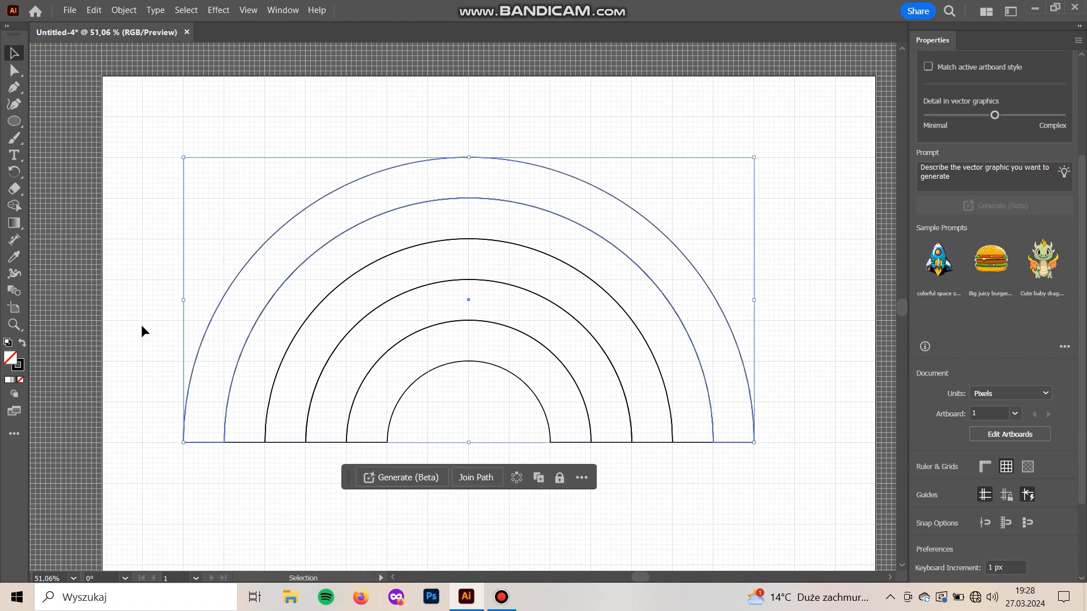
{"action": "left_click", "coordinate": [23, 343]}
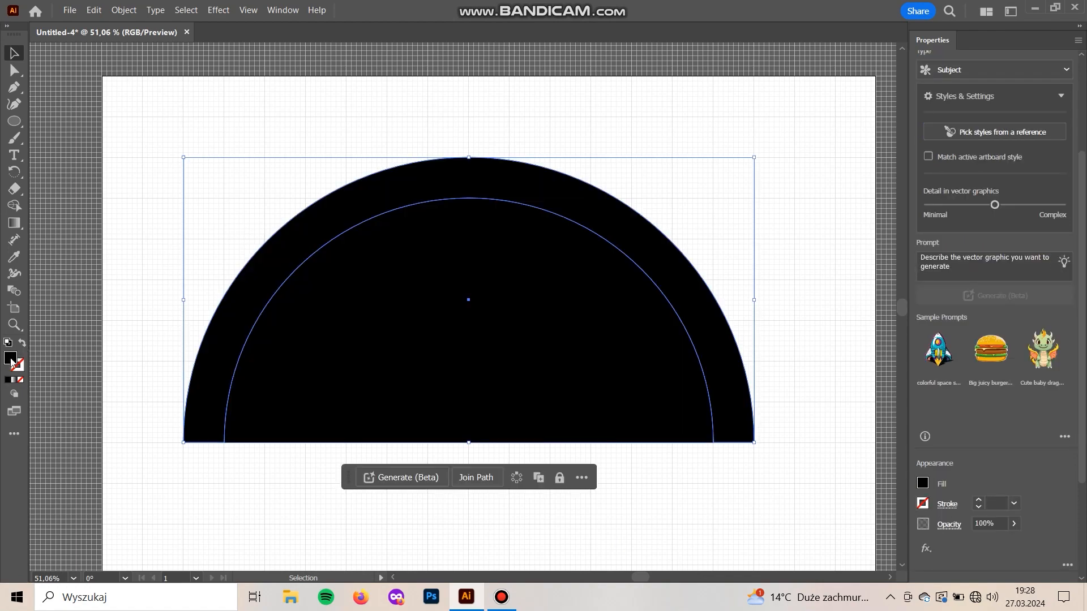
{"action": "key", "text": "shift+x"}
{"action": "left_click", "coordinate": [223, 482]}
{"action": "left_click_drag", "start_coordinate": [212, 442], "coordinate": [209, 413]}
{"action": "key", "text": "ctrl+z"}
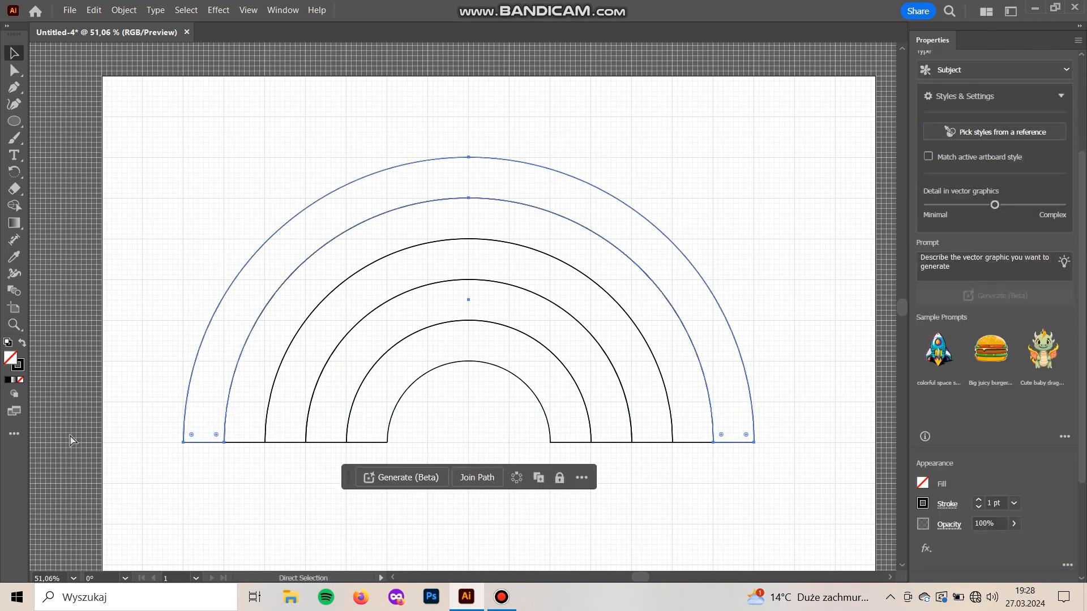
Swap the outermost band's fill and stroke, and remove the filled half circle inside it with the Shape Builder tool
{"action": "left_click", "coordinate": [21, 350]}
{"action": "left_click_drag", "start_coordinate": [231, 335], "coordinate": [218, 258]}
{"action": "key", "text": "ctrl+z"}
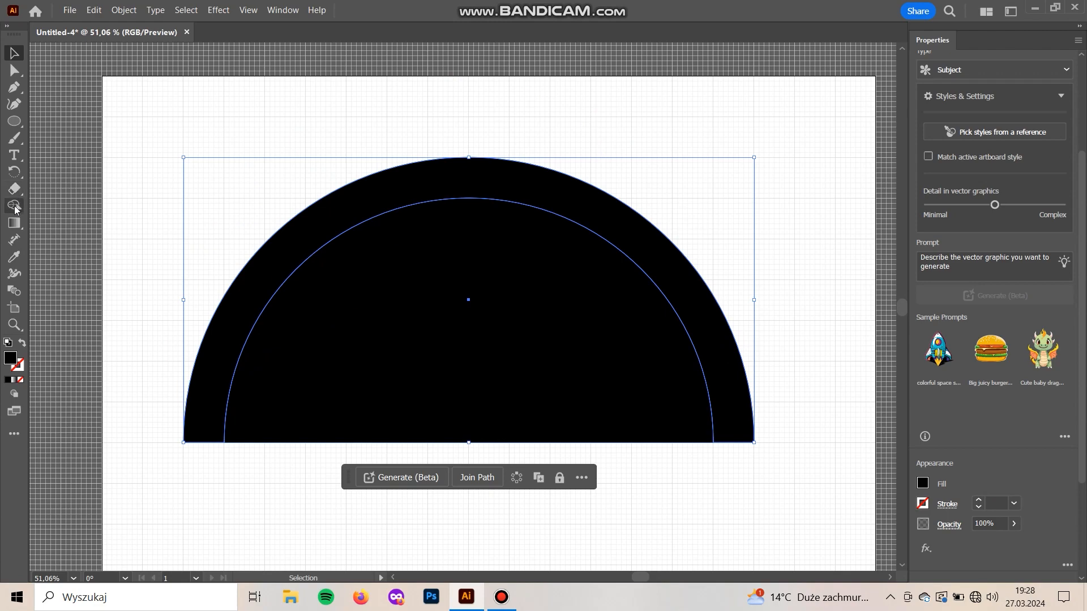
{"action": "left_click", "coordinate": [15, 207]}
{"action": "left_click", "coordinate": [473, 335], "text": "alt"}
{"action": "key", "text": "v"}
Fill the outermost band with bright red #f40000
{"action": "left_click", "coordinate": [265, 510]}
{"action": "left_click", "coordinate": [203, 375]}
{"action": "double_click", "coordinate": [10, 357]}
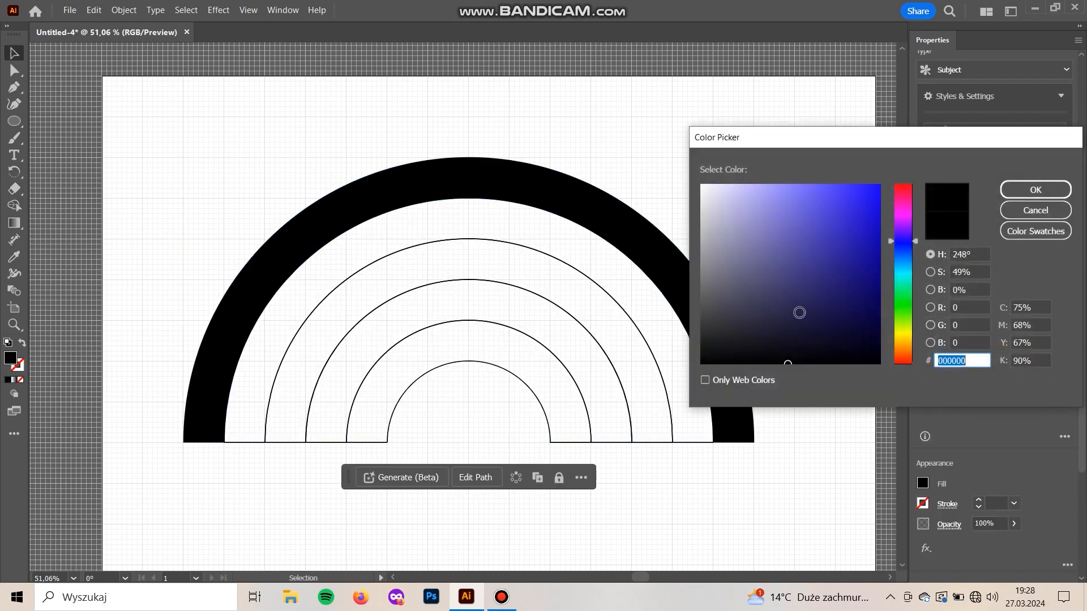
{"action": "left_click_drag", "start_coordinate": [904, 225], "coordinate": [905, 186]}
{"action": "left_click_drag", "start_coordinate": [854, 223], "coordinate": [874, 202]}
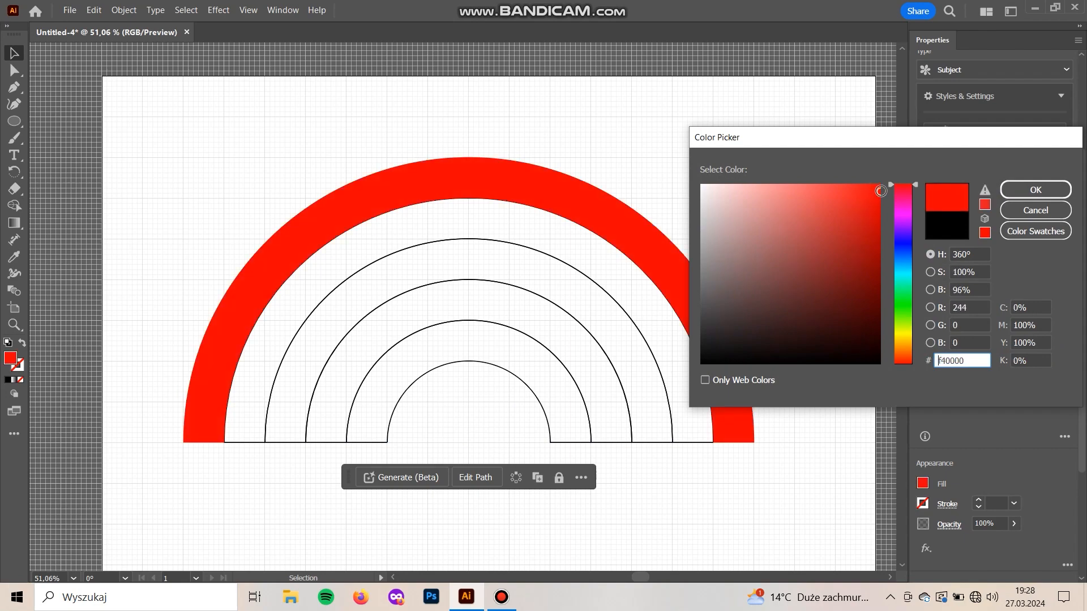
{"action": "left_click", "coordinate": [1035, 189]}
{"action": "left_click", "coordinate": [196, 548]}
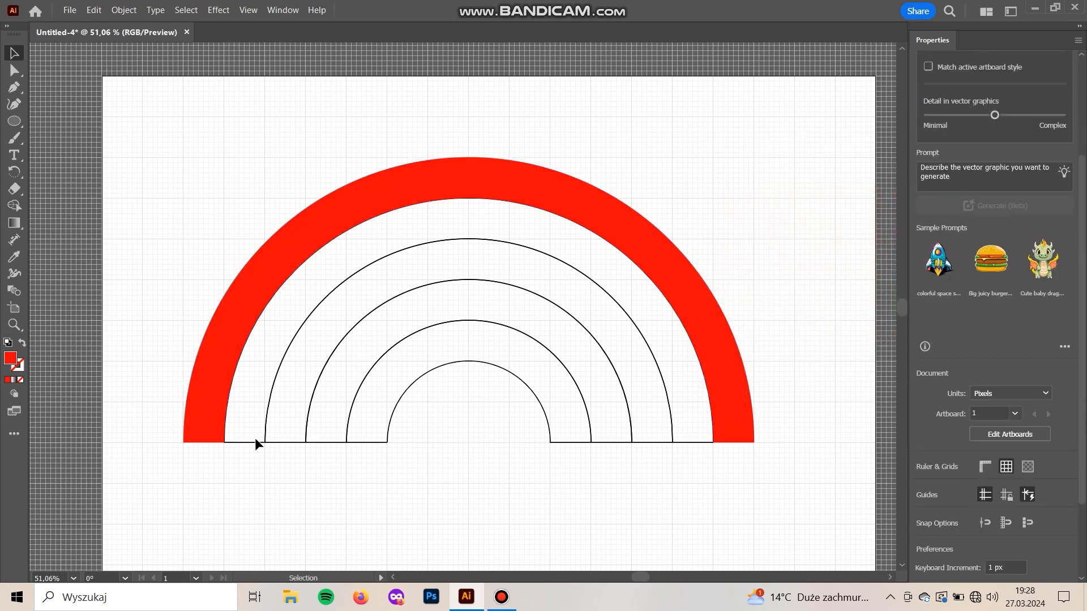
Swap the second band's fill and stroke, and remove the filled half circle inside it with the Shape Builder tool
{"action": "left_click", "coordinate": [249, 443]}
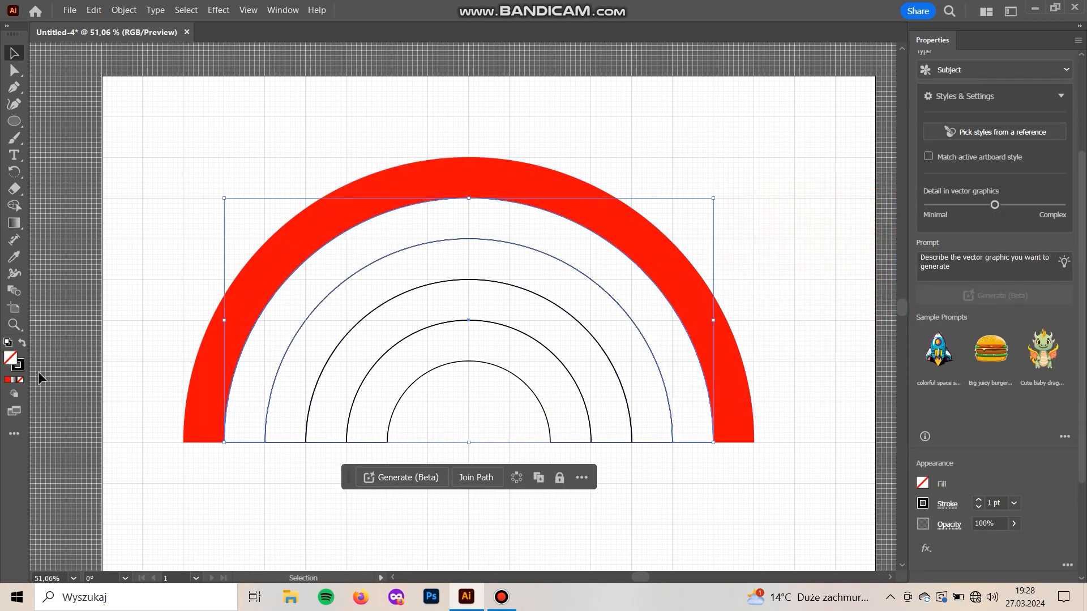
{"action": "left_click", "coordinate": [21, 344]}
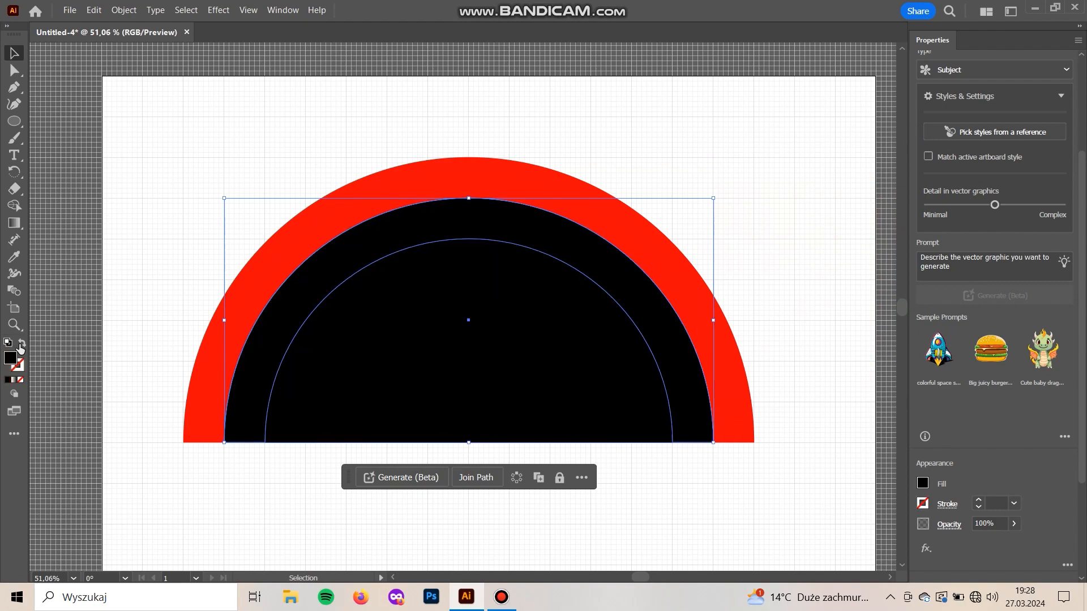
{"action": "left_click", "coordinate": [9, 210]}
{"action": "left_click", "coordinate": [520, 385], "text": "alt"}
{"action": "key", "text": "v"}
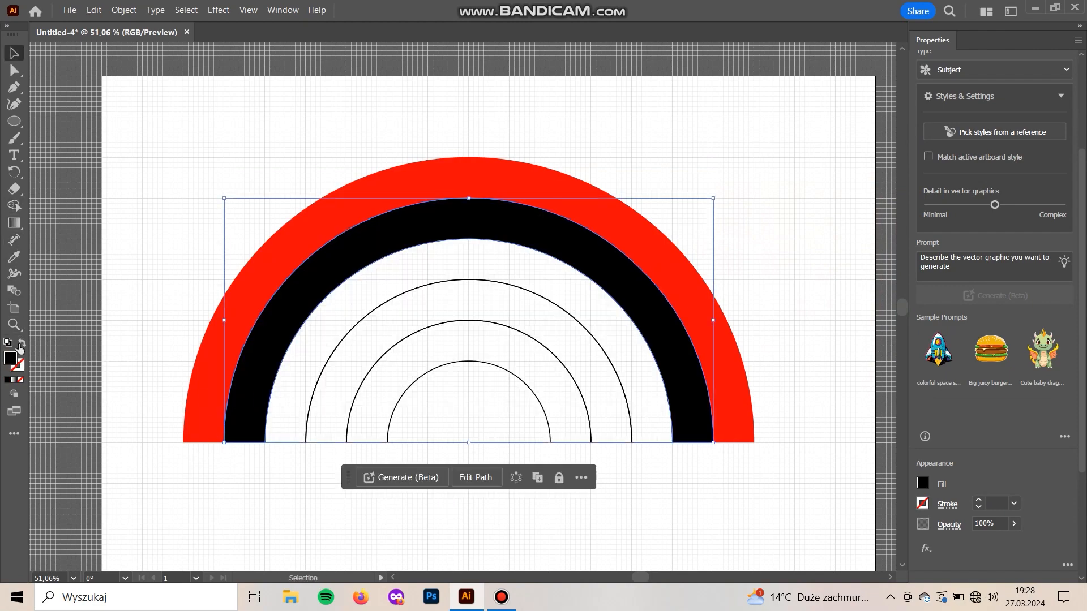
Fill the second band with orange #ea7a00
{"action": "double_click", "coordinate": [10, 358]}
{"action": "left_click_drag", "start_coordinate": [901, 198], "coordinate": [904, 343]}
{"action": "left_click", "coordinate": [871, 215]}
{"action": "left_click_drag", "start_coordinate": [871, 215], "coordinate": [879, 214]}
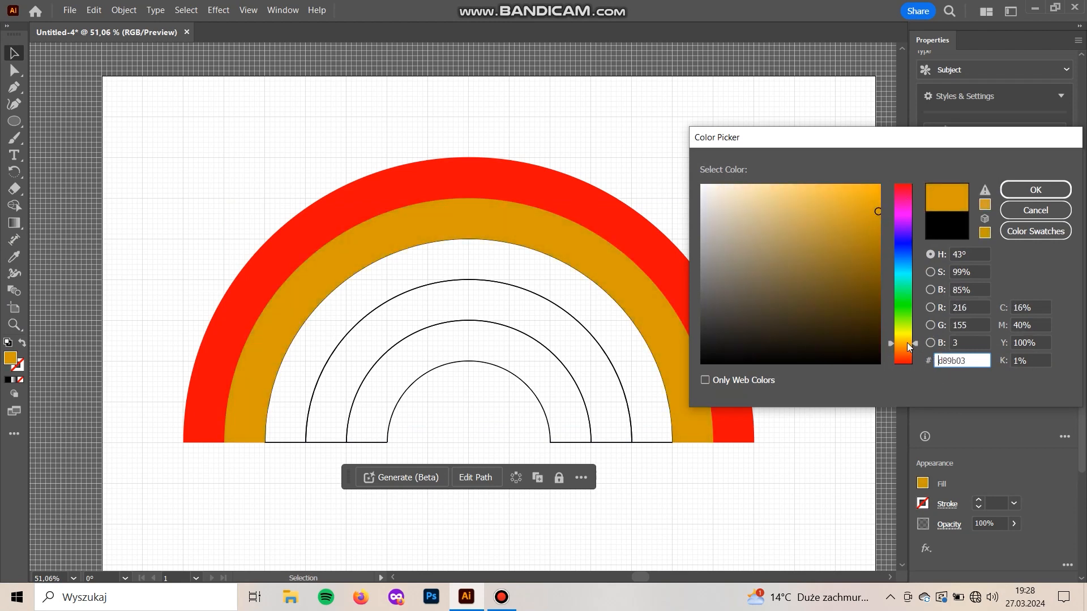
{"action": "left_click_drag", "start_coordinate": [906, 343], "coordinate": [907, 348]}
{"action": "left_click", "coordinate": [883, 197]}
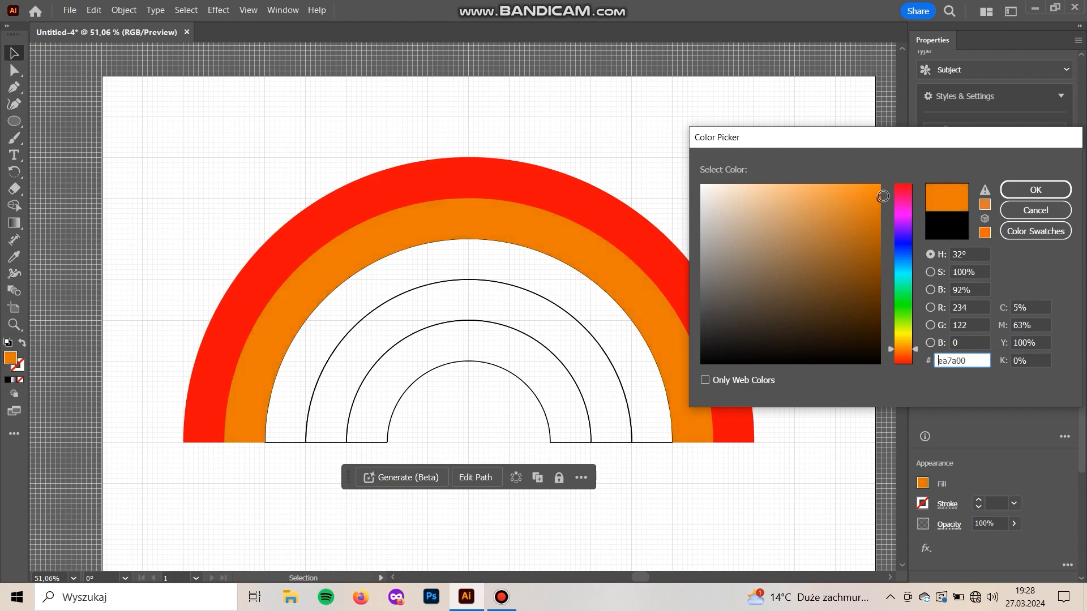
{"action": "left_click", "coordinate": [1013, 196]}
{"action": "left_click", "coordinate": [707, 522]}
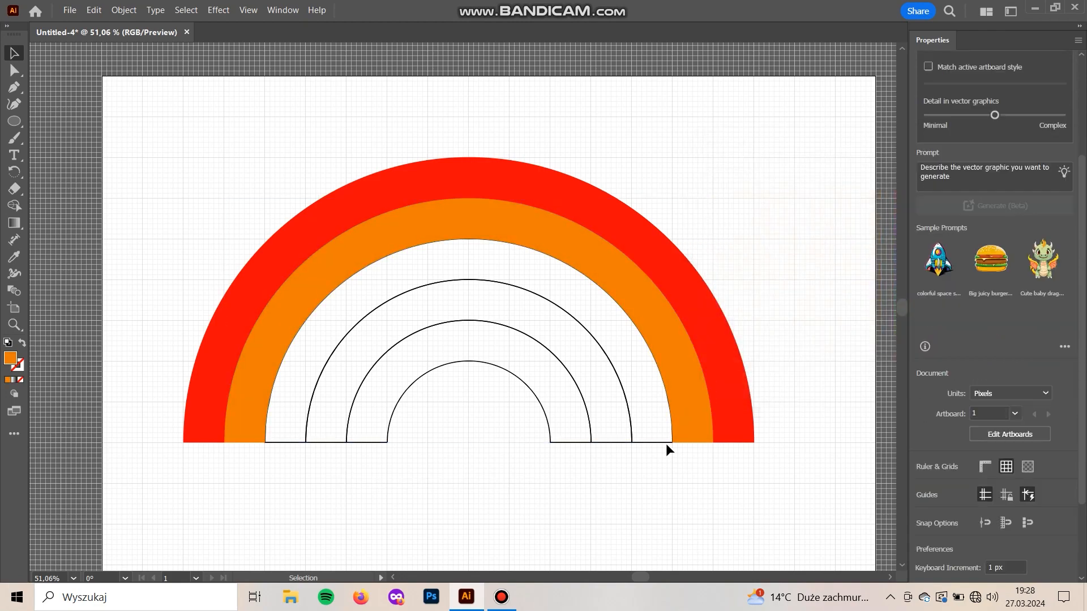
Swap the third band's fill and stroke, and fill the band with bright yellow
{"action": "left_click", "coordinate": [661, 443]}
{"action": "left_click", "coordinate": [23, 342]}
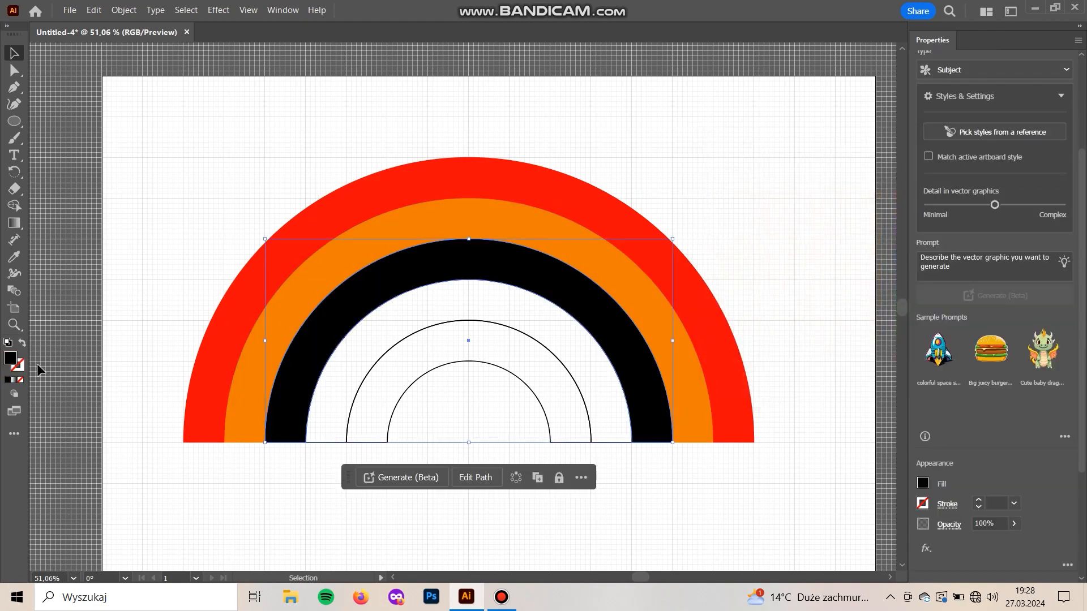
{"action": "double_click", "coordinate": [10, 359]}
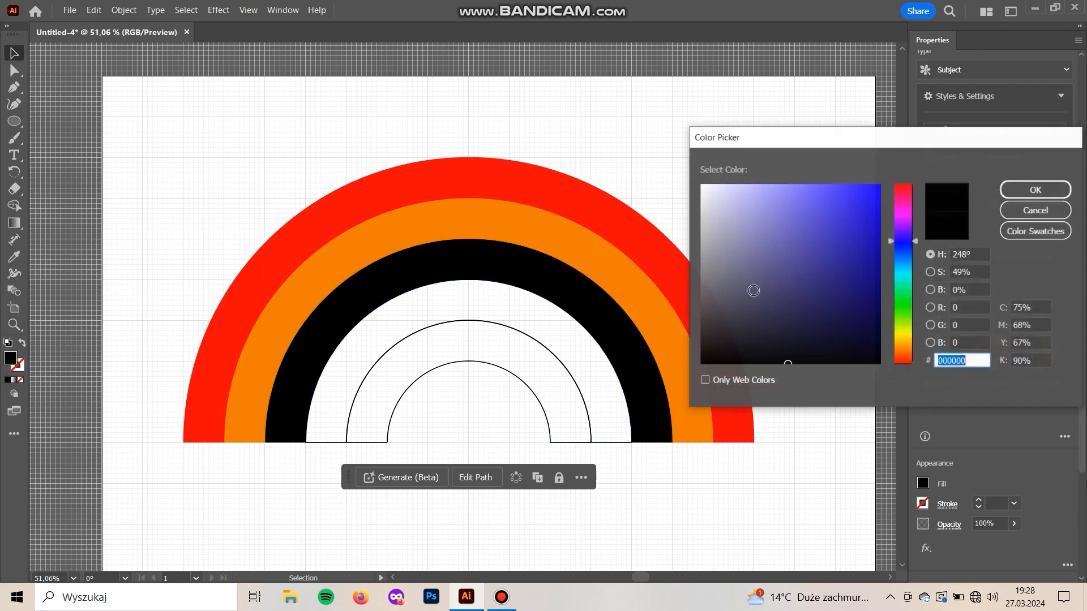
{"action": "left_click", "coordinate": [900, 336]}
{"action": "left_click_drag", "start_coordinate": [834, 225], "coordinate": [869, 197]}
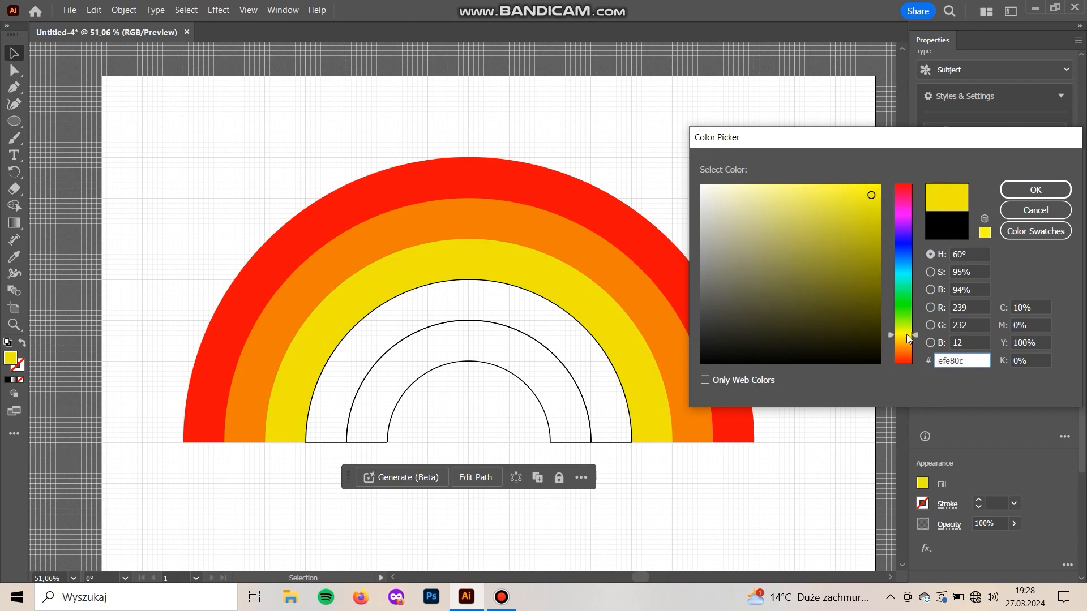
{"action": "left_click", "coordinate": [1036, 189]}
{"action": "left_click", "coordinate": [625, 530]}
Swap the fourth band's fill and stroke, and fill the band with green #0fd309
{"action": "left_click", "coordinate": [608, 443]}
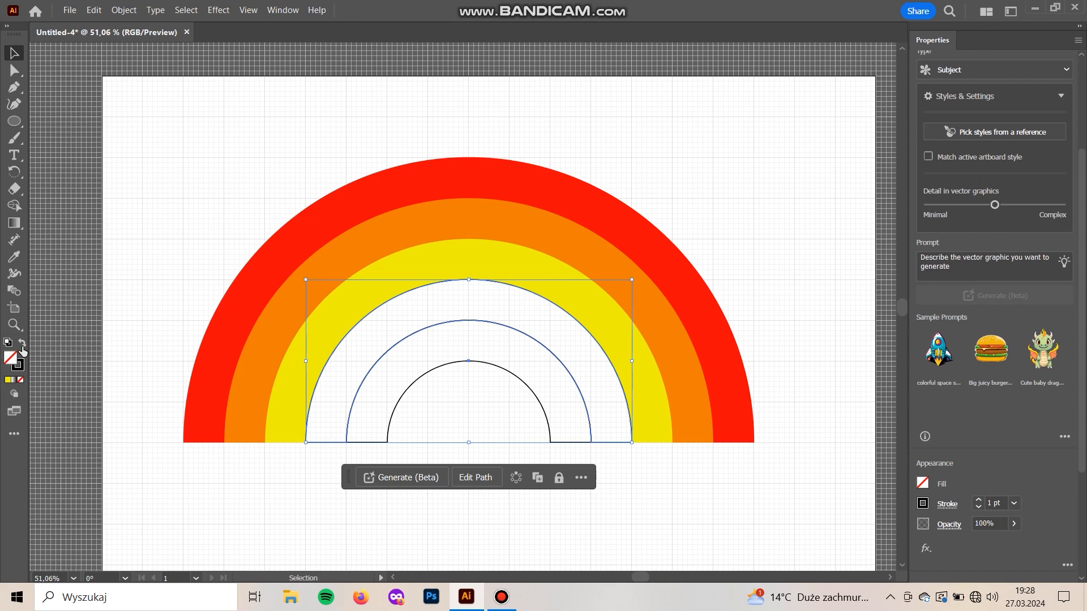
{"action": "left_click", "coordinate": [21, 346]}
{"action": "double_click", "coordinate": [11, 358]}
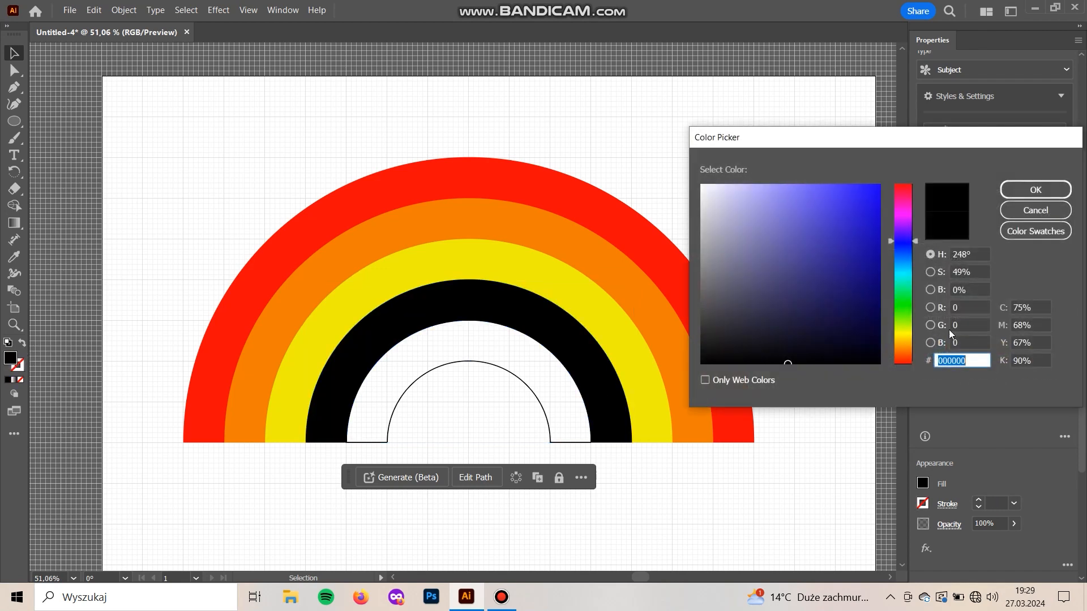
{"action": "left_click", "coordinate": [902, 309]}
{"action": "left_click", "coordinate": [872, 214]}
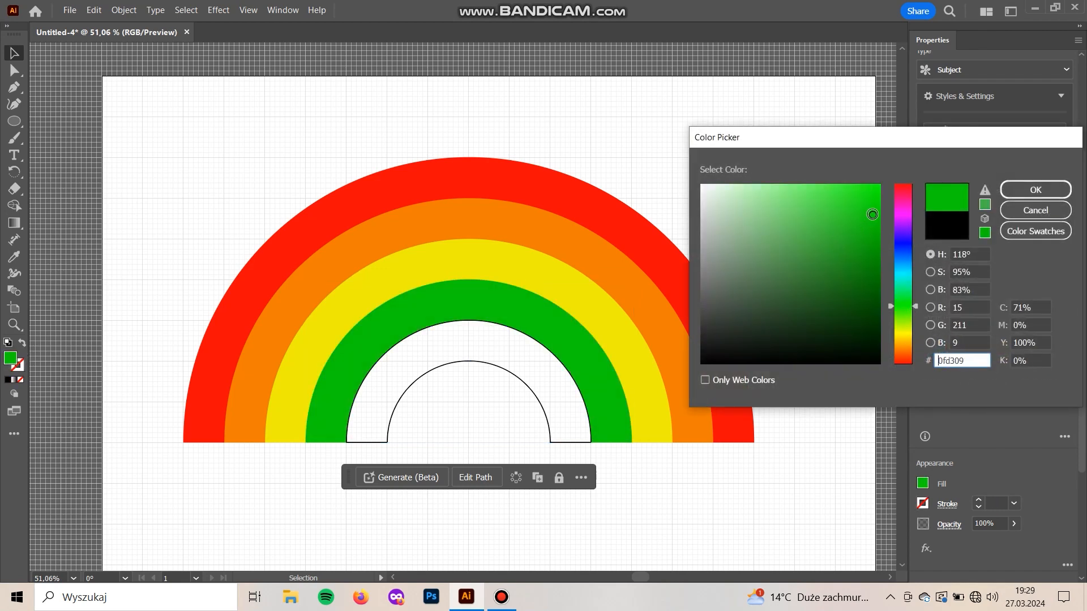
{"action": "left_click", "coordinate": [1035, 190]}
{"action": "left_click", "coordinate": [650, 501]}
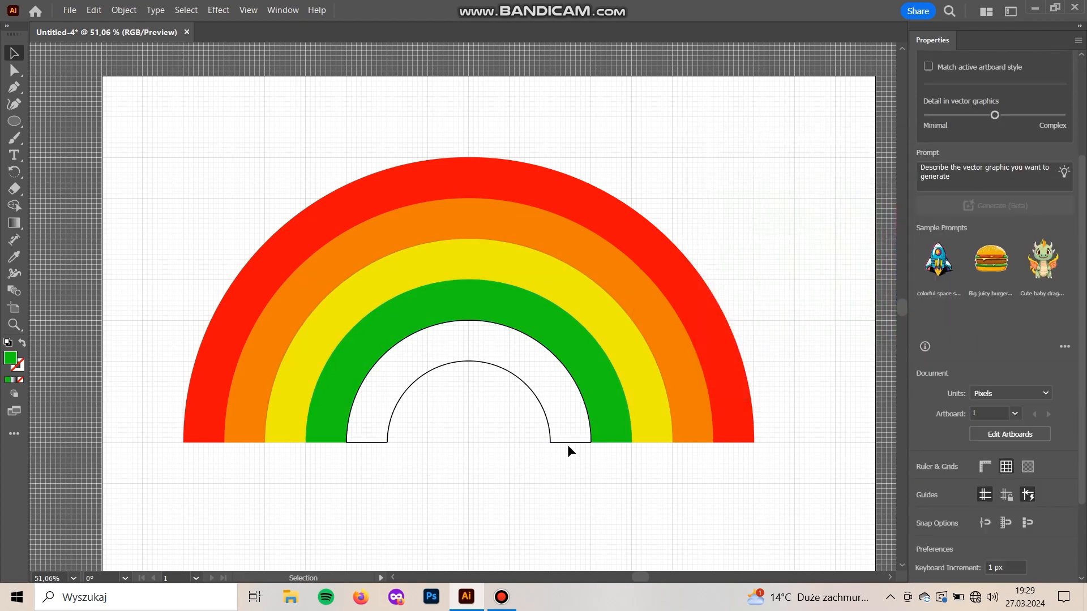
Swap the innermost band's fill and stroke, and fill the band with blue #1500dd
{"action": "left_click", "coordinate": [567, 443]}
{"action": "left_click", "coordinate": [22, 346]}
{"action": "double_click", "coordinate": [10, 357]}
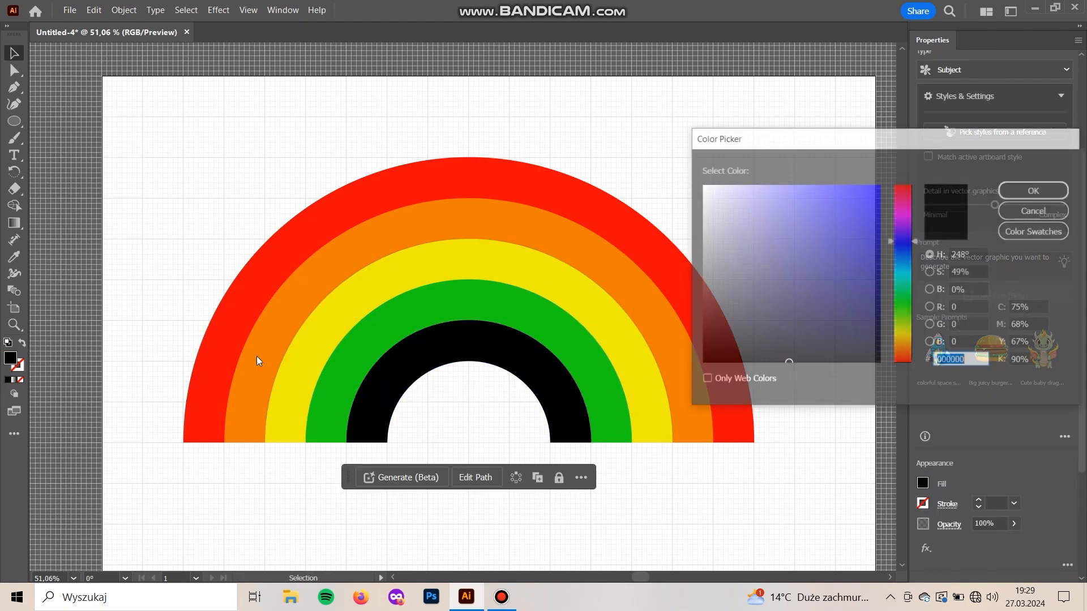
{"action": "left_click", "coordinate": [881, 211]}
{"action": "left_click", "coordinate": [874, 213]}
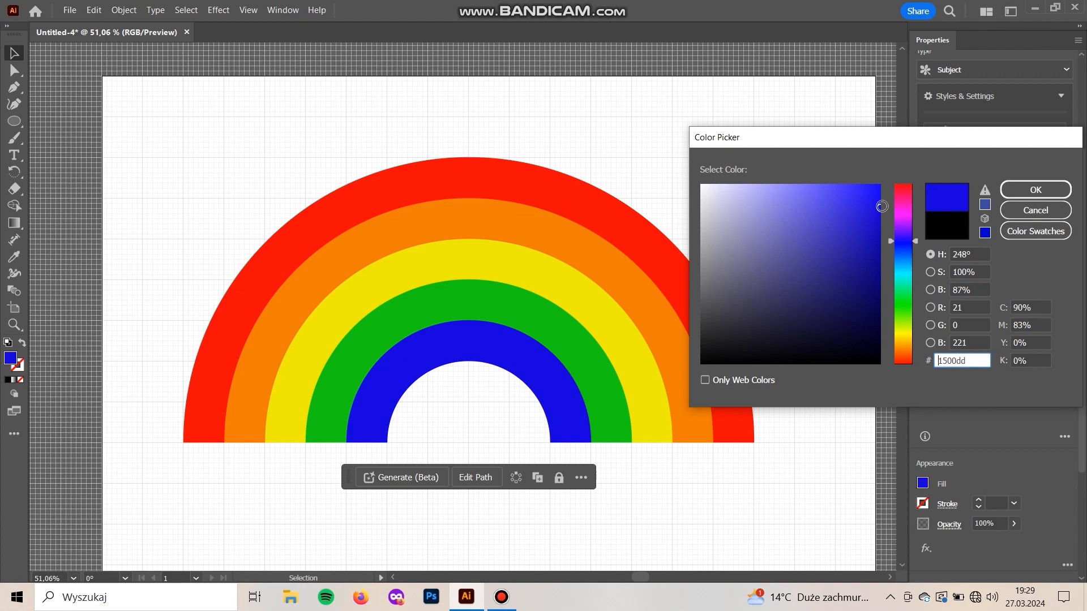
{"action": "left_click", "coordinate": [1024, 191]}
{"action": "left_click", "coordinate": [718, 481]}
{"action": "key", "text": "space"}
{"action": "left_click_drag", "start_coordinate": [525, 526], "coordinate": [502, 448]}
{"action": "key", "text": "space"}
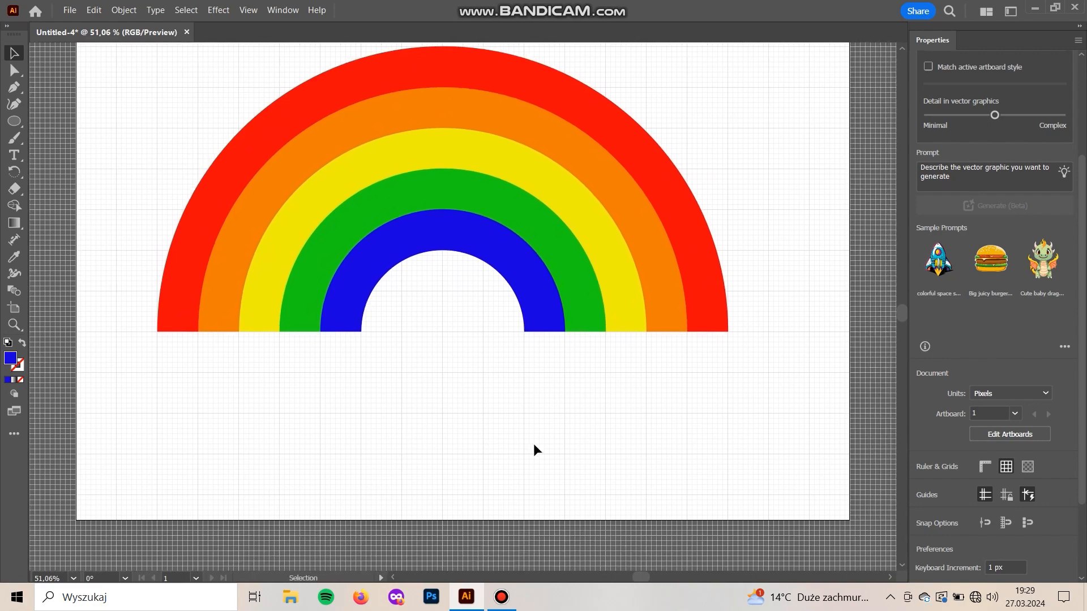
{"action": "key", "text": "space"}
{"action": "left_click_drag", "start_coordinate": [797, 418], "coordinate": [804, 496]}
{"action": "left_click_drag", "start_coordinate": [708, 455], "coordinate": [222, 281]}
{"action": "left_click_drag", "start_coordinate": [440, 338], "coordinate": [463, 205]}
{"action": "left_click", "coordinate": [642, 470]}
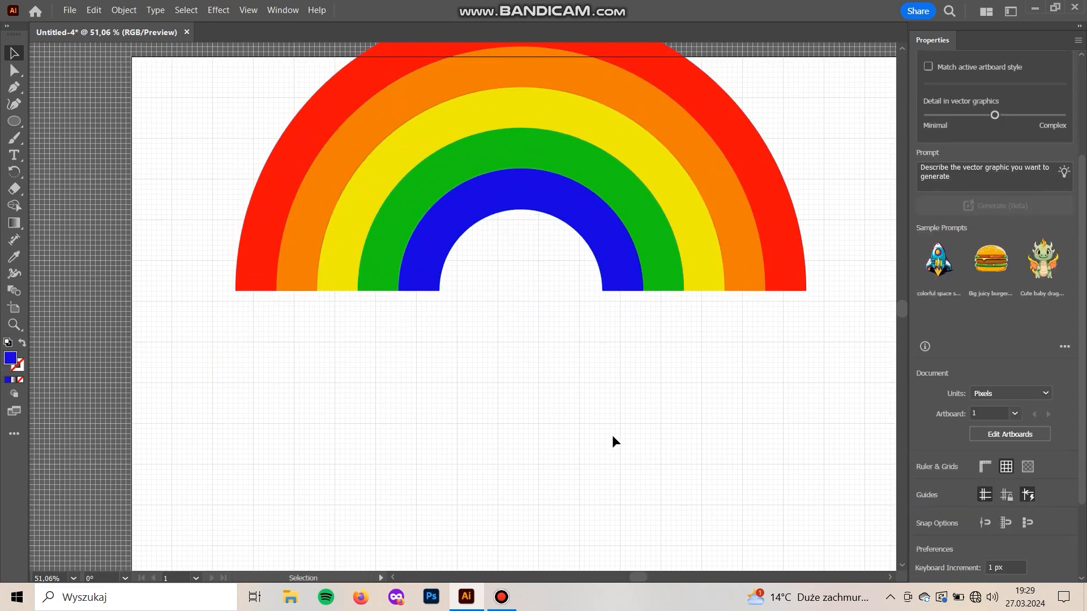
{"action": "key", "text": "space"}
{"action": "left_click_drag", "start_coordinate": [642, 473], "coordinate": [586, 367]}
{"action": "left_click_drag", "start_coordinate": [542, 337], "coordinate": [511, 395]}
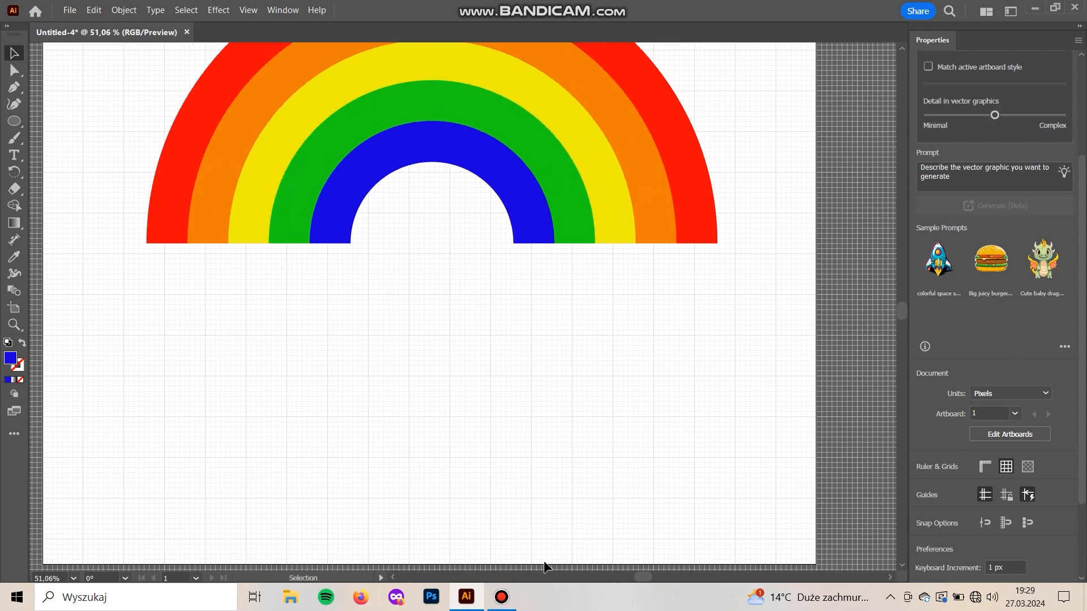
Draw the horizontal base line of a cloud below the rainbow with the Pen tool
{"action": "key", "text": "p"}
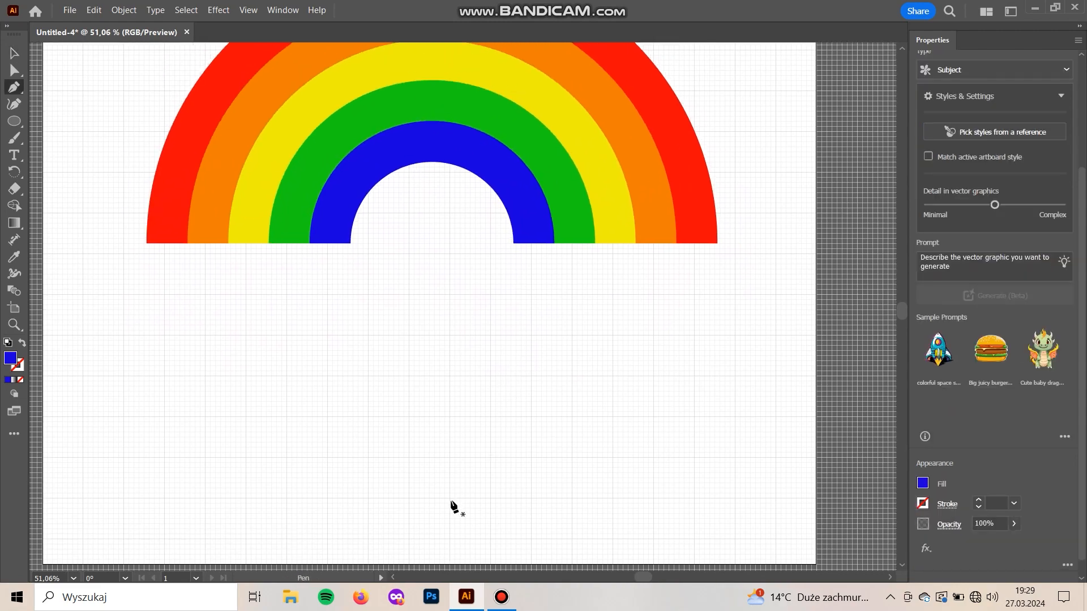
{"action": "key", "text": "ctrl+plus"}
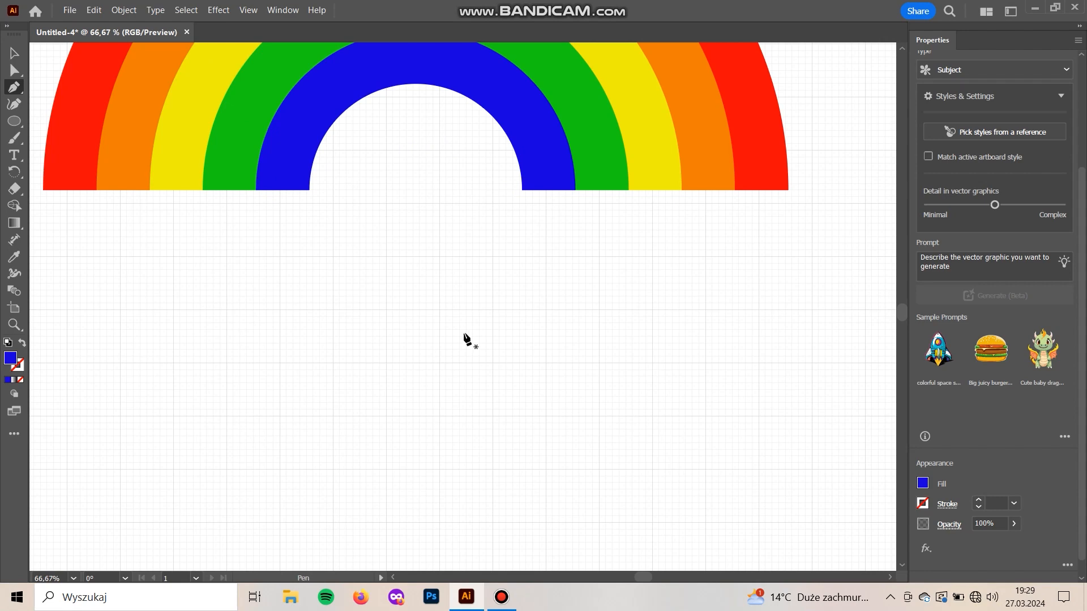
{"action": "left_click_drag", "start_coordinate": [464, 335], "coordinate": [397, 291]}
{"action": "left_click", "coordinate": [382, 481]}
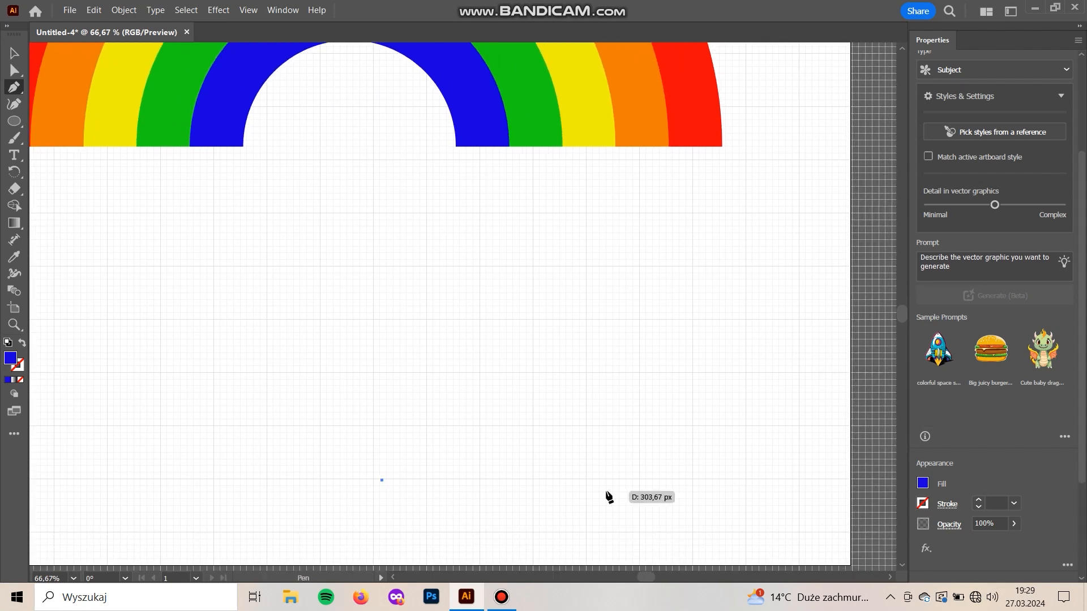
{"action": "left_click", "coordinate": [698, 480]}
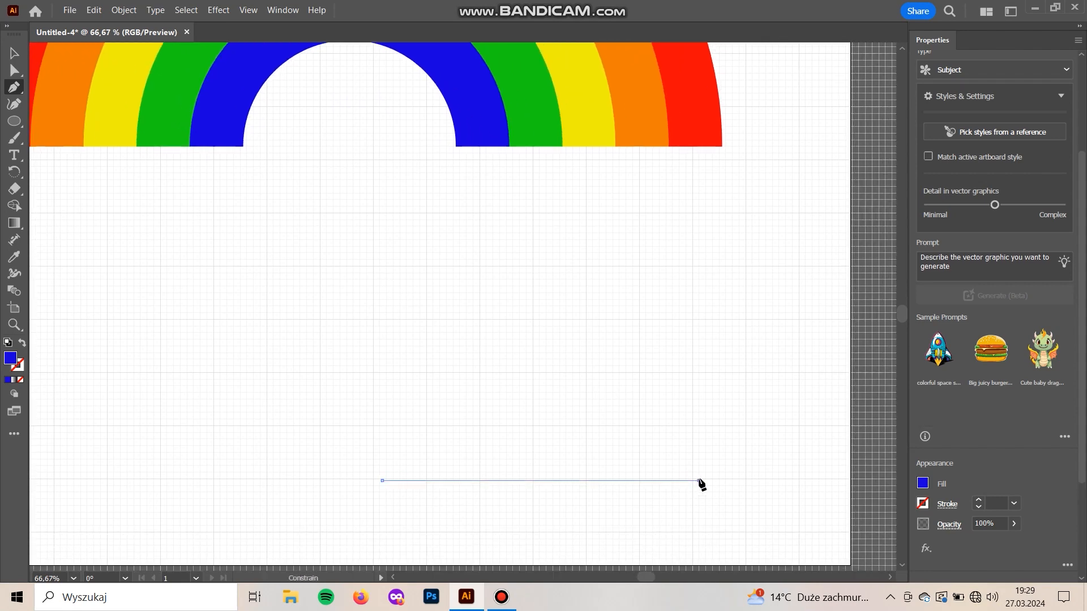
{"action": "left_click_drag", "start_coordinate": [631, 346], "coordinate": [525, 340]}
{"action": "key", "text": "ctrl+z"}
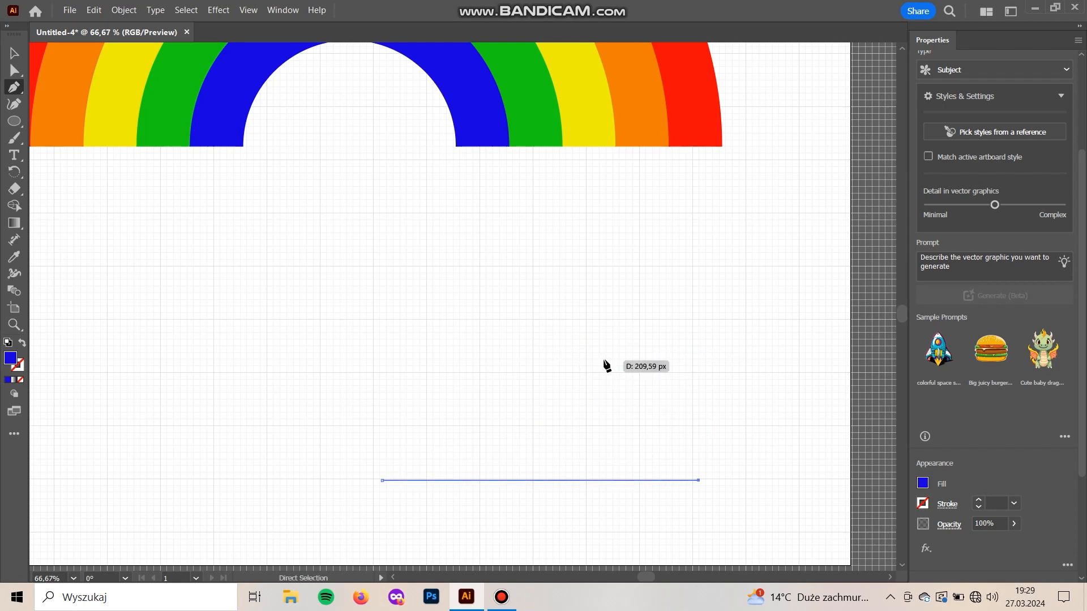
{"action": "left_click_drag", "start_coordinate": [600, 361], "coordinate": [485, 382]}
{"action": "key", "text": "ctrl+z"}
Continue the path from the base line into three curved bumps forming the cloud's top
{"action": "left_click_drag", "start_coordinate": [619, 392], "coordinate": [501, 425]}
{"action": "left_click", "coordinate": [619, 393]}
{"action": "left_click_drag", "start_coordinate": [464, 328], "coordinate": [368, 388]}
{"action": "key", "text": "ctrl+z"}
{"action": "key", "text": "ctrl+z"}
{"action": "left_click_drag", "start_coordinate": [453, 385], "coordinate": [406, 524]}
{"action": "left_click", "coordinate": [452, 383]}
Reshape the cloud's top by moving the two anchors between the bumps and their curve handles with Direct Selection
{"action": "key", "text": "a"}
{"action": "left_click_drag", "start_coordinate": [455, 323], "coordinate": [468, 330]}
{"action": "left_click_drag", "start_coordinate": [556, 210], "coordinate": [551, 231]}
{"action": "mouse_move", "coordinate": [618, 328]}
{"action": "left_mouse_down"}
{"action": "mouse_move", "coordinate": [603, 343]}
{"action": "mouse_move", "coordinate": [613, 333]}
{"action": "left_mouse_up"}
{"action": "left_click_drag", "start_coordinate": [467, 327], "coordinate": [476, 345]}
{"action": "left_click_drag", "start_coordinate": [359, 303], "coordinate": [388, 319]}
{"action": "left_click", "coordinate": [616, 327]}
{"action": "left_click_drag", "start_coordinate": [560, 251], "coordinate": [537, 253]}
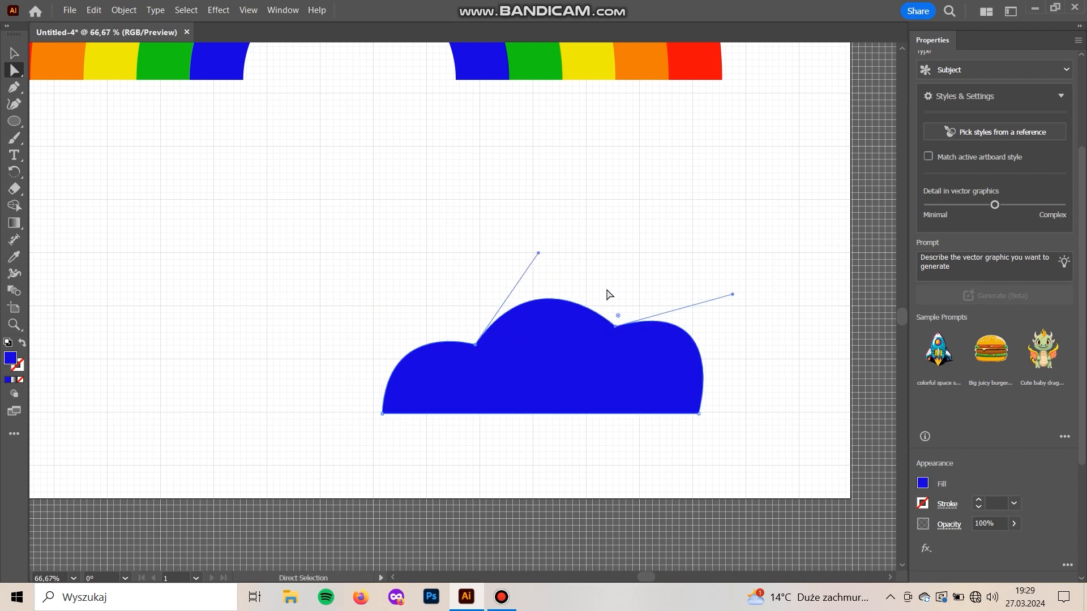
Move the cloud's right valley anchor inward to narrow the middle bump, and adjust the handles to widen the right bump
{"action": "left_click_drag", "start_coordinate": [615, 327], "coordinate": [590, 336]}
{"action": "left_click_drag", "start_coordinate": [715, 297], "coordinate": [712, 286]}
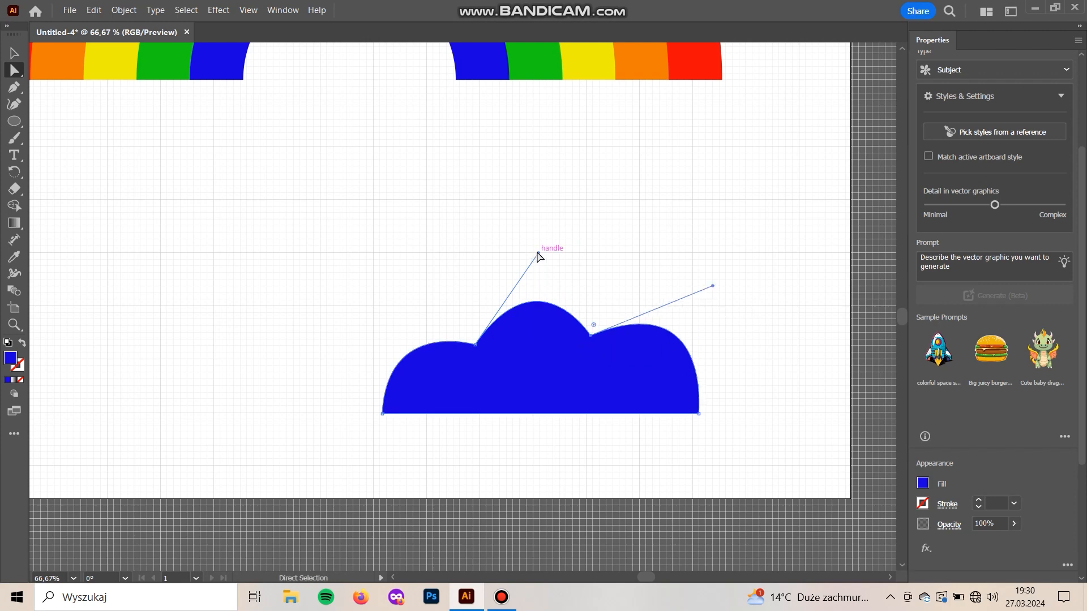
{"action": "left_click_drag", "start_coordinate": [538, 254], "coordinate": [529, 264]}
{"action": "left_click", "coordinate": [588, 334]}
{"action": "left_click_drag", "start_coordinate": [593, 338], "coordinate": [567, 339]}
{"action": "left_click_drag", "start_coordinate": [688, 287], "coordinate": [711, 289]}
Lower the cloud's left valley anchor and adjust the curve handles to flatten the left and middle bumps
{"action": "mouse_move", "coordinate": [477, 347]}
{"action": "left_mouse_down"}
{"action": "mouse_move", "coordinate": [478, 377]}
{"action": "mouse_move", "coordinate": [473, 363]}
{"action": "left_mouse_up"}
{"action": "left_click_drag", "start_coordinate": [531, 288], "coordinate": [514, 286]}
{"action": "left_click_drag", "start_coordinate": [389, 320], "coordinate": [391, 334]}
{"action": "left_click", "coordinate": [565, 337]}
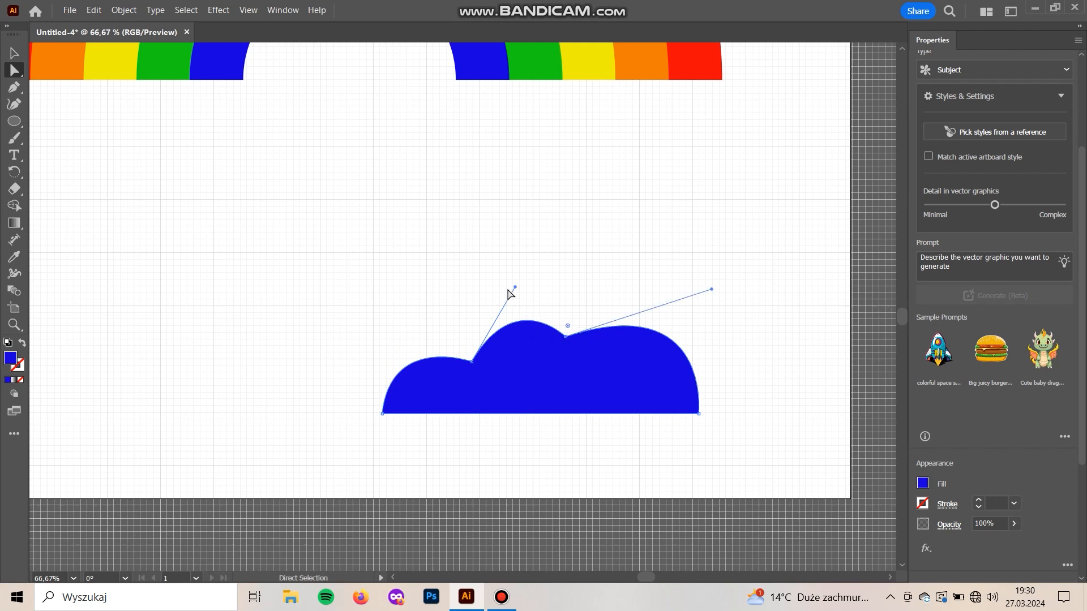
{"action": "left_click_drag", "start_coordinate": [515, 287], "coordinate": [496, 295]}
Lower the cloud's right valley anchor slightly and refine the curve handles of the middle and right bumps
{"action": "left_click", "coordinate": [565, 337]}
{"action": "left_click_drag", "start_coordinate": [567, 337], "coordinate": [569, 344]}
{"action": "mouse_move", "coordinate": [716, 297]}
{"action": "left_mouse_down"}
{"action": "mouse_move", "coordinate": [696, 274]}
{"action": "mouse_move", "coordinate": [711, 281]}
{"action": "left_mouse_up"}
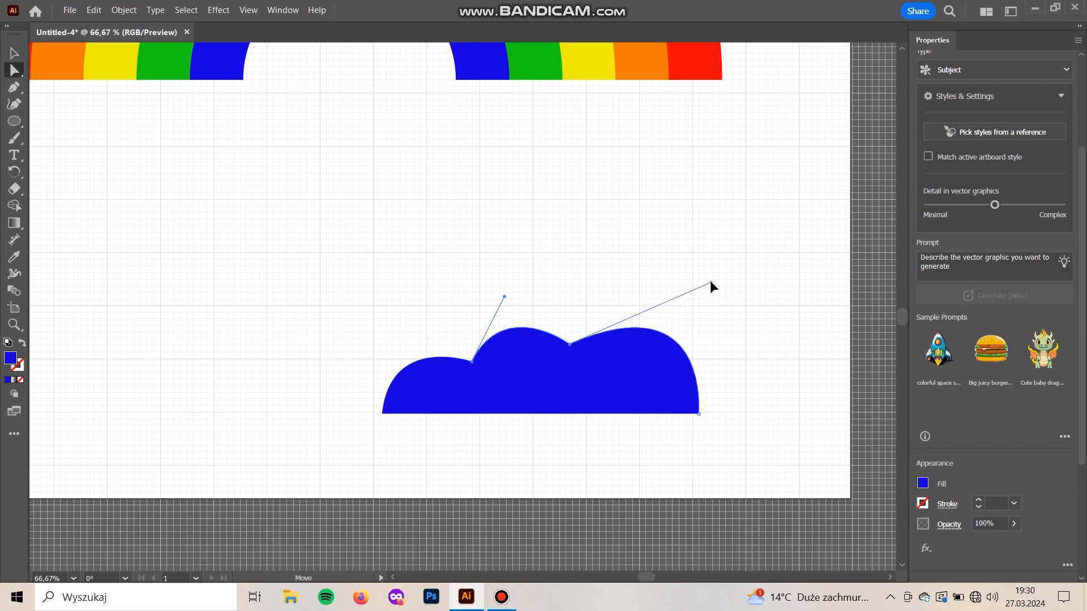
{"action": "left_click", "coordinate": [505, 295]}
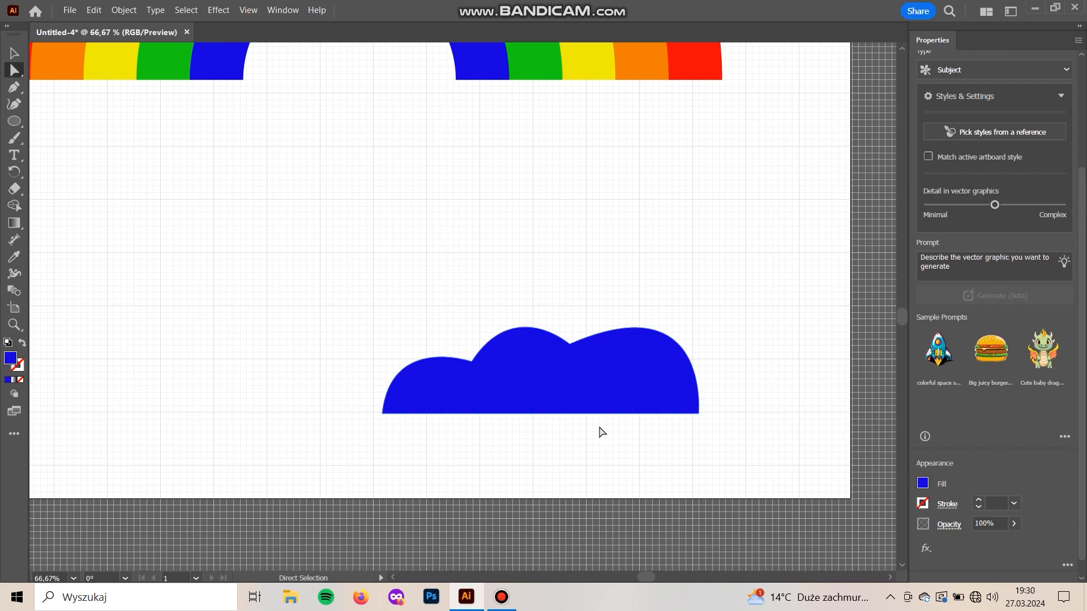
{"action": "left_click_drag", "start_coordinate": [569, 343], "coordinate": [577, 351]}
{"action": "mouse_move", "coordinate": [718, 291]}
{"action": "left_mouse_down"}
{"action": "mouse_move", "coordinate": [696, 292]}
{"action": "mouse_move", "coordinate": [705, 289]}
{"action": "left_mouse_up"}
Lower the cloud's bottom edge slightly and fully round its two bottom corners
{"action": "left_click_drag", "start_coordinate": [787, 445], "coordinate": [295, 412]}
{"action": "key", "text": "Down"}
{"action": "key", "text": "Down"}
{"action": "key", "text": "Down"}
{"action": "key", "text": "Down"}
{"action": "left_click_drag", "start_coordinate": [692, 409], "coordinate": [640, 408]}
{"action": "left_click", "coordinate": [630, 460]}
Enlarge the cloud and place it over the rainbow's right base so that it covers the band ends
{"action": "key", "text": "v"}
{"action": "key", "text": "ctrl+minus"}
{"action": "left_click_drag", "start_coordinate": [568, 449], "coordinate": [580, 497]}
{"action": "left_click_drag", "start_coordinate": [586, 420], "coordinate": [603, 238]}
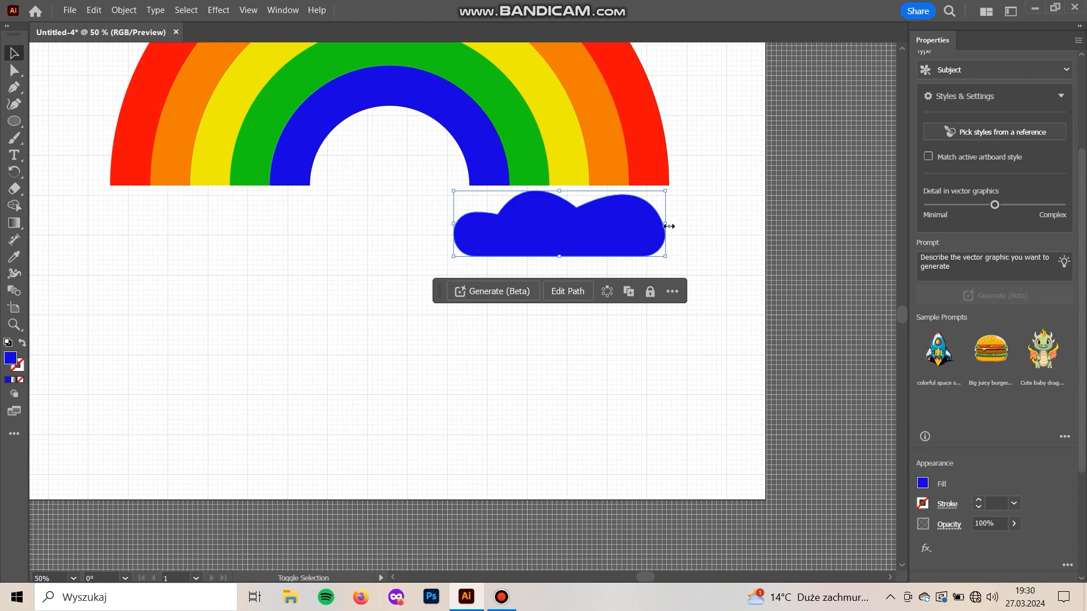
{"action": "left_click_drag", "start_coordinate": [666, 226], "coordinate": [802, 221]}
{"action": "left_click_drag", "start_coordinate": [747, 244], "coordinate": [709, 423]}
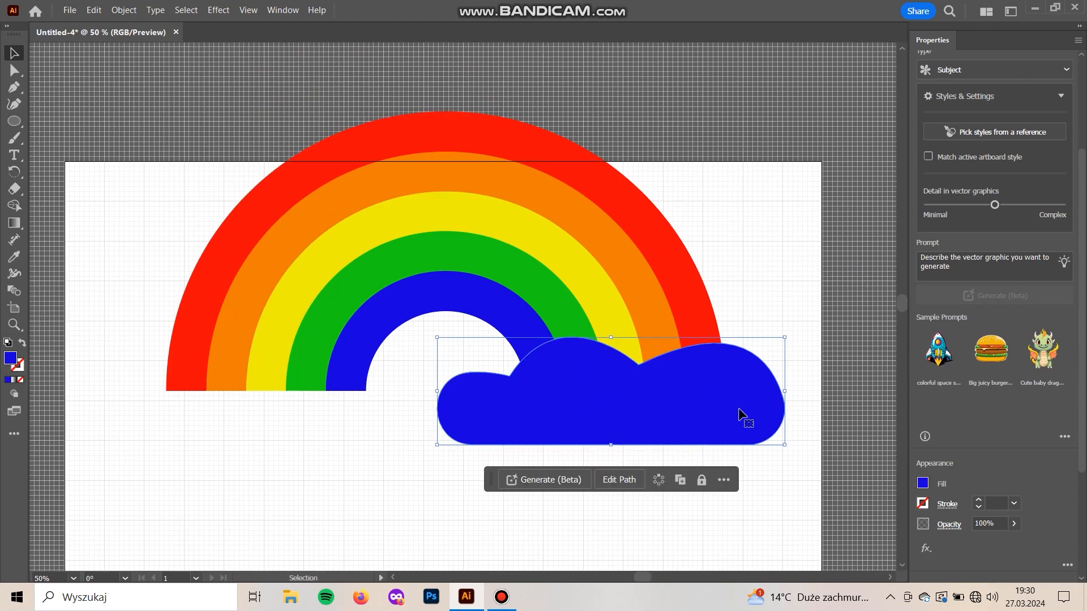
{"action": "left_click_drag", "start_coordinate": [785, 391], "coordinate": [731, 396]}
{"action": "left_click_drag", "start_coordinate": [657, 411], "coordinate": [683, 404]}
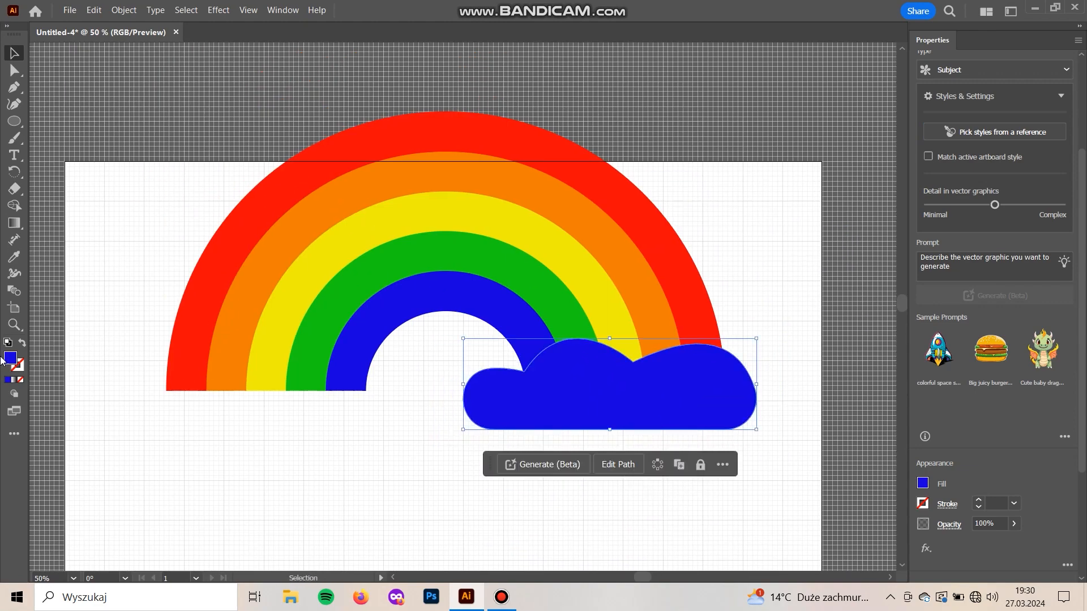
Fill the cloud with light grey #e6e6ed
{"action": "double_click", "coordinate": [11, 358]}
{"action": "left_click_drag", "start_coordinate": [723, 214], "coordinate": [707, 195]}
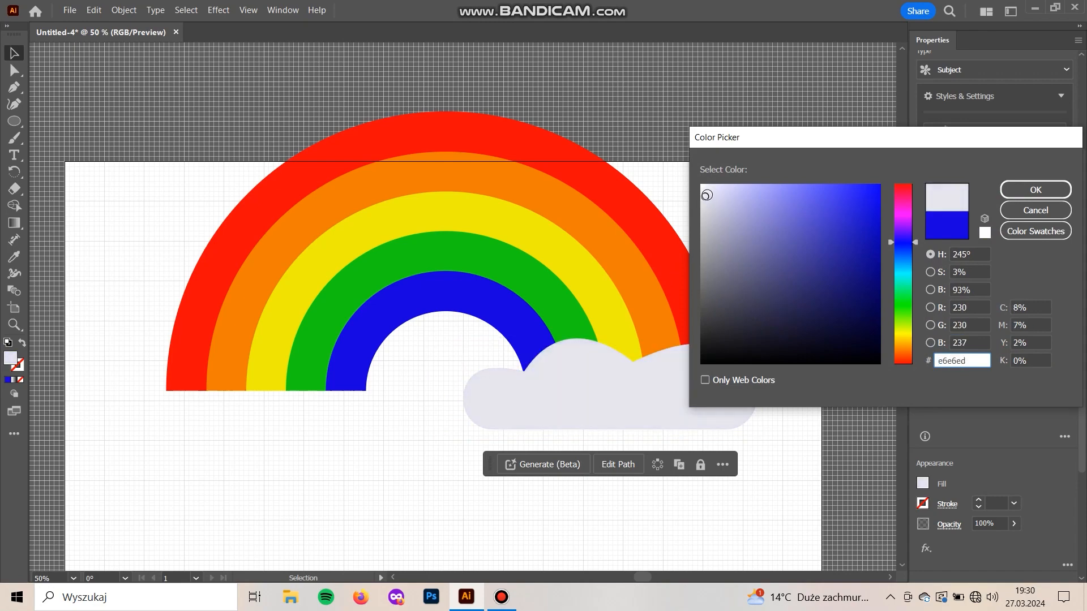
{"action": "left_click", "coordinate": [1036, 190]}
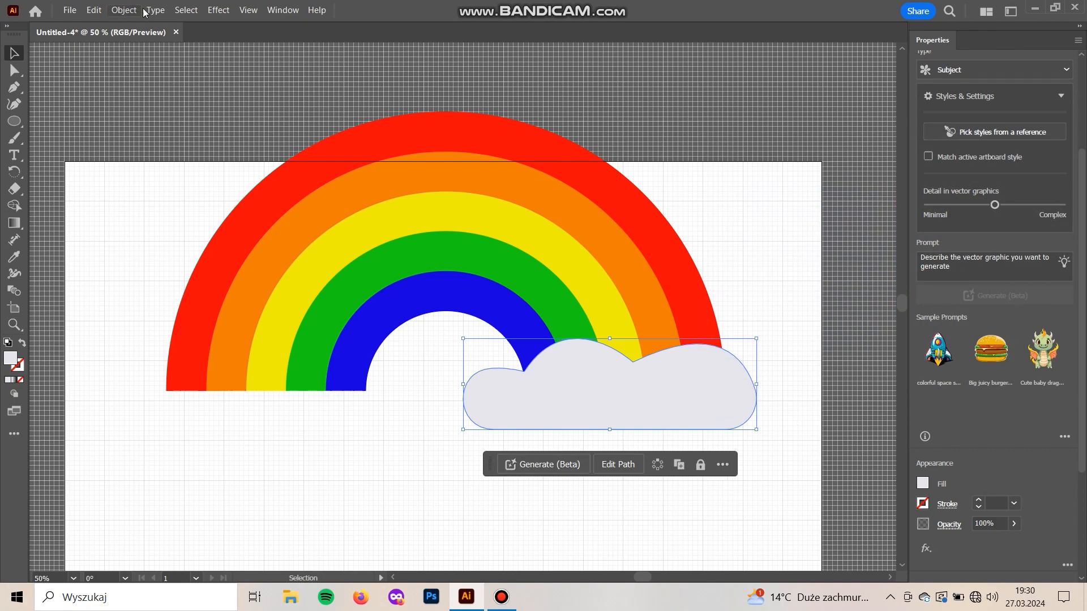
Hide the grid and deselect the cloud
{"action": "left_click", "coordinate": [243, 9]}
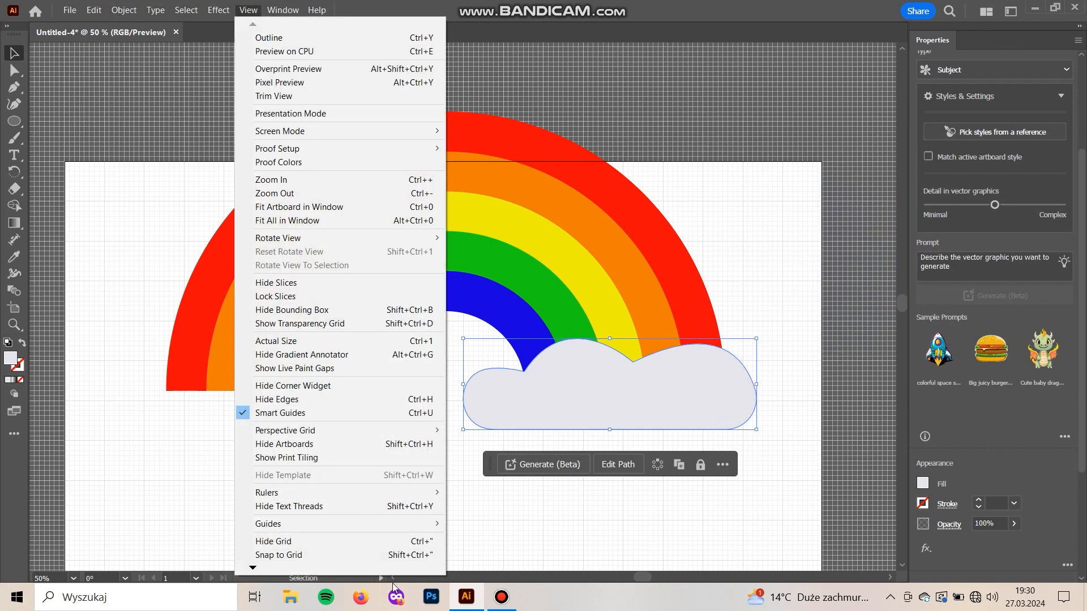
{"action": "left_click", "coordinate": [374, 543]}
{"action": "left_click", "coordinate": [730, 515]}
Move the whole rainbow and cloud down together so that the artwork lies inside the artboard
{"action": "left_click_drag", "start_coordinate": [731, 515], "coordinate": [737, 426]}
{"action": "left_click_drag", "start_coordinate": [775, 411], "coordinate": [141, 79]}
{"action": "left_click_drag", "start_coordinate": [335, 139], "coordinate": [345, 248]}
{"action": "left_click", "coordinate": [714, 503]}
{"action": "left_click_drag", "start_coordinate": [716, 501], "coordinate": [741, 455]}
Stretch the cloud slightly taller and place a copy of it over the rainbow's left base
{"action": "left_click", "coordinate": [728, 392]}
{"action": "left_click_drag", "start_coordinate": [657, 399], "coordinate": [652, 413]}
{"action": "left_click_drag", "start_coordinate": [706, 388], "coordinate": [379, 391]}
Reflect the left cloud copy across the vertical axis to mirror the right cloud
{"action": "left_click", "coordinate": [124, 10]}
{"action": "mouse_move", "coordinate": [170, 25]}
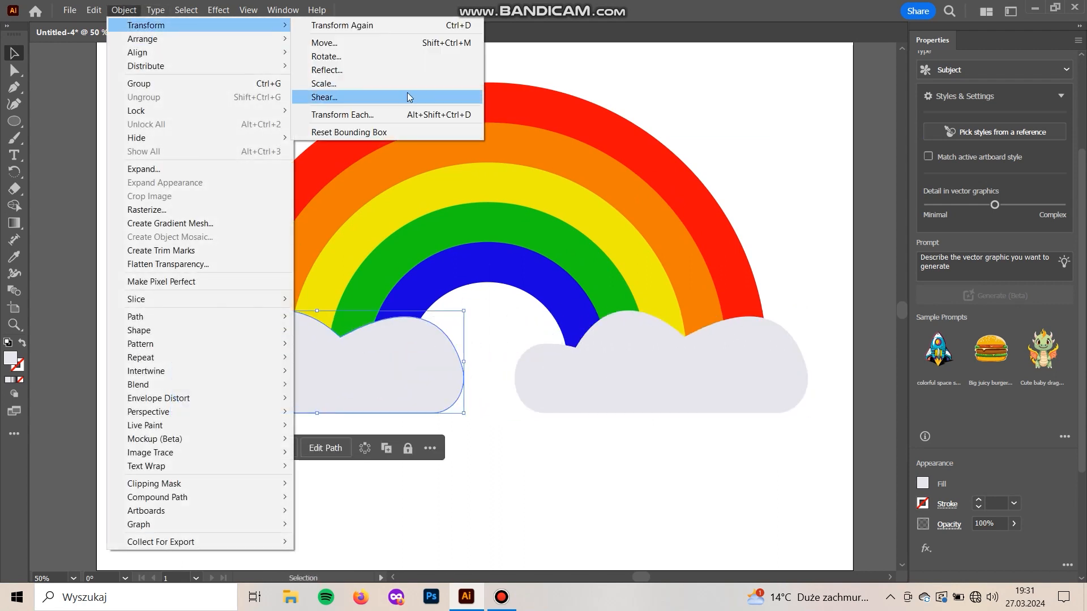
{"action": "left_click", "coordinate": [383, 72]}
{"action": "left_click", "coordinate": [546, 389]}
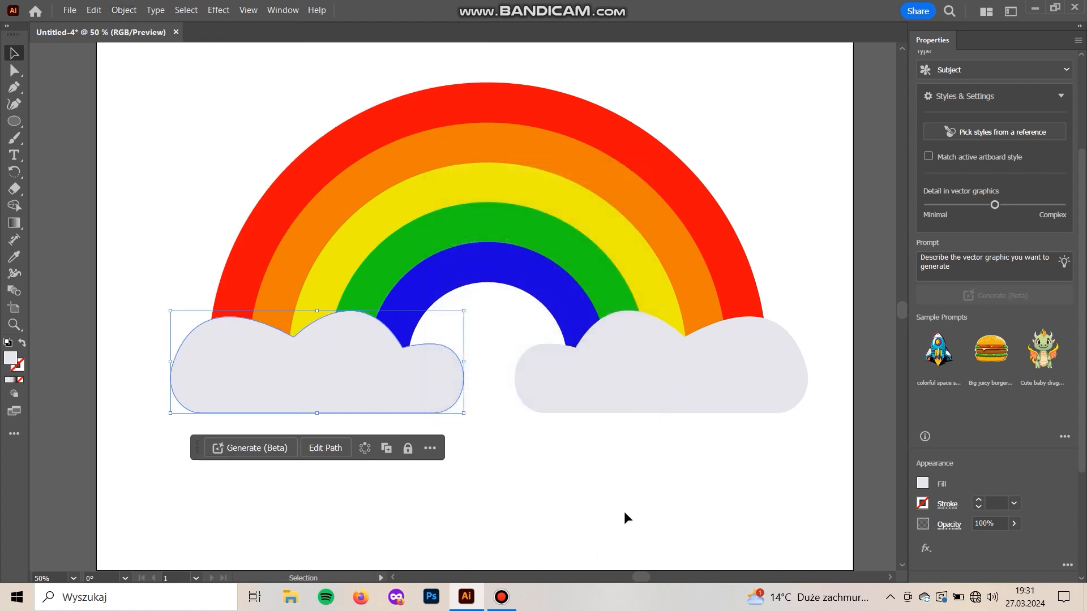
Group the two clouds and centre the group horizontally with the rainbow bands
{"action": "left_click", "coordinate": [646, 392]}
{"action": "left_click", "coordinate": [376, 405], "text": "shift"}
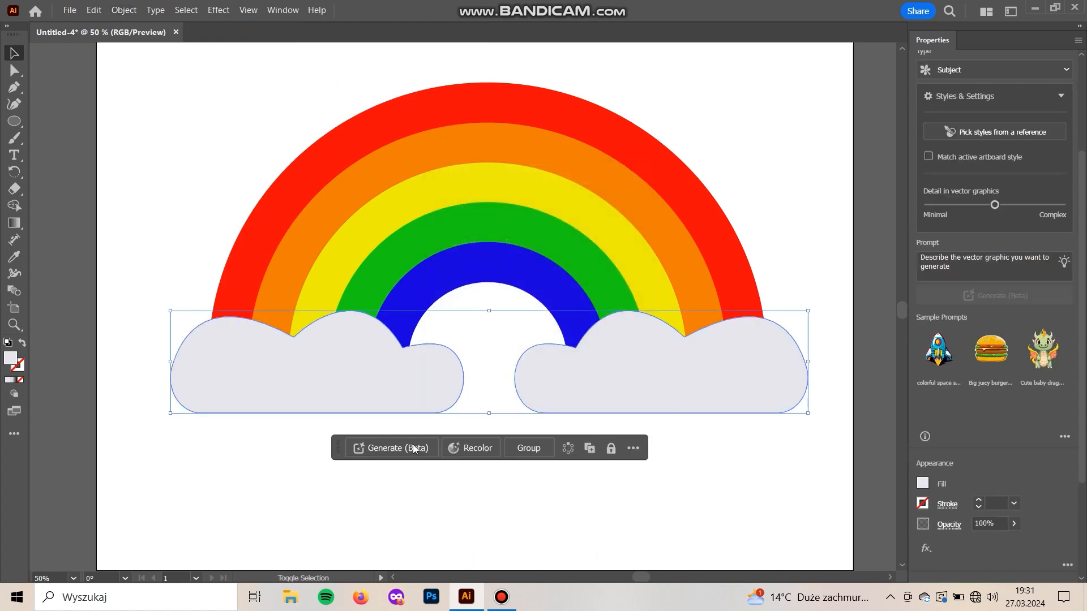
{"action": "left_click_drag", "start_coordinate": [748, 478], "coordinate": [233, 109]}
{"action": "scroll", "coordinate": [989, 456], "scroll_direction": "down", "scroll_amount": 3}
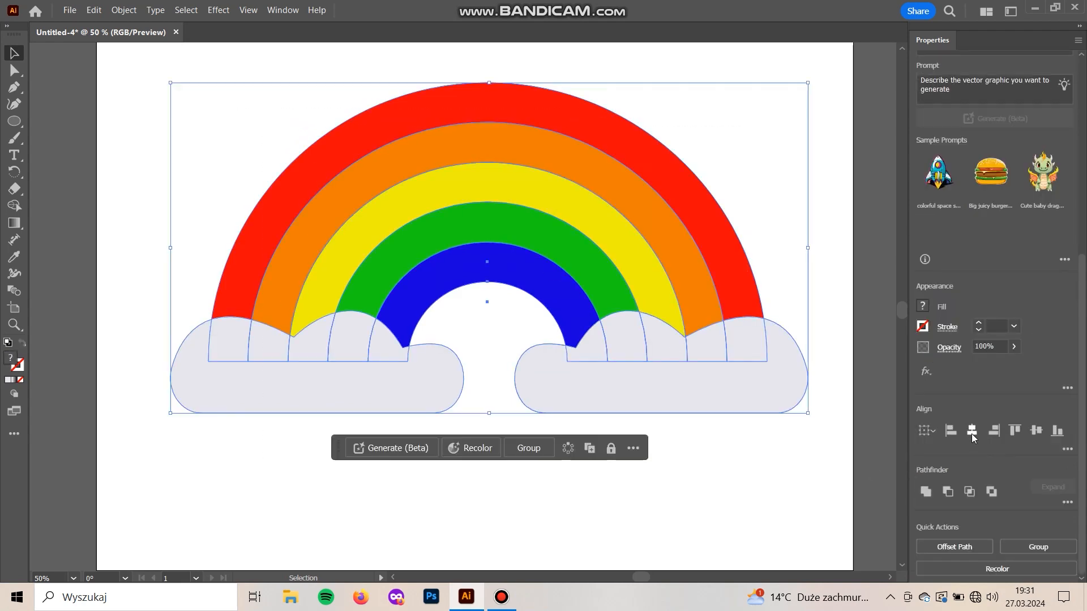
{"action": "left_click", "coordinate": [738, 492]}
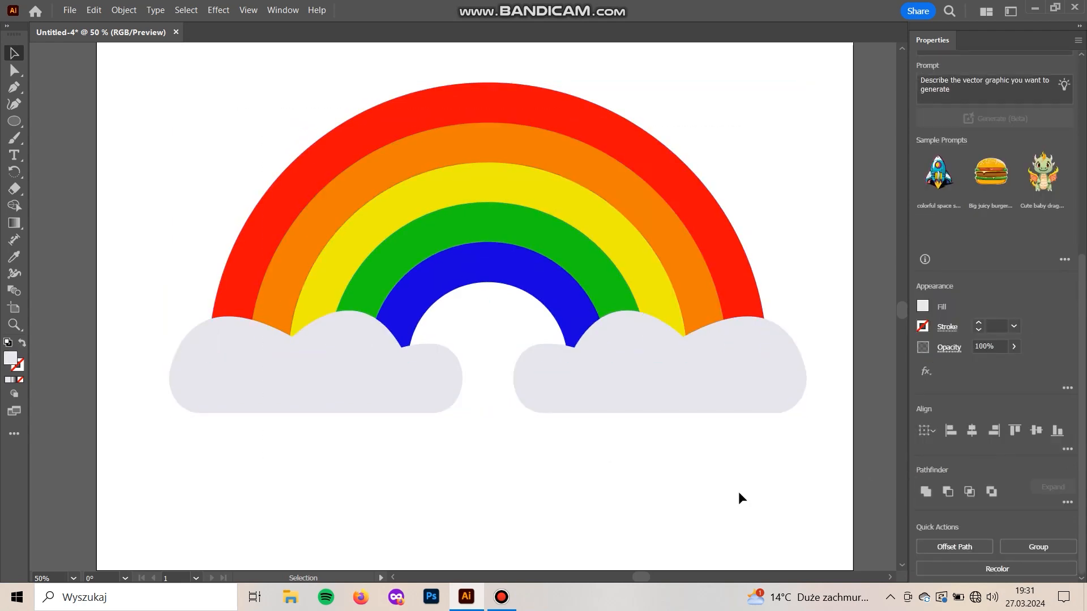
Apply the 3D Extrude & Bevel effect to the grouped clouds and set the X, Y and Z rotation to 0°
{"action": "left_click", "coordinate": [309, 388]}
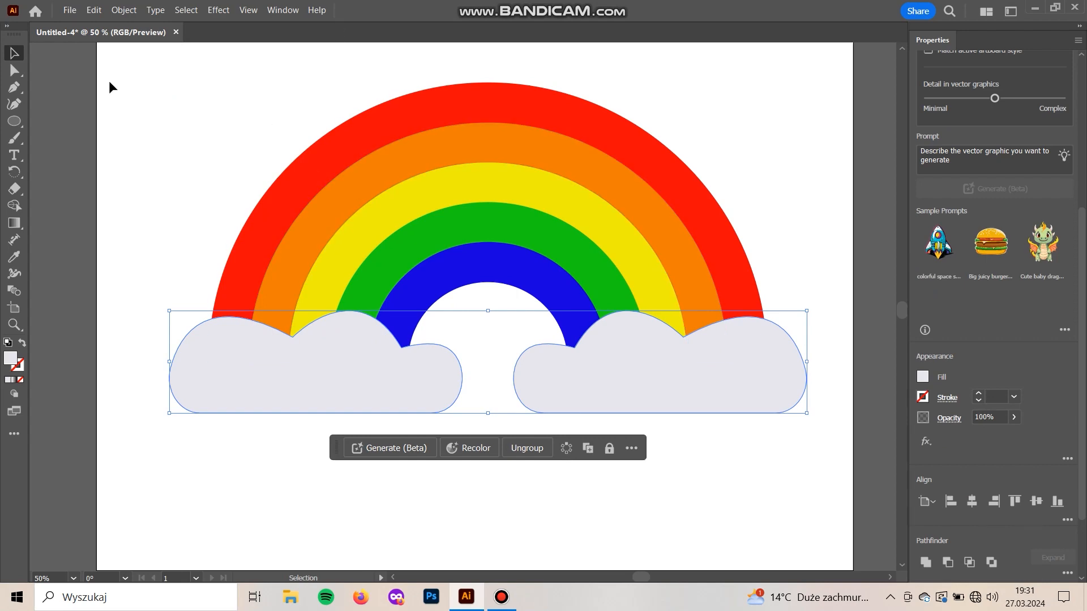
{"action": "left_click", "coordinate": [248, 8]}
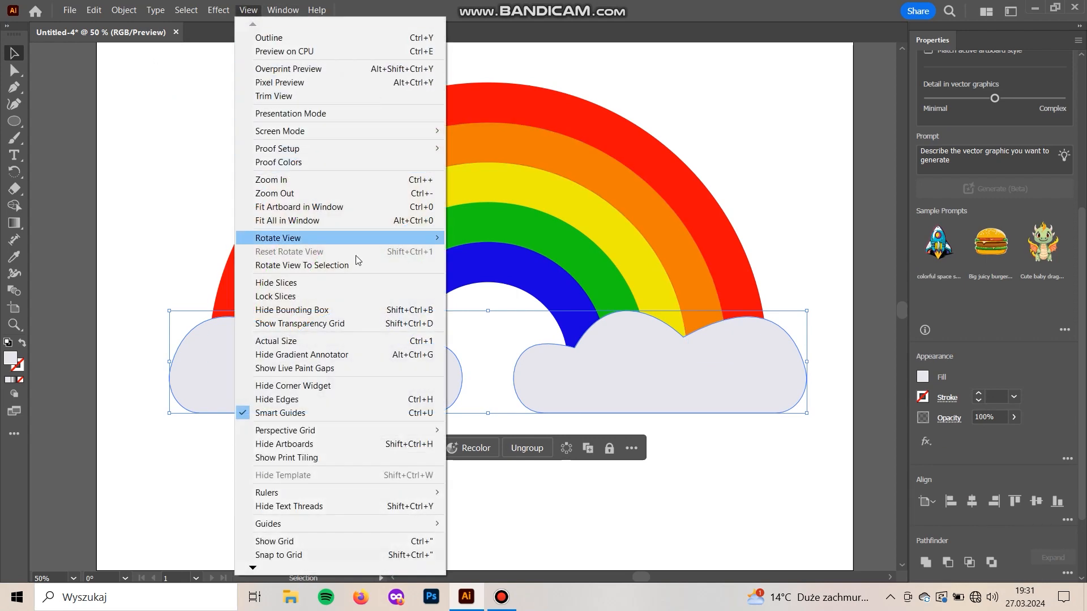
{"action": "mouse_move", "coordinate": [219, 10]}
{"action": "mouse_move", "coordinate": [255, 93]}
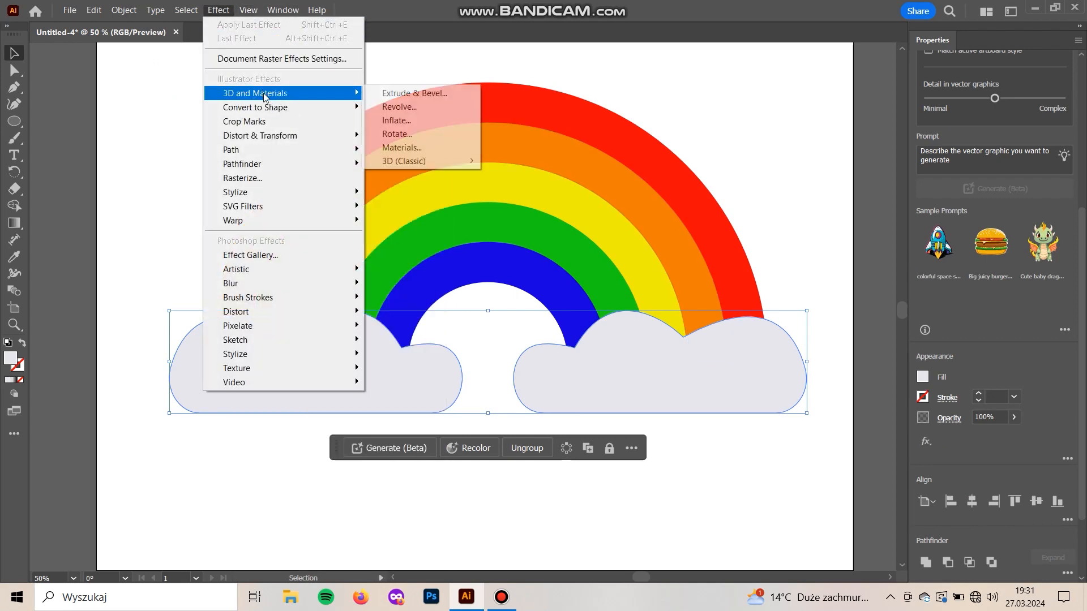
{"action": "left_click", "coordinate": [408, 94]}
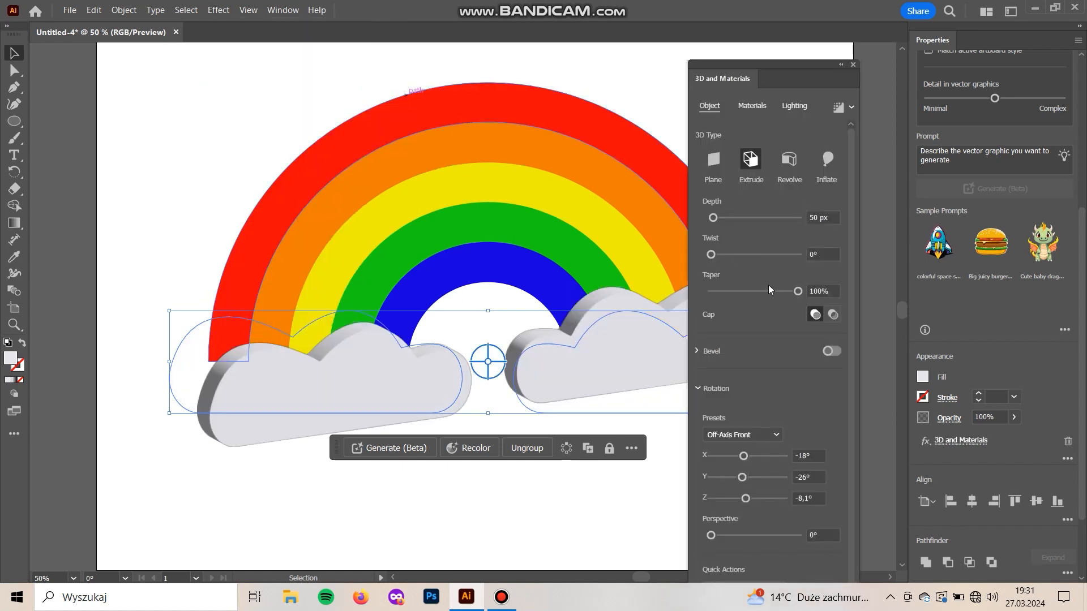
{"action": "left_click", "coordinate": [744, 456]}
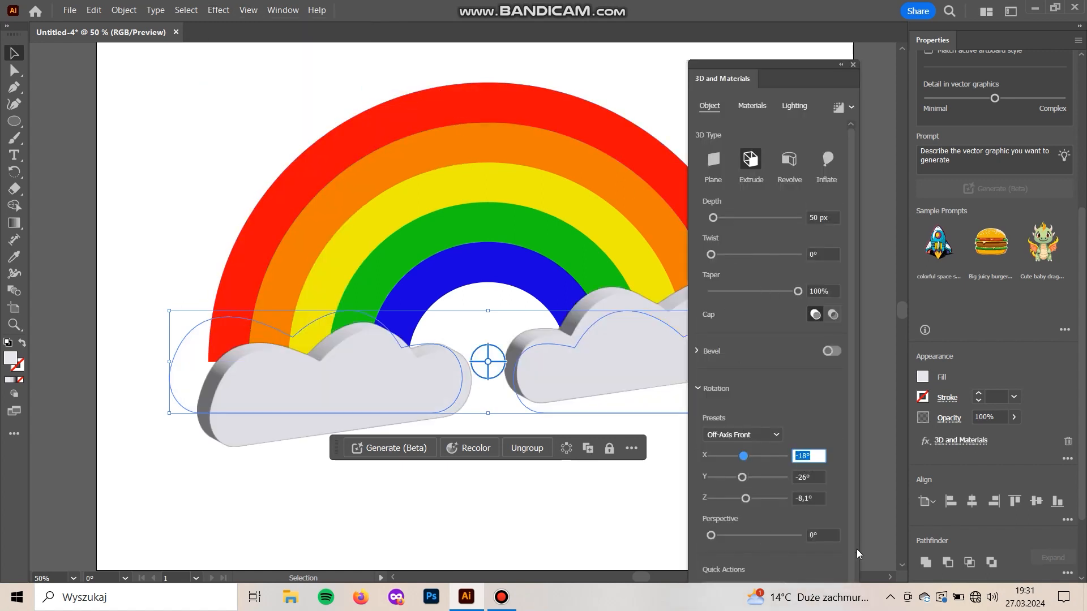
{"action": "type", "text": "0"}
{"action": "key", "text": "Tab"}
{"action": "type", "text": "0"}
{"action": "key", "text": "Tab"}
{"action": "type", "text": "0"}
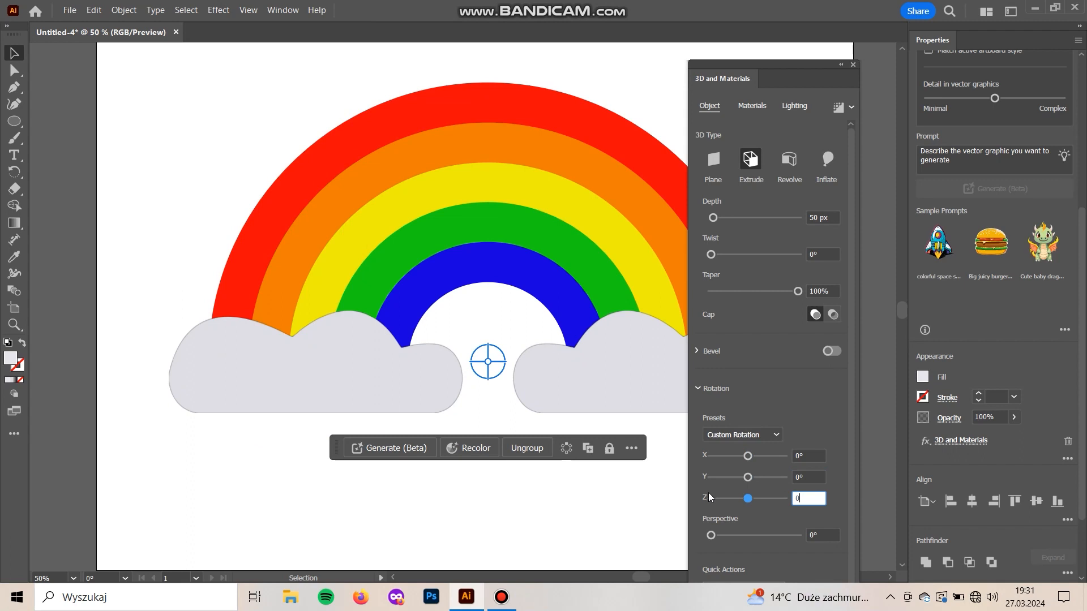
Change the clouds' 3D type to Inflate with a depth of 0 px and a volume of 94%
{"action": "left_click", "coordinate": [833, 158]}
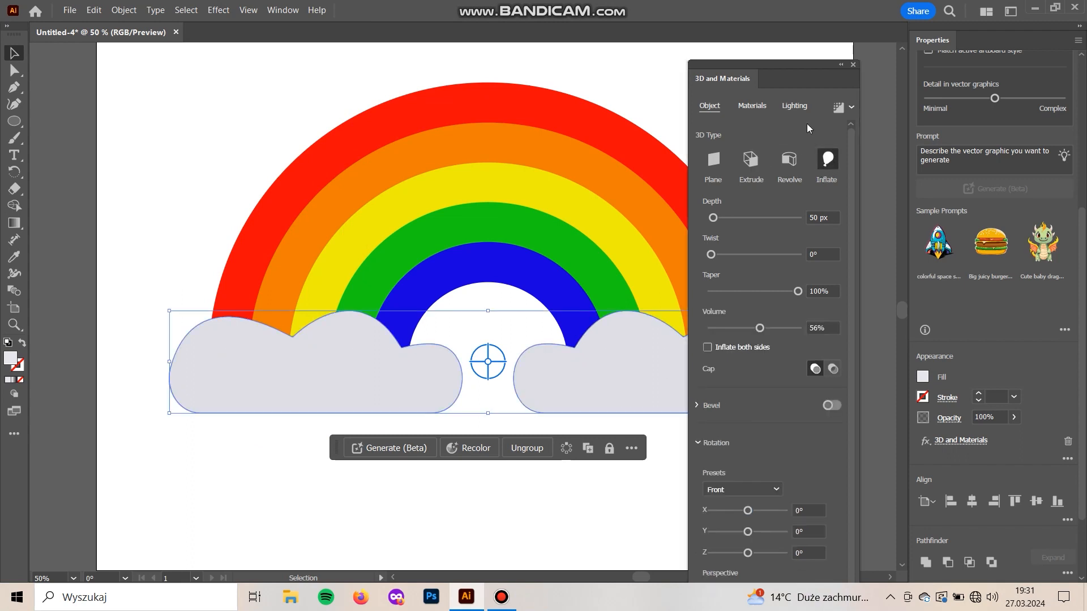
{"action": "left_click_drag", "start_coordinate": [755, 61], "coordinate": [830, 46]}
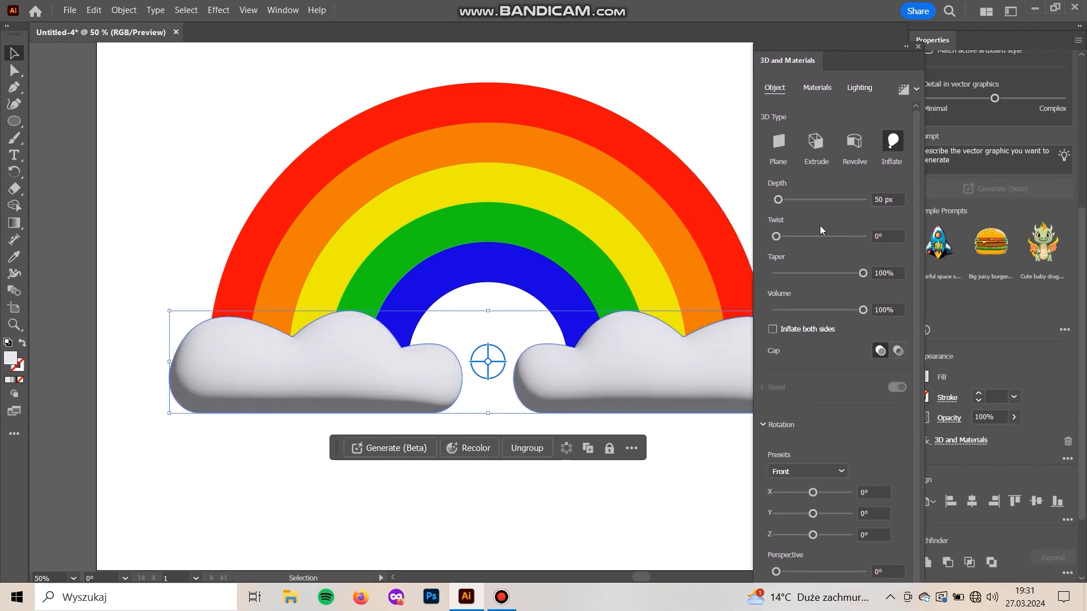
{"action": "left_click_drag", "start_coordinate": [786, 202], "coordinate": [785, 199]}
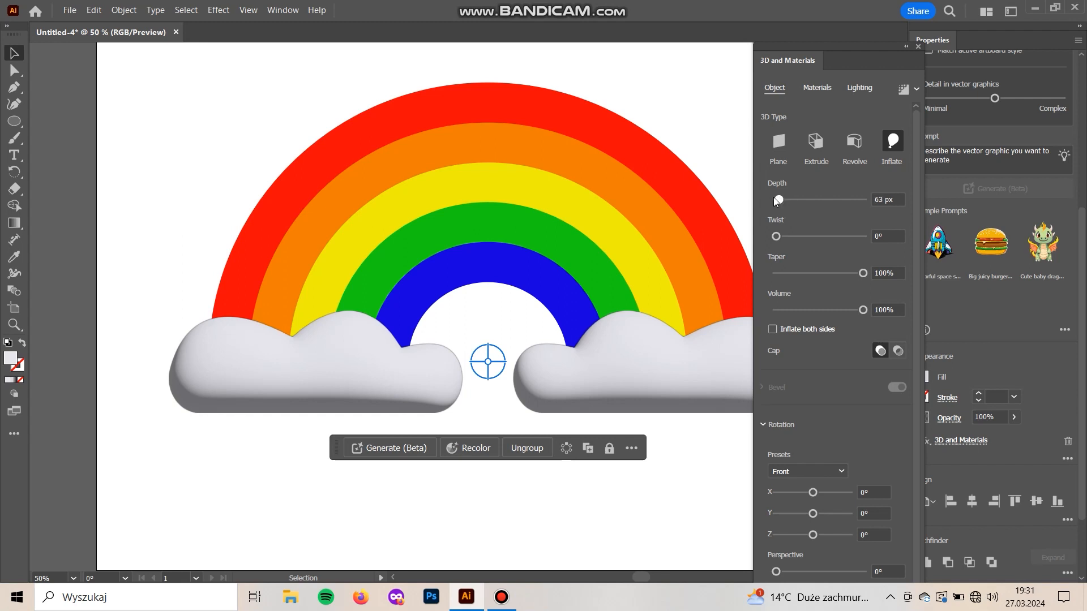
{"action": "mouse_move", "coordinate": [863, 310]}
{"action": "left_mouse_down"}
{"action": "mouse_move", "coordinate": [832, 319]}
{"action": "mouse_move", "coordinate": [855, 313]}
{"action": "left_mouse_up"}
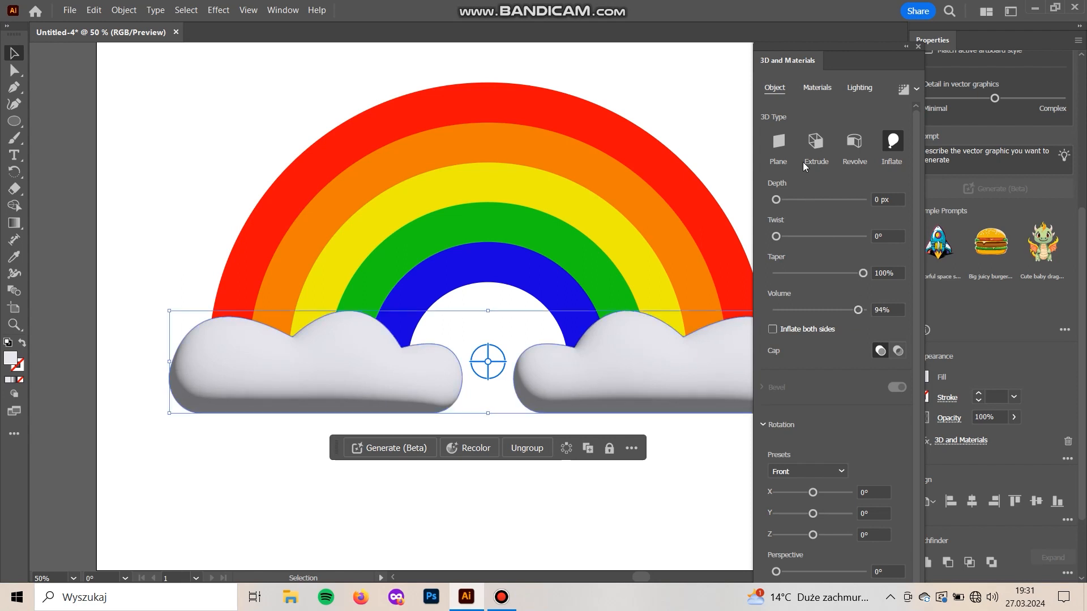
{"action": "left_click", "coordinate": [656, 529]}
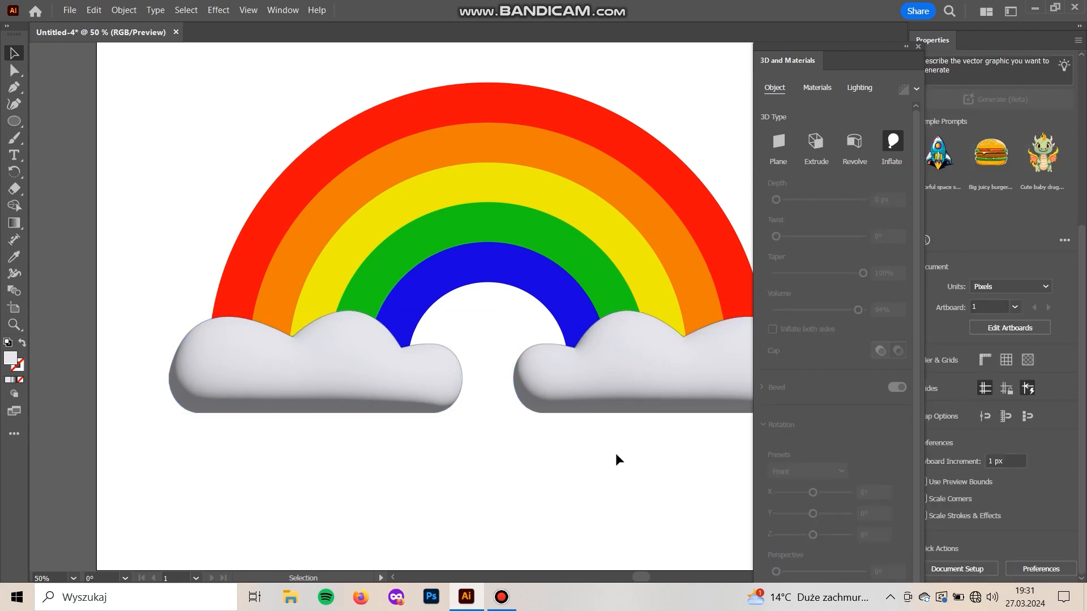
Apply the 3D Inflate effect to the innermost blue band
{"action": "left_click_drag", "start_coordinate": [616, 453], "coordinate": [515, 474]}
{"action": "left_click", "coordinate": [357, 306]}
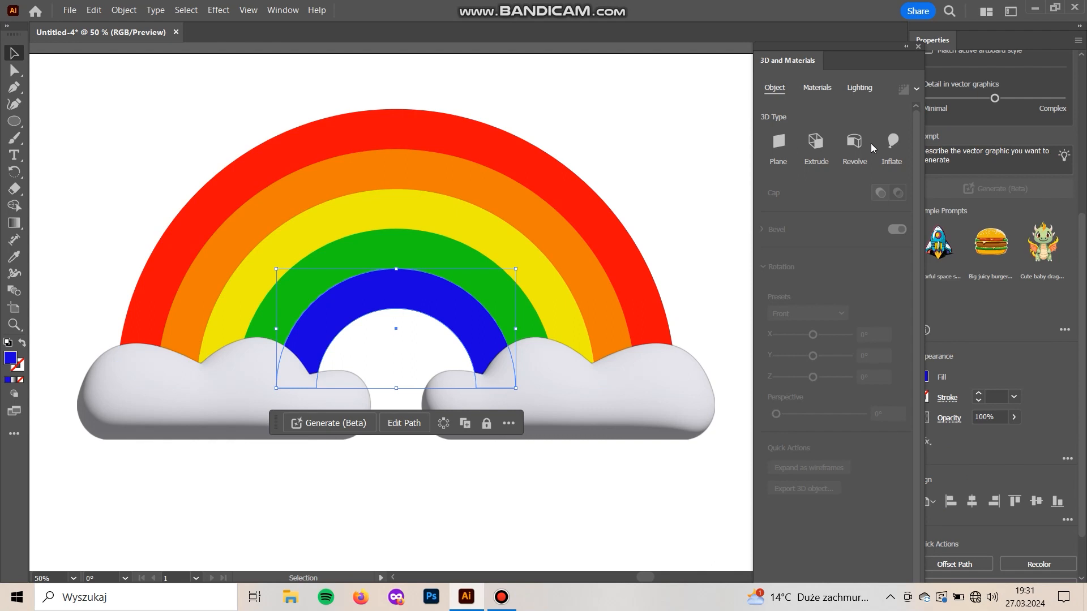
{"action": "left_click", "coordinate": [887, 143]}
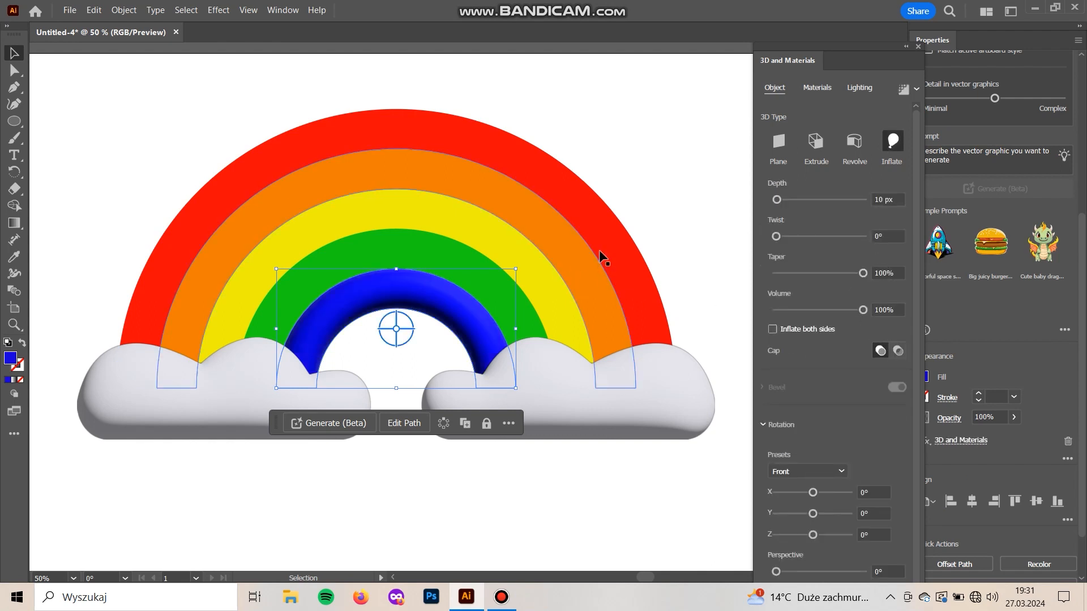
Apply the 3D Inflate effect to the green, yellow, orange and red rainbow bands
{"action": "left_click", "coordinate": [448, 256]}
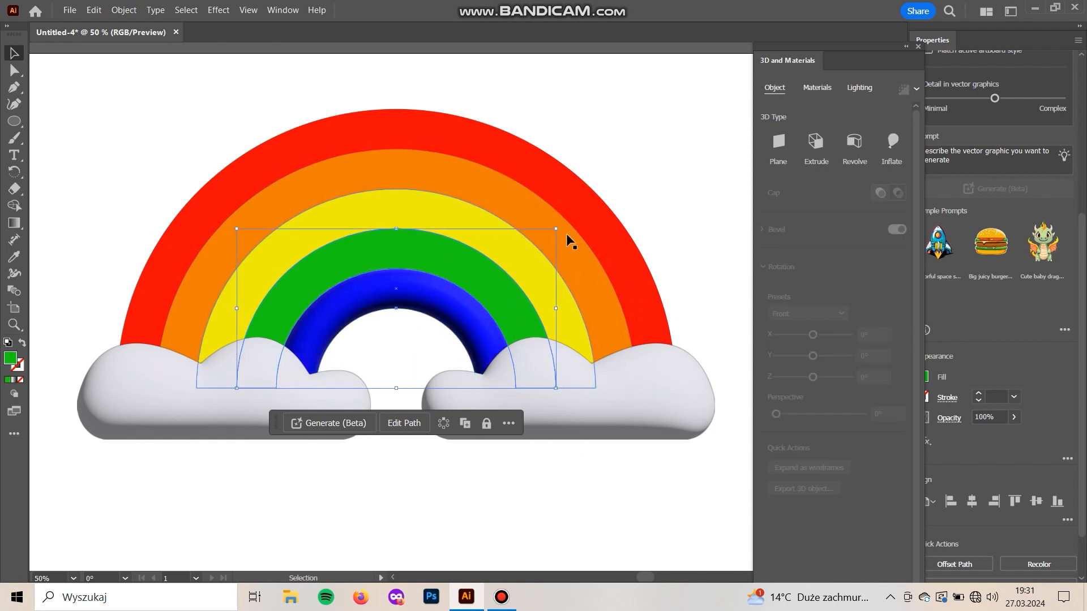
{"action": "left_click", "coordinate": [883, 153]}
{"action": "left_click", "coordinate": [468, 216]}
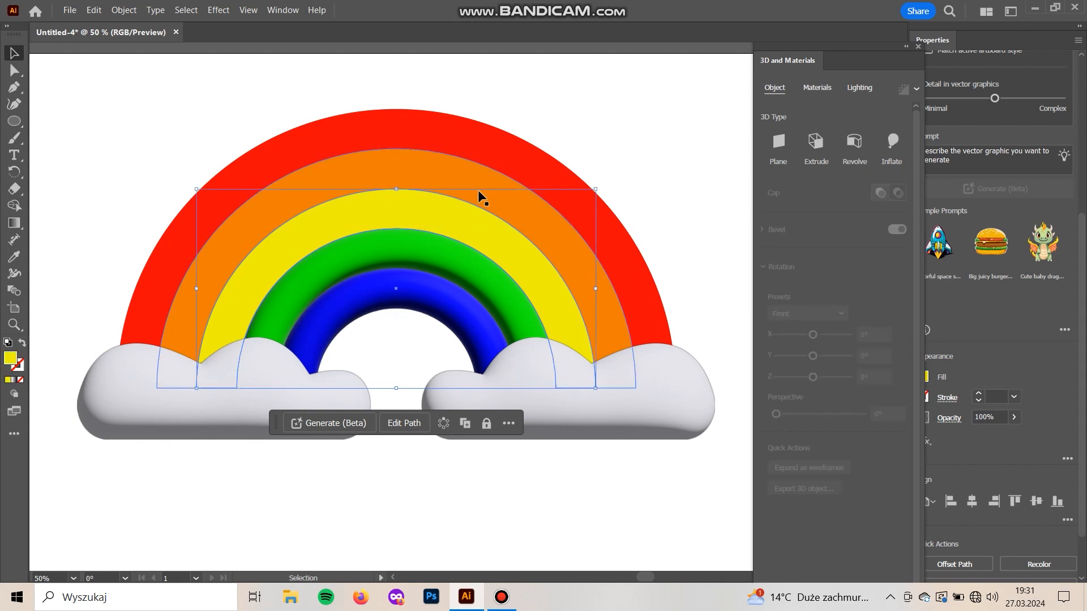
{"action": "left_click", "coordinate": [478, 186], "text": "shift"}
{"action": "left_click", "coordinate": [487, 157], "text": "shift"}
{"action": "left_click", "coordinate": [892, 143]}
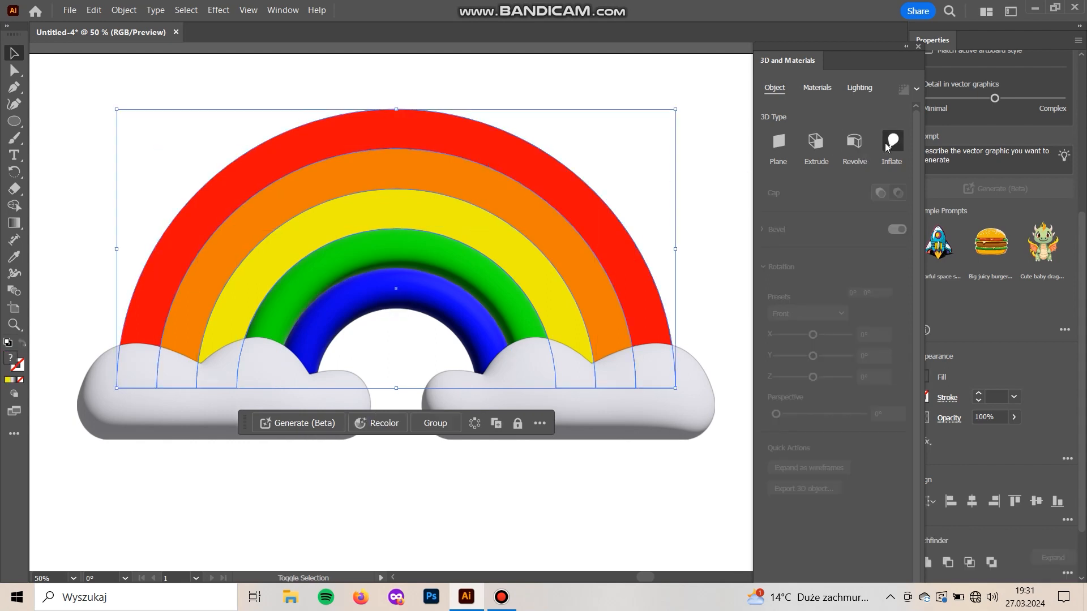
{"action": "left_click", "coordinate": [604, 136]}
{"action": "mouse_move", "coordinate": [603, 190]}
{"action": "left_mouse_down"}
{"action": "mouse_move", "coordinate": [627, 189]}
{"action": "mouse_move", "coordinate": [583, 231]}
{"action": "mouse_move", "coordinate": [616, 206]}
{"action": "left_mouse_up"}
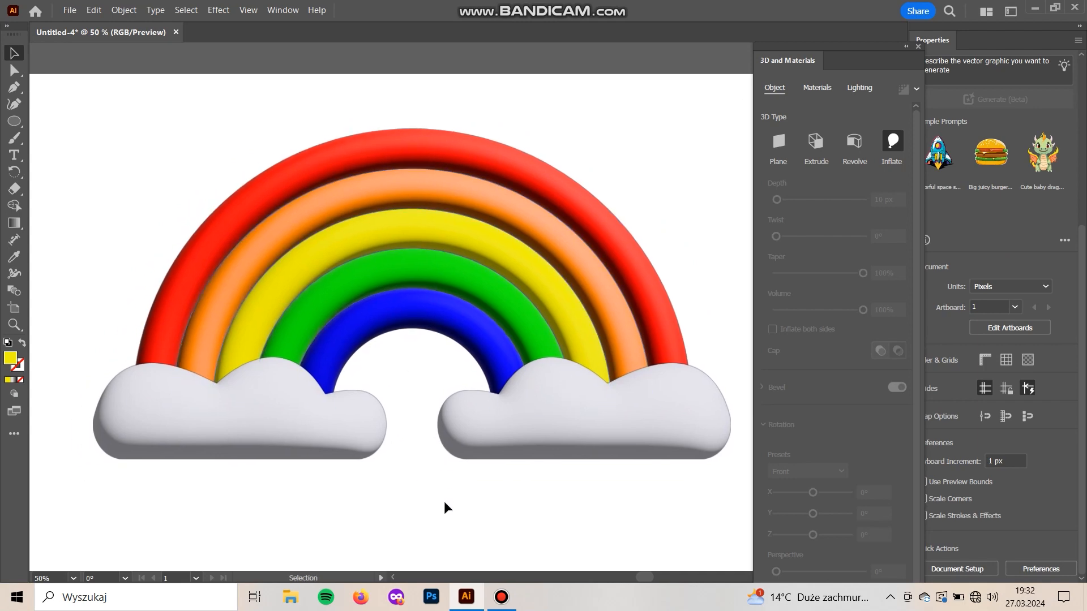
{"action": "key", "text": "ctrl+minus"}
{"action": "key", "text": "ctrl+plus"}
Try the Right, Diffuse, Standard and Top Left lighting presets on the outer red band
{"action": "left_click_drag", "start_coordinate": [402, 111], "coordinate": [433, 342]}
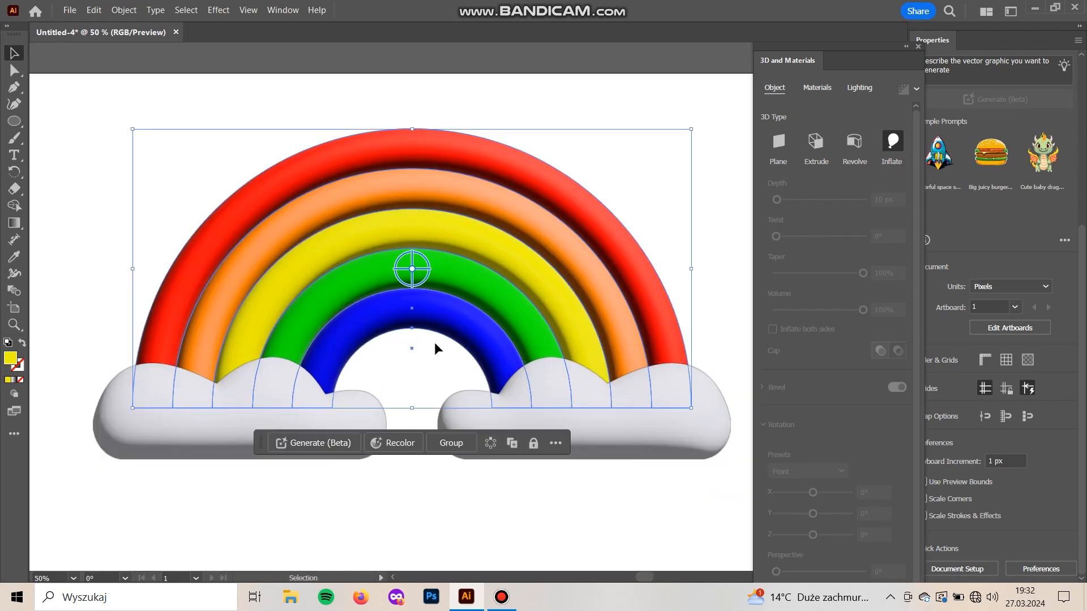
{"action": "left_click", "coordinate": [859, 94]}
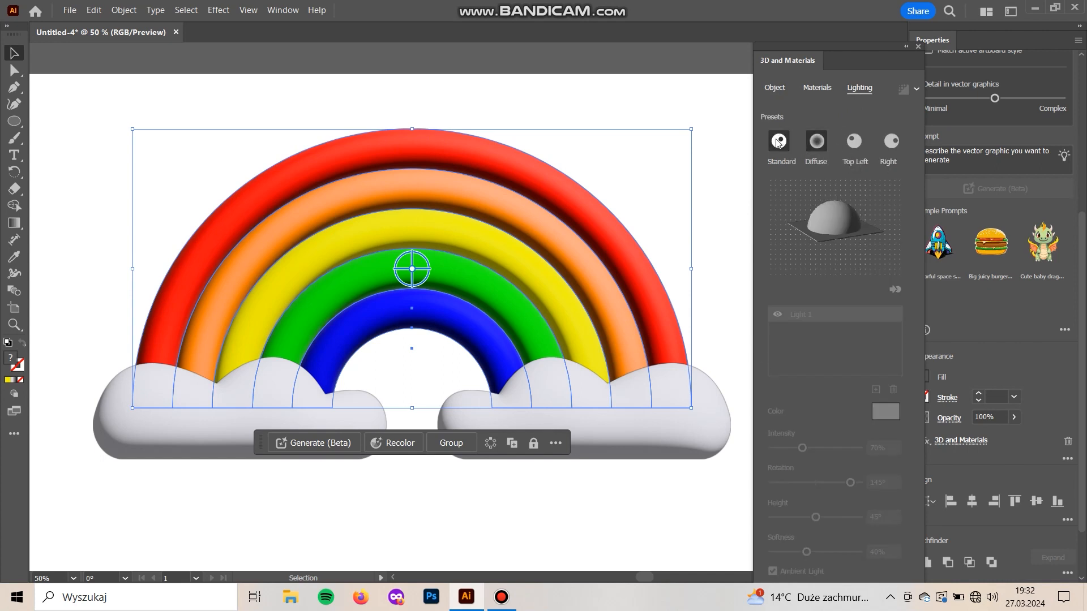
{"action": "left_click", "coordinate": [568, 166]}
{"action": "left_click", "coordinate": [566, 177]}
{"action": "left_click", "coordinate": [892, 141]}
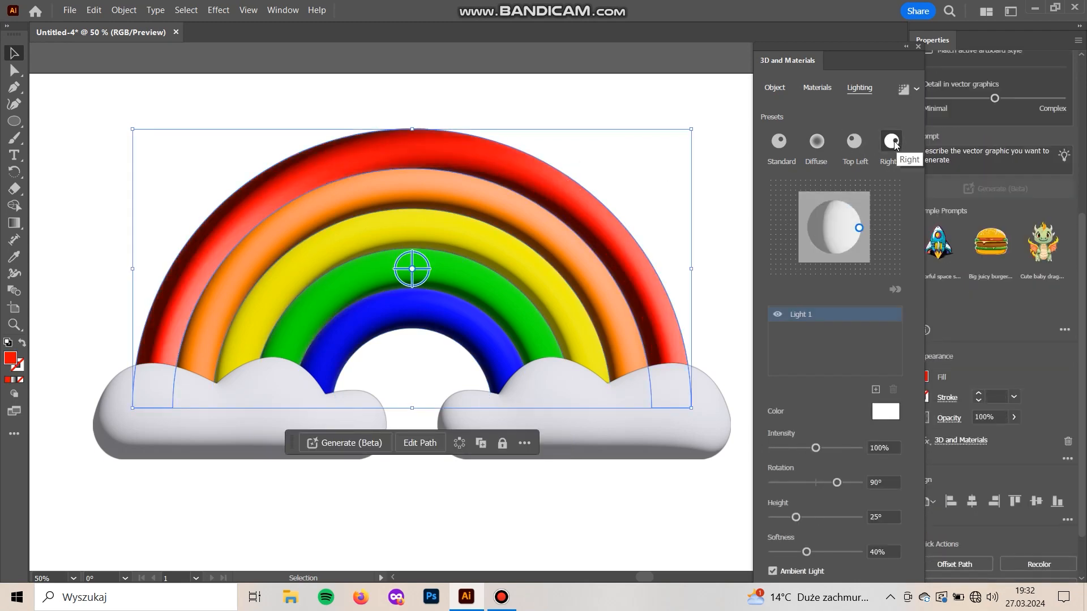
{"action": "left_click", "coordinate": [818, 142]}
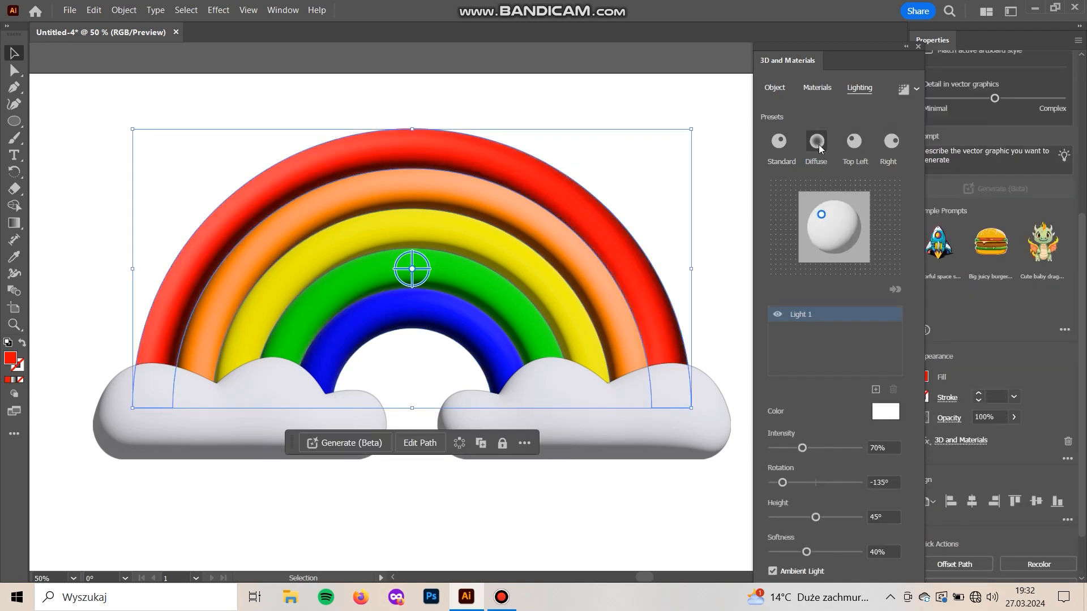
{"action": "left_click", "coordinate": [787, 145]}
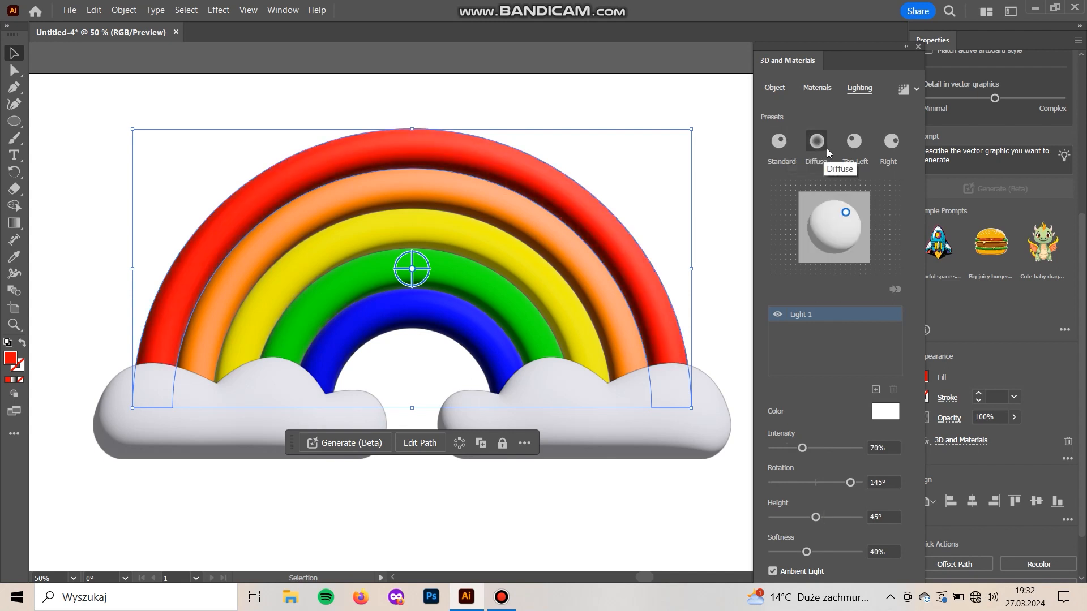
{"action": "left_click", "coordinate": [844, 142]}
{"action": "left_click", "coordinate": [659, 173]}
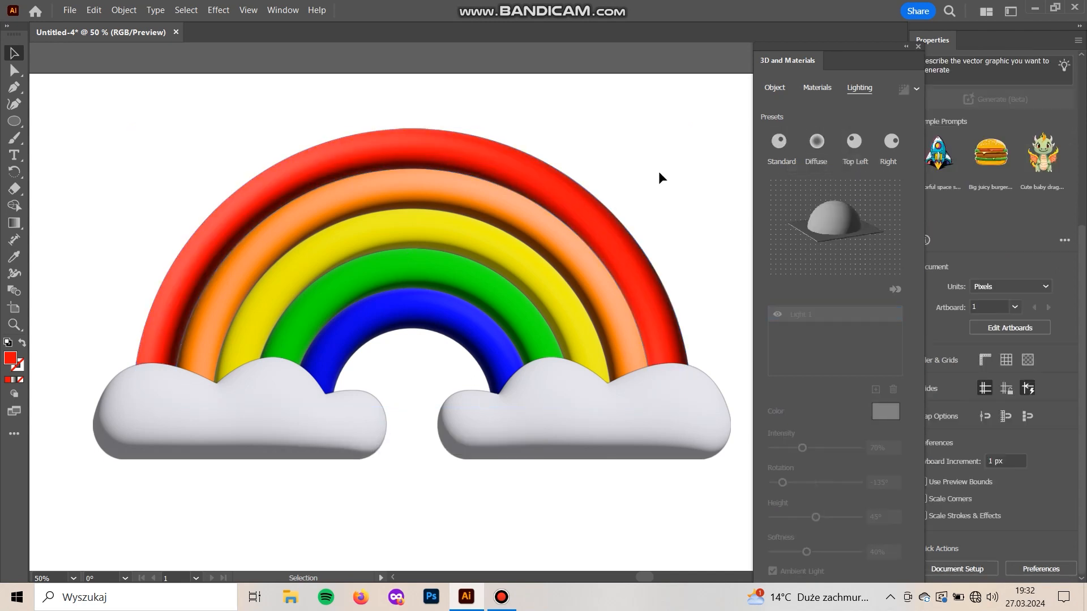
Reposition the 3D light of the red and orange bands so each is lit from the upper centre
{"action": "left_click", "coordinate": [650, 221]}
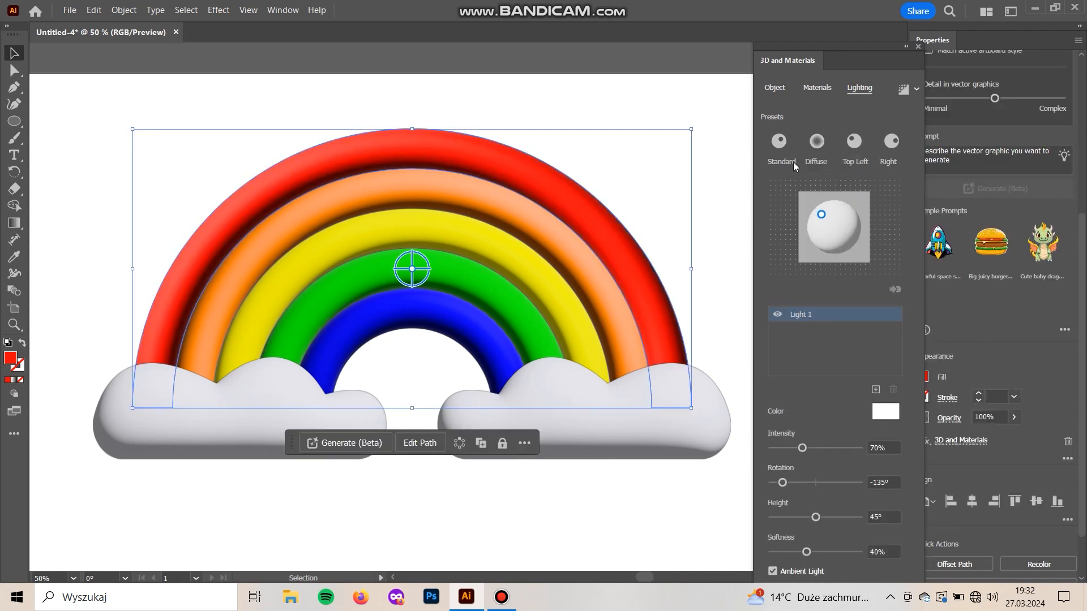
{"action": "left_click_drag", "start_coordinate": [820, 216], "coordinate": [833, 209]}
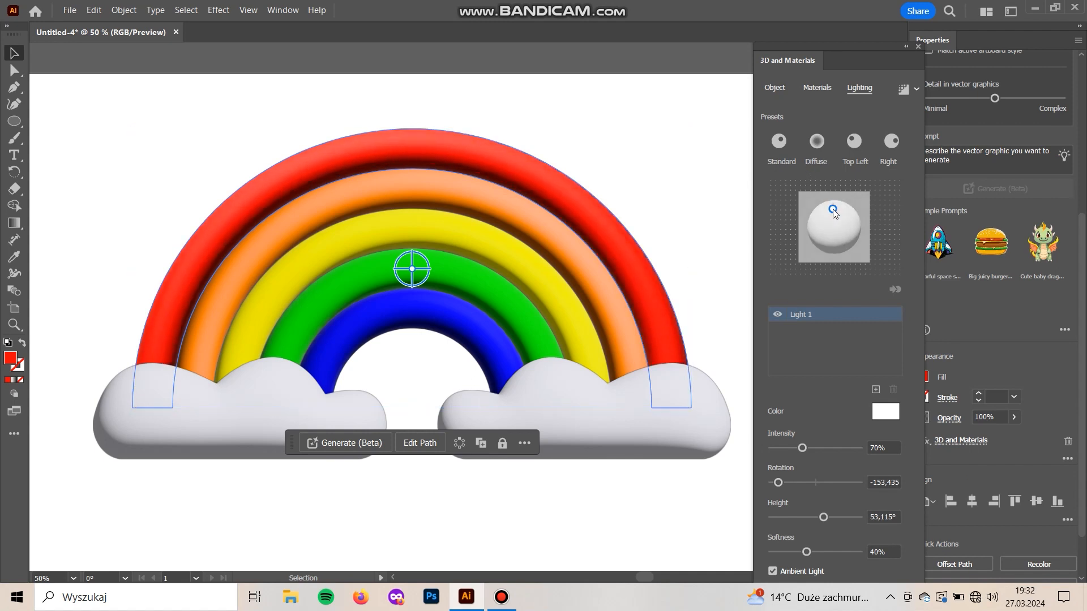
{"action": "left_click", "coordinate": [449, 199]}
{"action": "left_click_drag", "start_coordinate": [846, 215], "coordinate": [834, 209]}
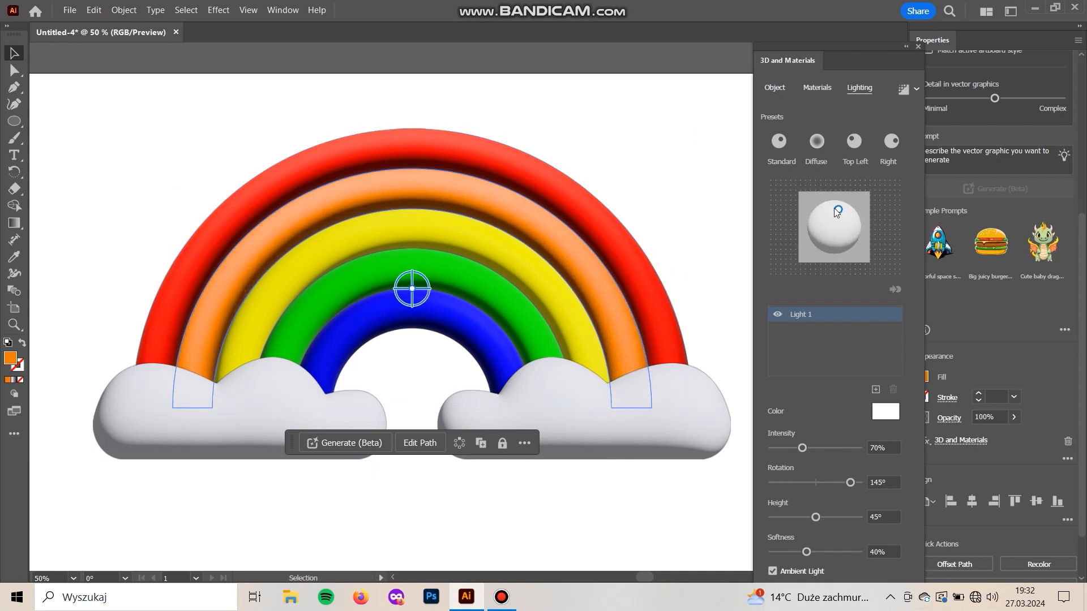
Reposition the yellow band's 3D light to the upper centre
{"action": "left_click", "coordinate": [449, 237]}
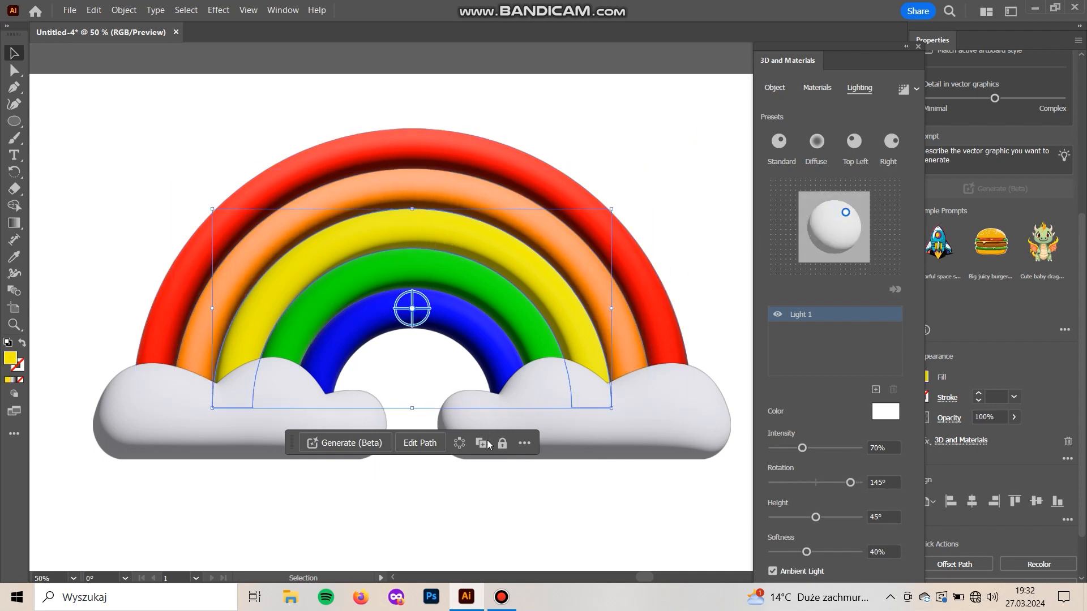
{"action": "left_click_drag", "start_coordinate": [840, 212], "coordinate": [831, 212]}
{"action": "left_click", "coordinate": [678, 146]}
{"action": "left_click_drag", "start_coordinate": [632, 171], "coordinate": [605, 195]}
Reposition the 3D light of the green and blue bands so each is lit from the upper centre
{"action": "left_click", "coordinate": [449, 328]}
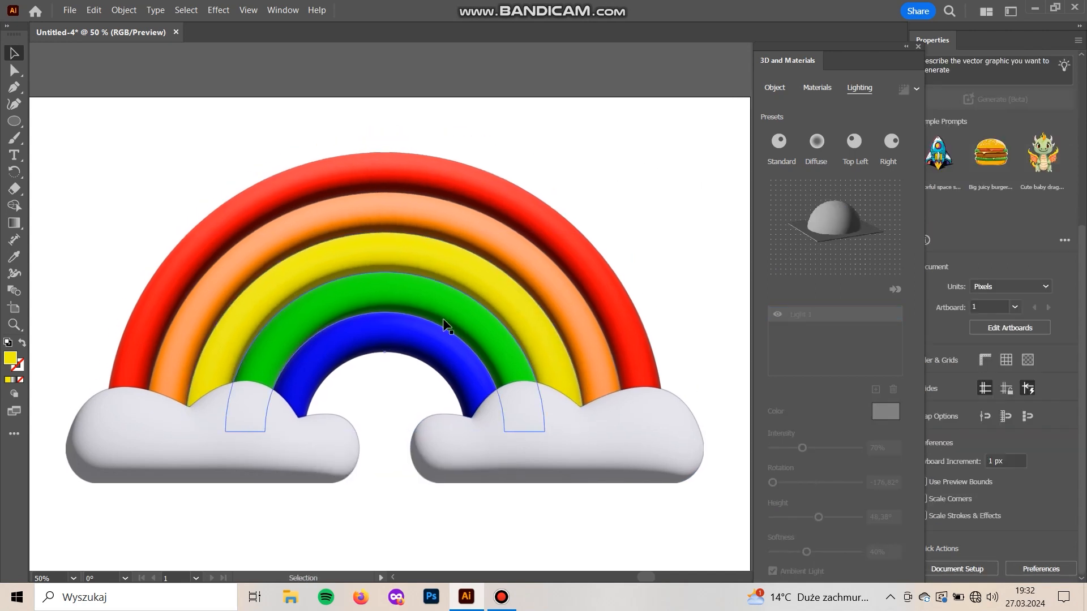
{"action": "left_click_drag", "start_coordinate": [846, 214], "coordinate": [837, 208]}
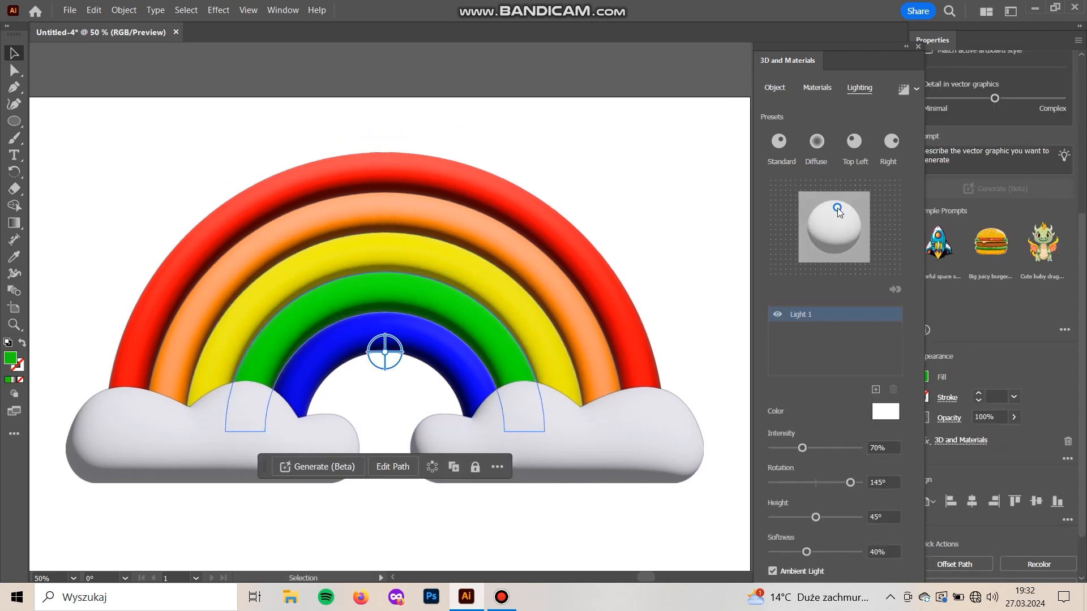
{"action": "left_click", "coordinate": [431, 354]}
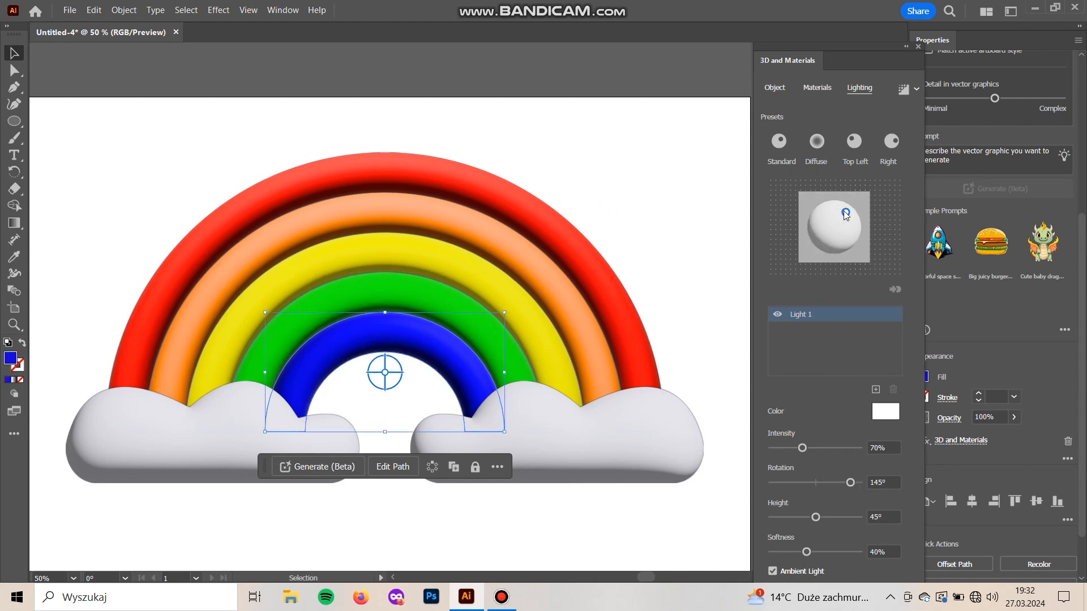
{"action": "left_click_drag", "start_coordinate": [844, 214], "coordinate": [835, 213]}
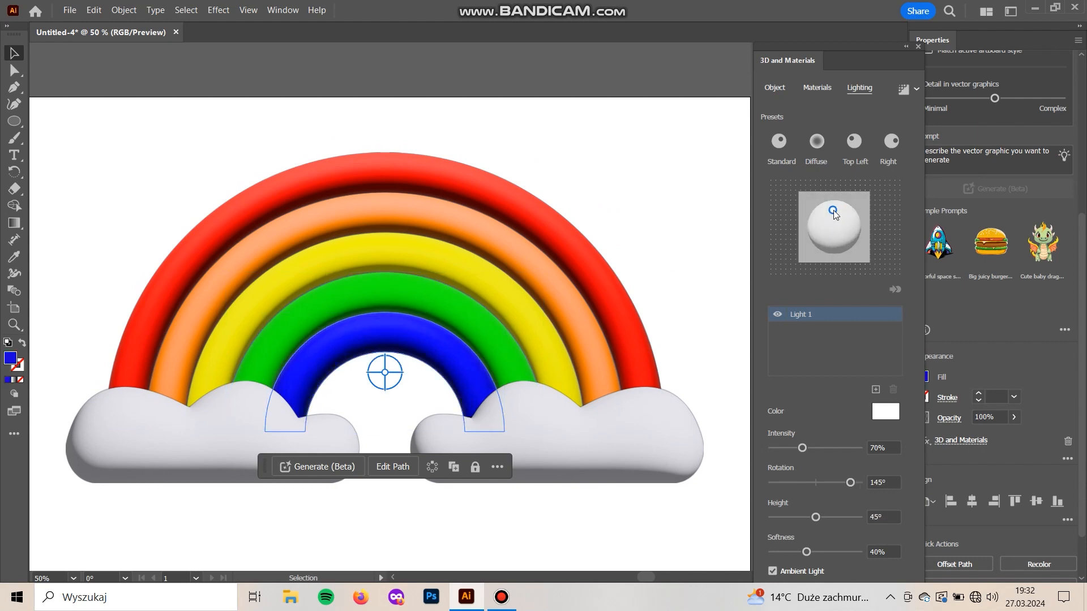
{"action": "left_click", "coordinate": [627, 168]}
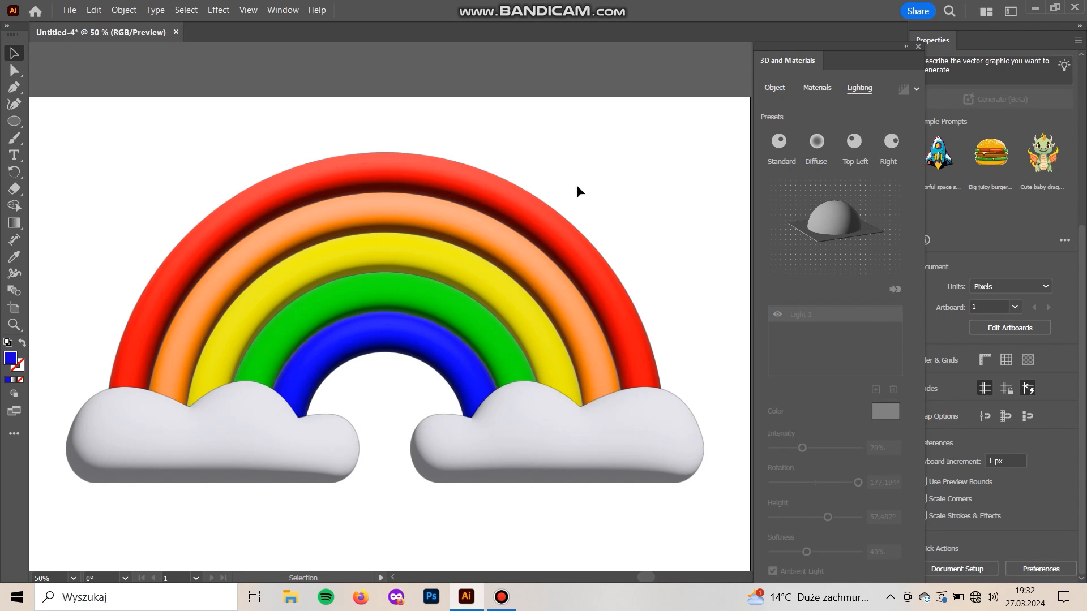
Try an Inflate volume of 50% on the outer red band
{"action": "left_click", "coordinate": [499, 188]}
{"action": "left_click", "coordinate": [774, 90]}
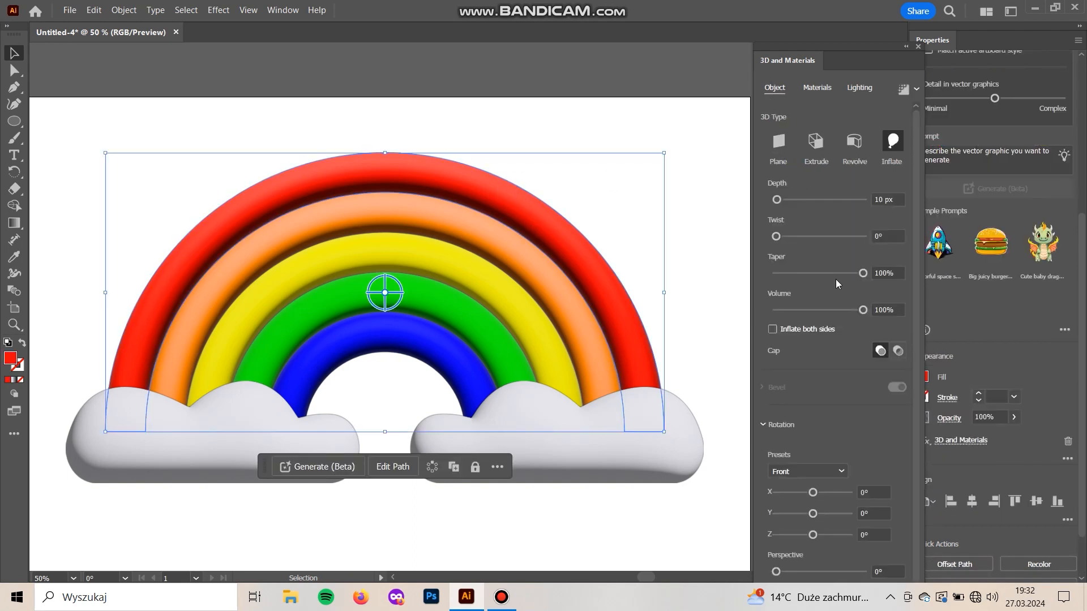
{"action": "left_click_drag", "start_coordinate": [864, 312], "coordinate": [821, 314]}
{"action": "left_click", "coordinate": [896, 309]}
{"action": "type", "text": "50"}
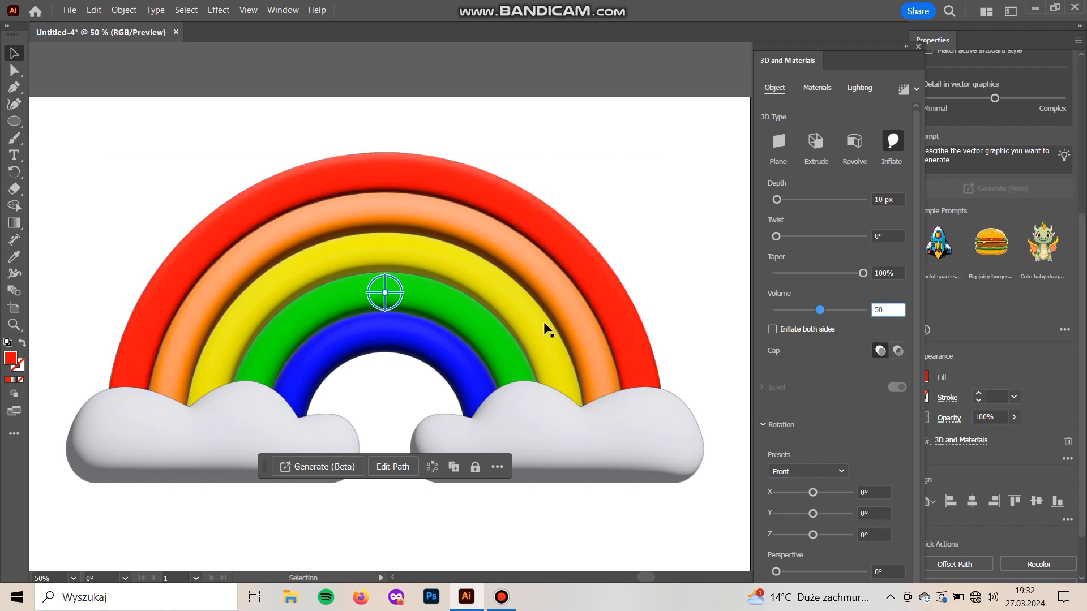
Try an Inflate volume of 50% on the orange band
{"action": "left_click", "coordinate": [454, 235]}
{"action": "left_click", "coordinate": [468, 287], "text": "shift"}
{"action": "left_click", "coordinate": [461, 314], "text": "shift"}
{"action": "left_click", "coordinate": [450, 341], "text": "shift"}
{"action": "left_click", "coordinate": [520, 259]}
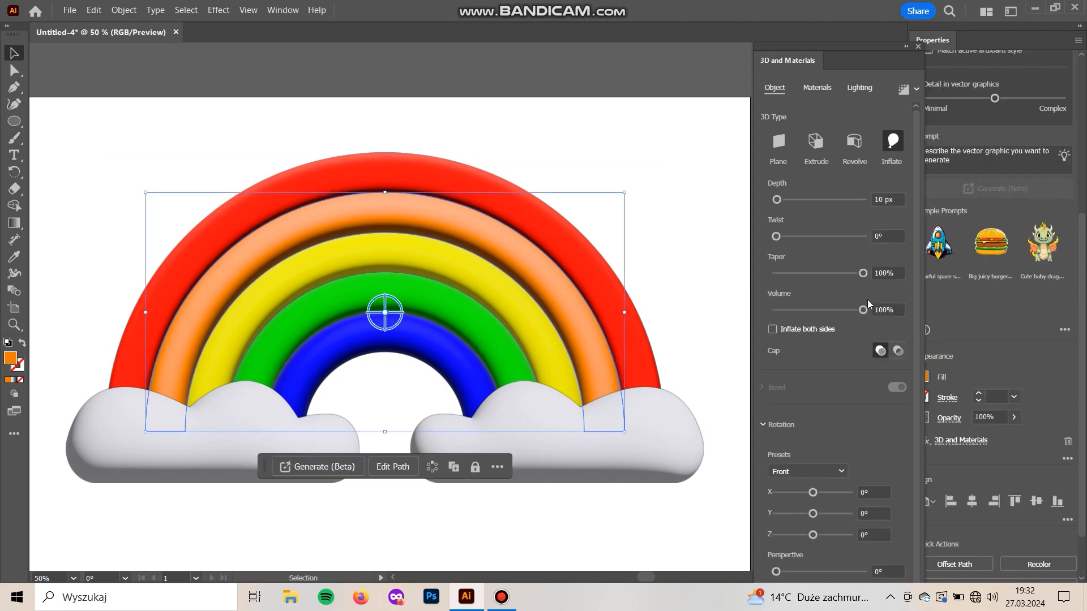
{"action": "left_click", "coordinate": [891, 309]}
{"action": "type", "text": "50"}
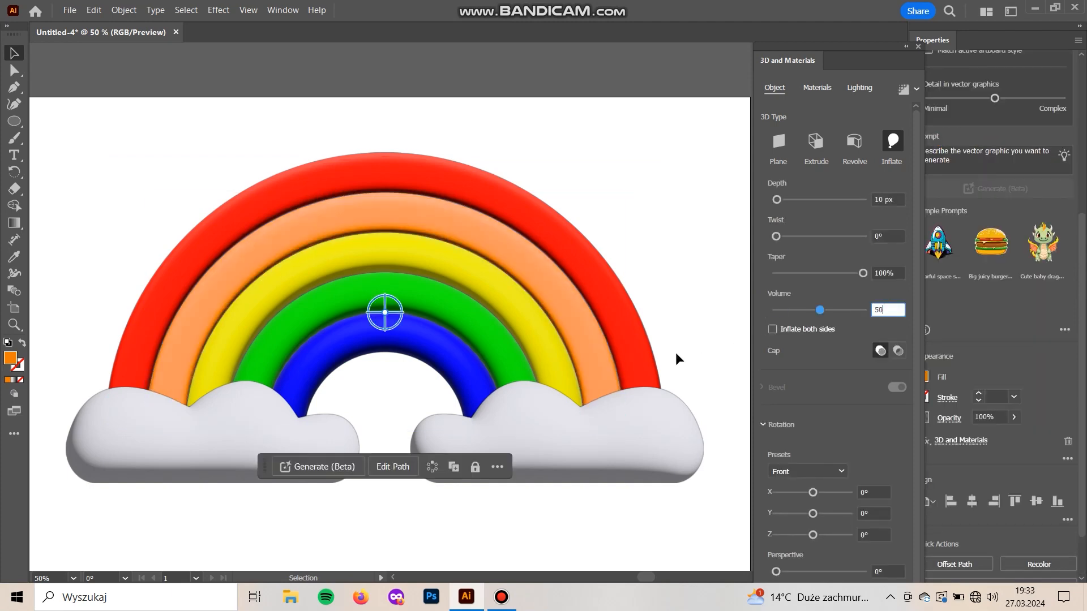
Undo the Inflate volume changes on the orange and red bands
{"action": "left_click", "coordinate": [487, 295]}
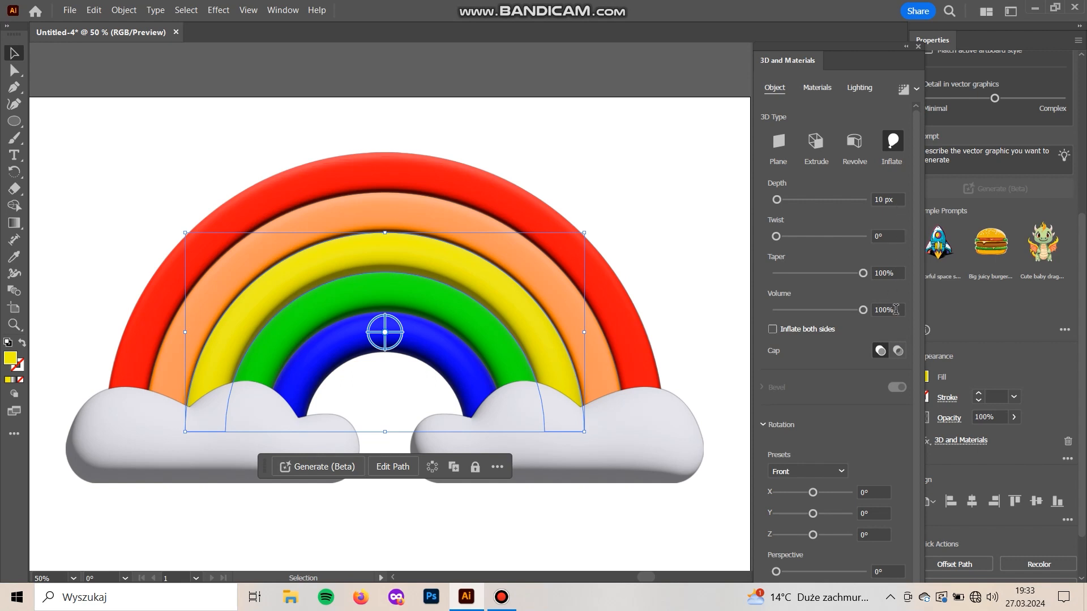
{"action": "left_click", "coordinate": [898, 311]}
{"action": "left_click", "coordinate": [624, 219]}
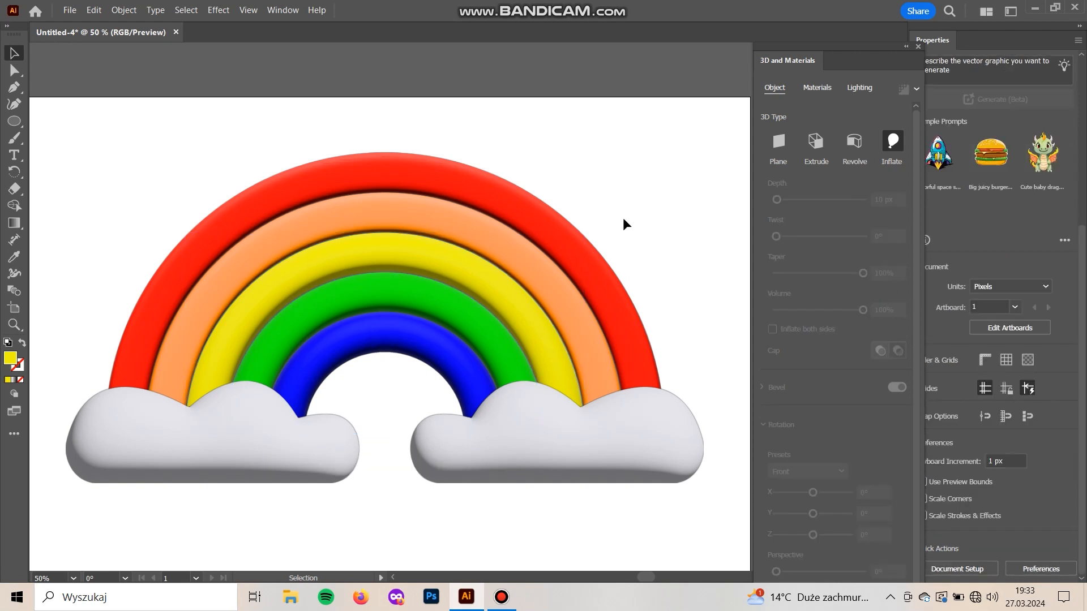
{"action": "key", "text": "ctrl+z"}
{"action": "key", "text": "ctrl+z"}
{"action": "left_click", "coordinate": [653, 159]}
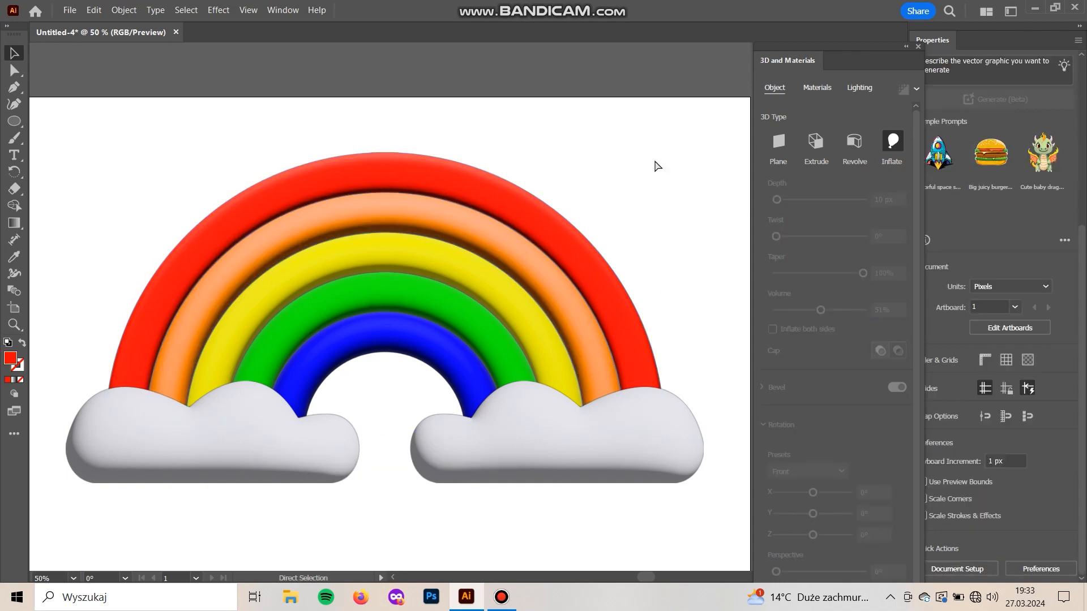
{"action": "key", "text": "ctrl+z"}
Select the whole rainbow with its clouds and move it down towards the middle of the artboard
{"action": "left_click", "coordinate": [660, 187]}
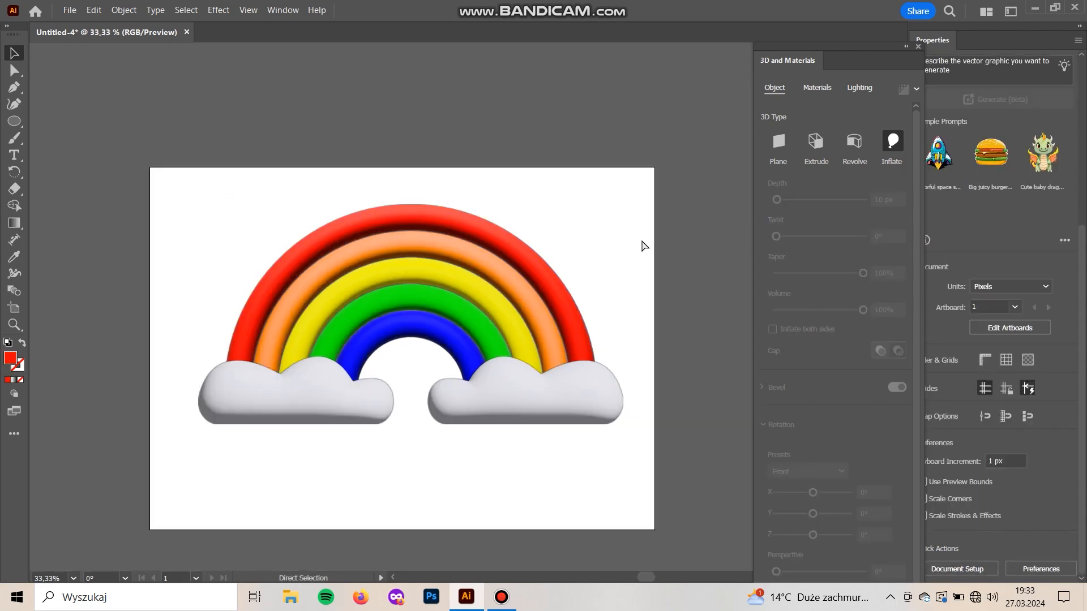
{"action": "key", "text": "ctrl+minus"}
{"action": "left_click_drag", "start_coordinate": [658, 461], "coordinate": [168, 206]}
{"action": "left_click_drag", "start_coordinate": [412, 205], "coordinate": [412, 255]}
{"action": "left_click_drag", "start_coordinate": [450, 303], "coordinate": [449, 304]}
{"action": "left_click", "coordinate": [44, 283]}
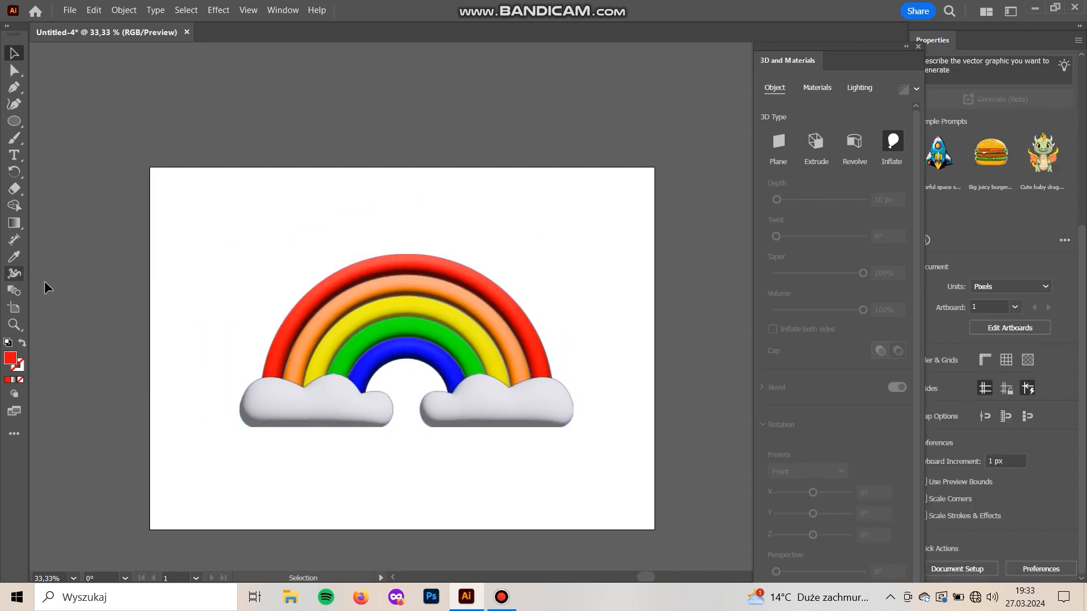
{"action": "key", "text": "ctrl+plus"}
{"action": "key", "text": "ctrl+plus"}
{"action": "key", "text": "ctrl+plus"}
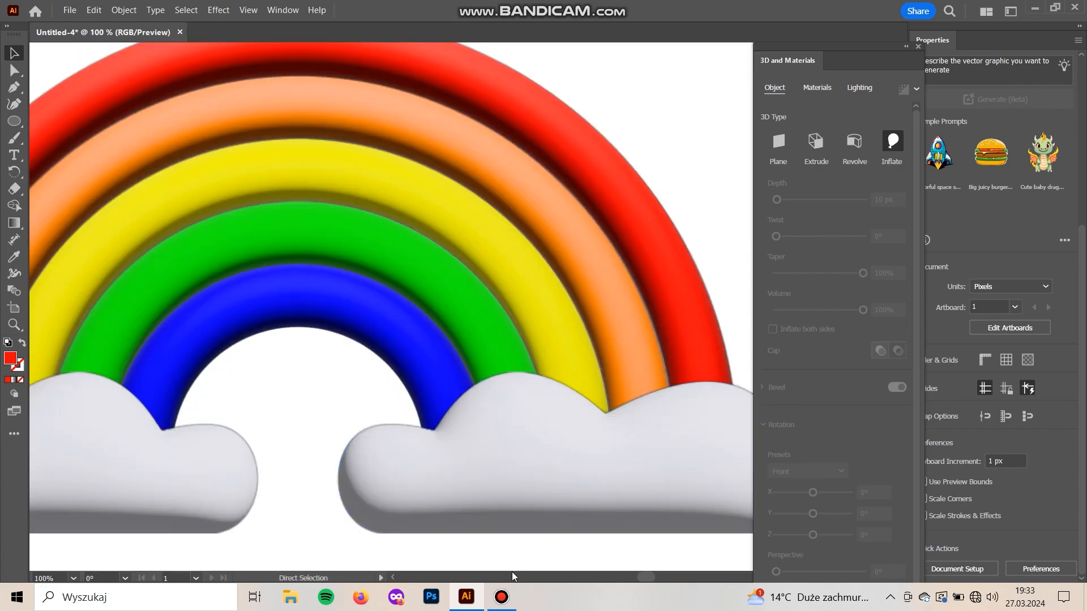
{"action": "key", "text": "ctrl+minus"}
{"action": "key", "text": "ctrl+minus"}
{"action": "mouse_move", "coordinate": [300, 485]}
{"action": "left_mouse_down"}
{"action": "mouse_move", "coordinate": [321, 480]}
{"action": "mouse_move", "coordinate": [298, 471]}
{"action": "left_mouse_up"}
{"action": "key", "text": "ctrl+minus"}
Draw a rectangle covering the whole artboard and fill it with a saturated blue
{"action": "left_click_drag", "start_coordinate": [14, 121], "coordinate": [53, 120]}
{"action": "left_click_drag", "start_coordinate": [142, 143], "coordinate": [647, 503]}
{"action": "double_click", "coordinate": [10, 358]}
{"action": "left_click_drag", "start_coordinate": [910, 265], "coordinate": [912, 252]}
{"action": "left_click", "coordinate": [1022, 193]}
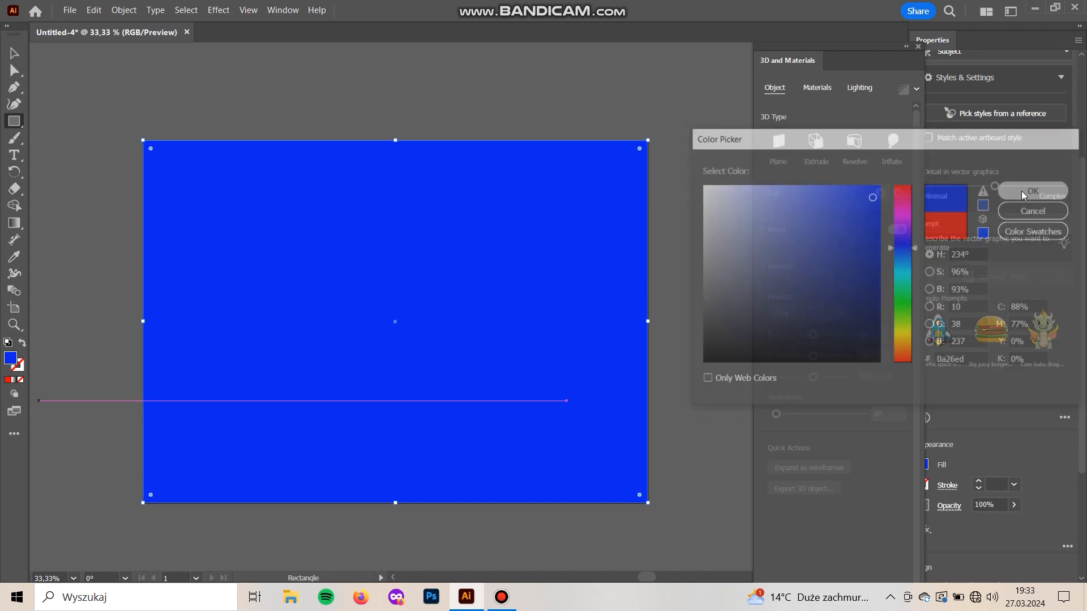
Send the background rectangle behind the rainbow and change its fill to a light periwinkle blue
{"action": "key", "text": "ctrl+shift+["}
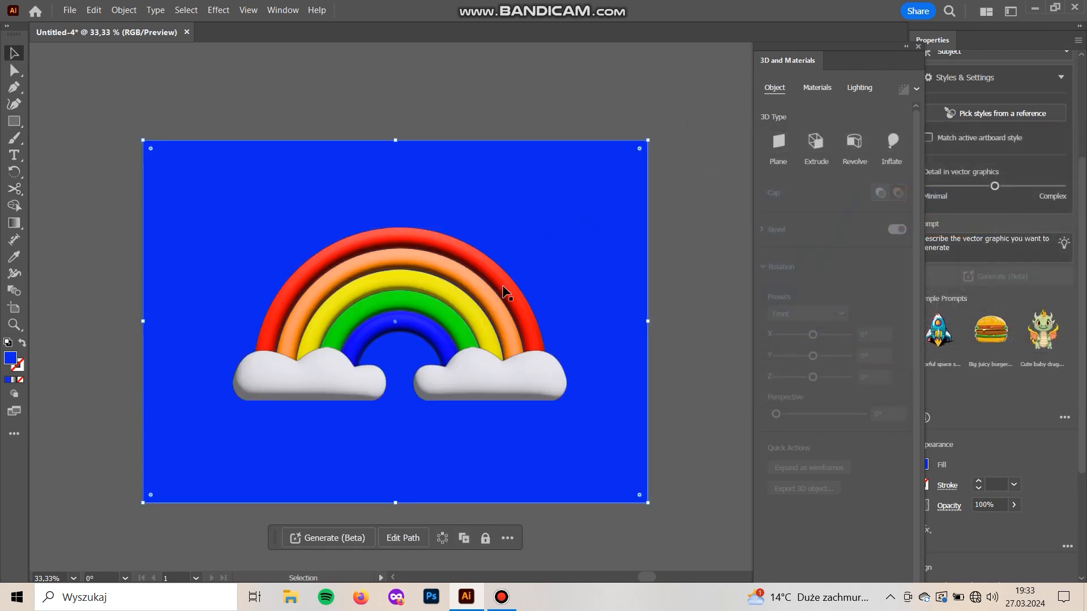
{"action": "left_click", "coordinate": [795, 192]}
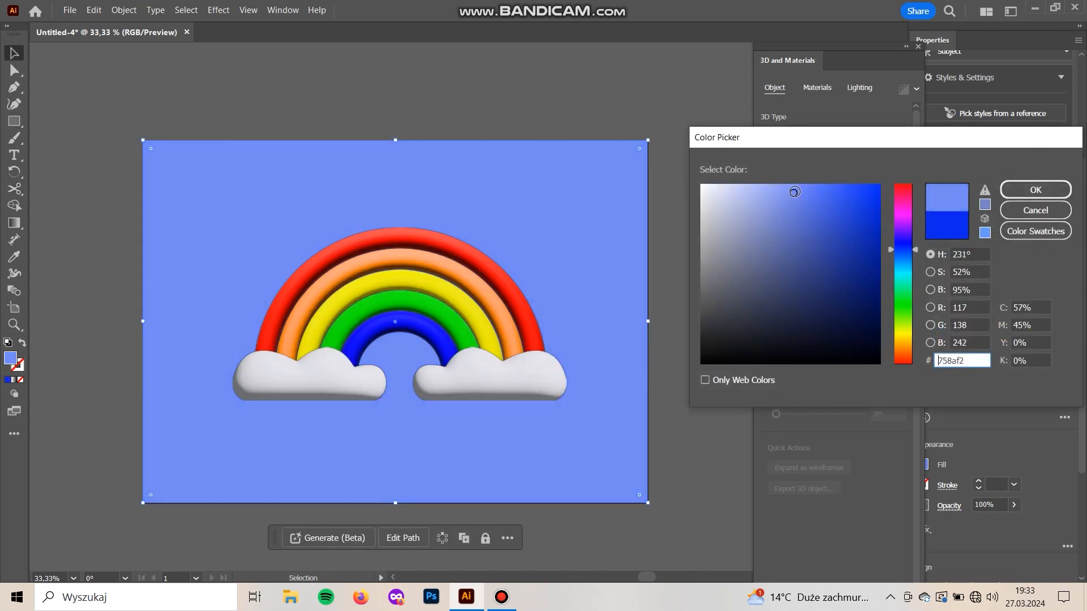
{"action": "left_click_drag", "start_coordinate": [793, 184], "coordinate": [803, 182]}
{"action": "left_click", "coordinate": [1022, 196]}
{"action": "left_click", "coordinate": [694, 453]}
{"action": "key", "text": "ctrl+plus"}
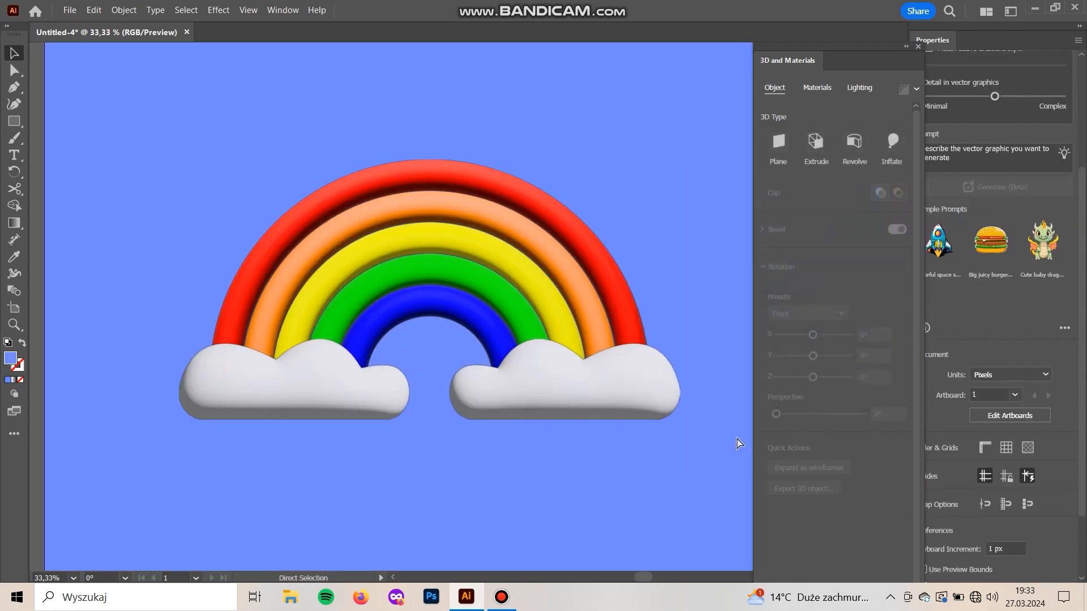
{"action": "key", "text": "ctrl+minus"}
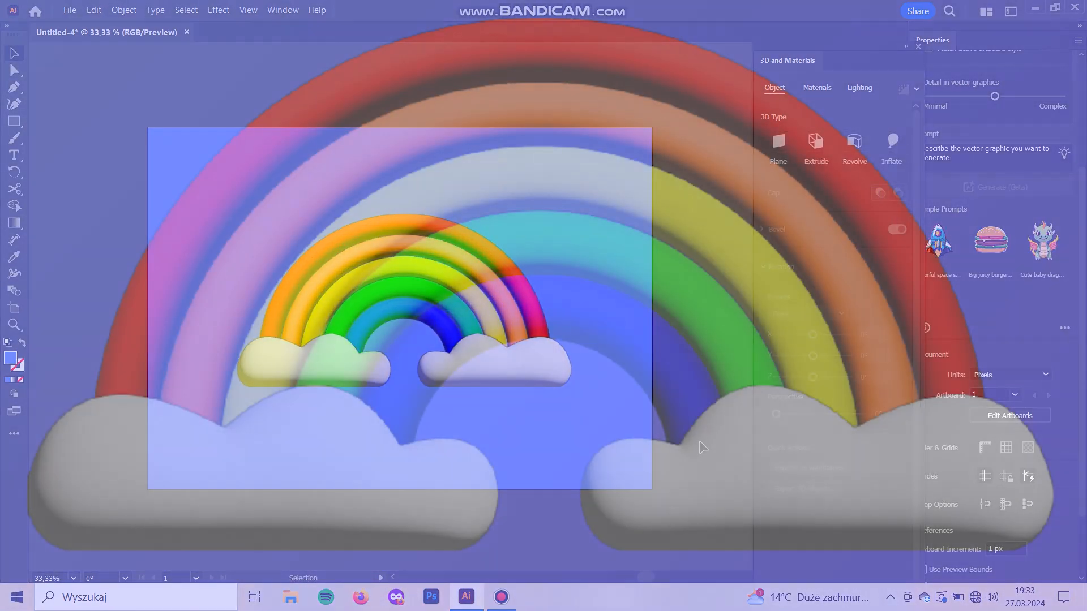